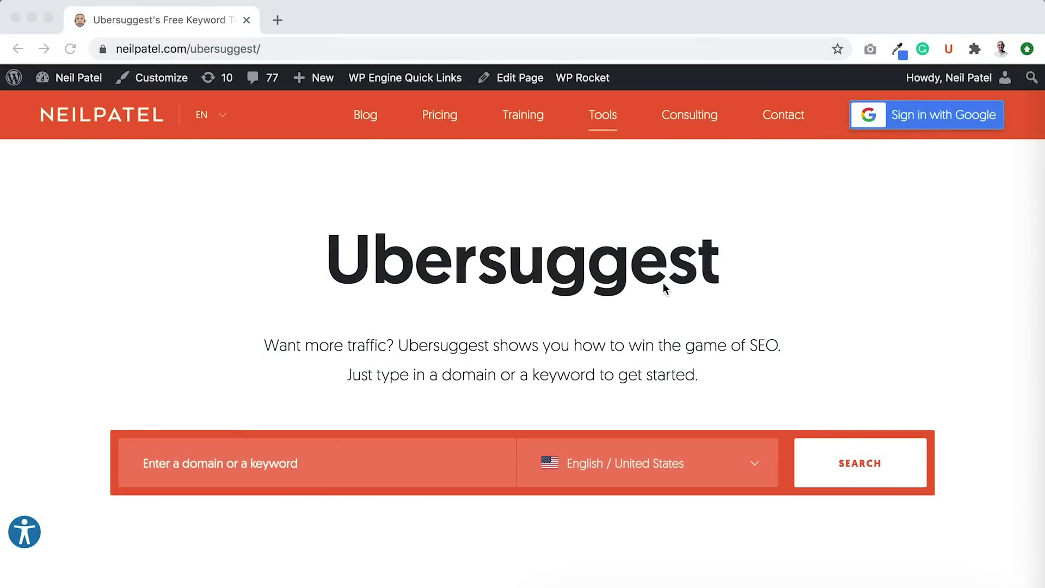
Pick neilpatel.com from the recent searches and run its domain analysis
click(275, 473)
click(275, 473)
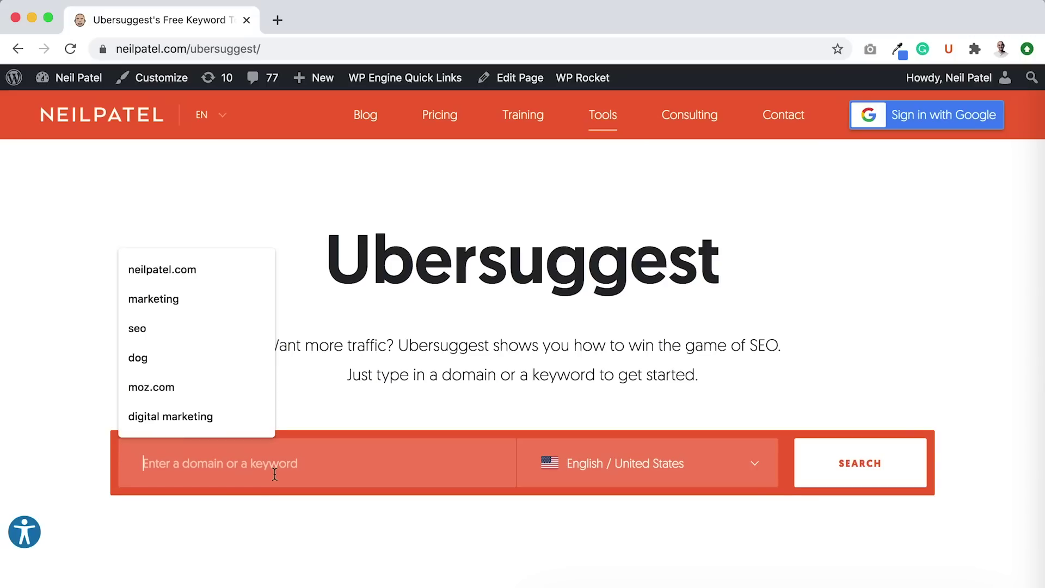
click(256, 281)
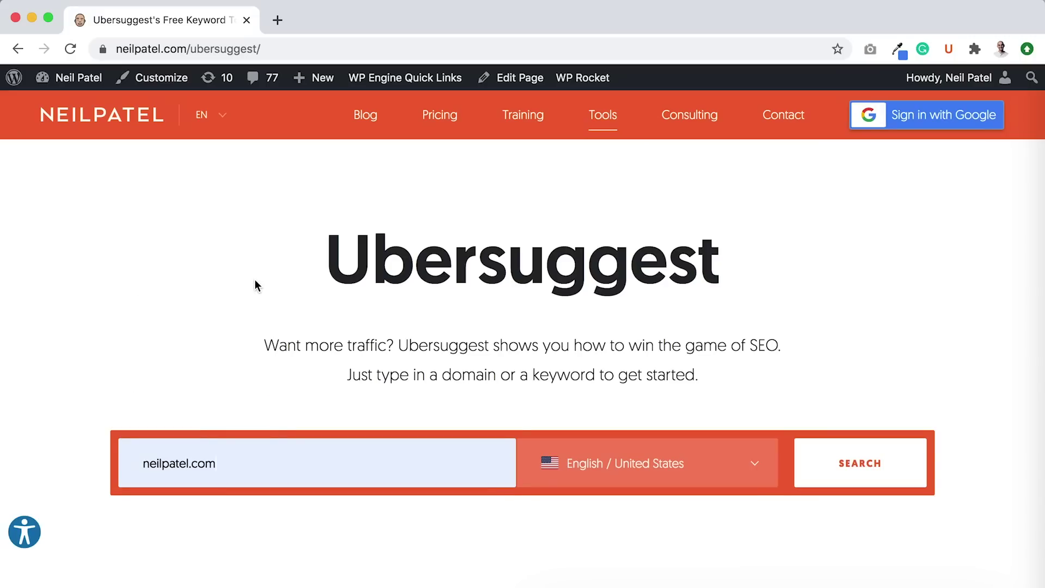
click(840, 457)
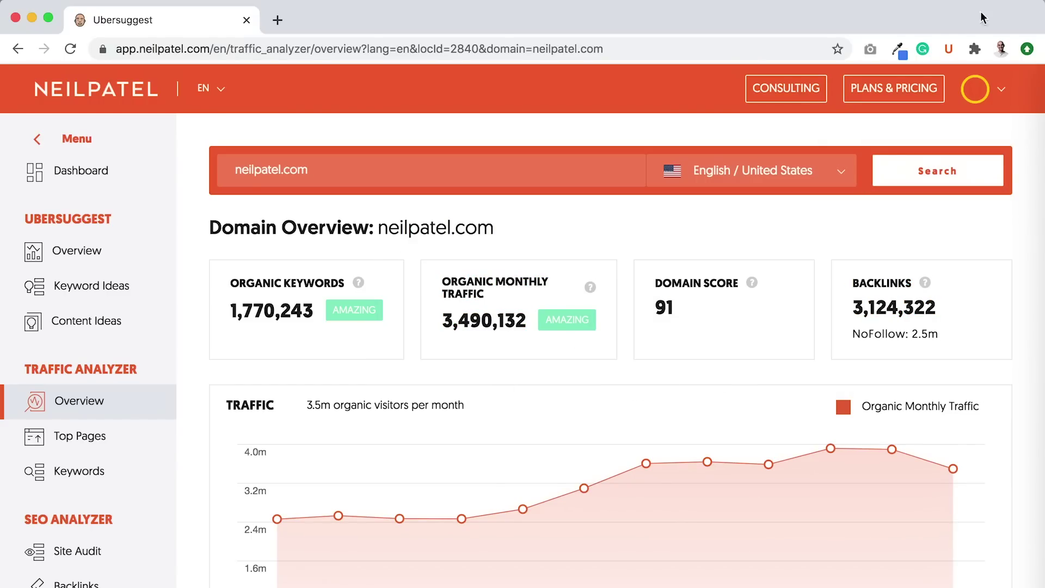
Review neilpatel.com's overview (domain score 91), then browse the Projects dashboard
mouse_move(975, 88)
click(123, 176)
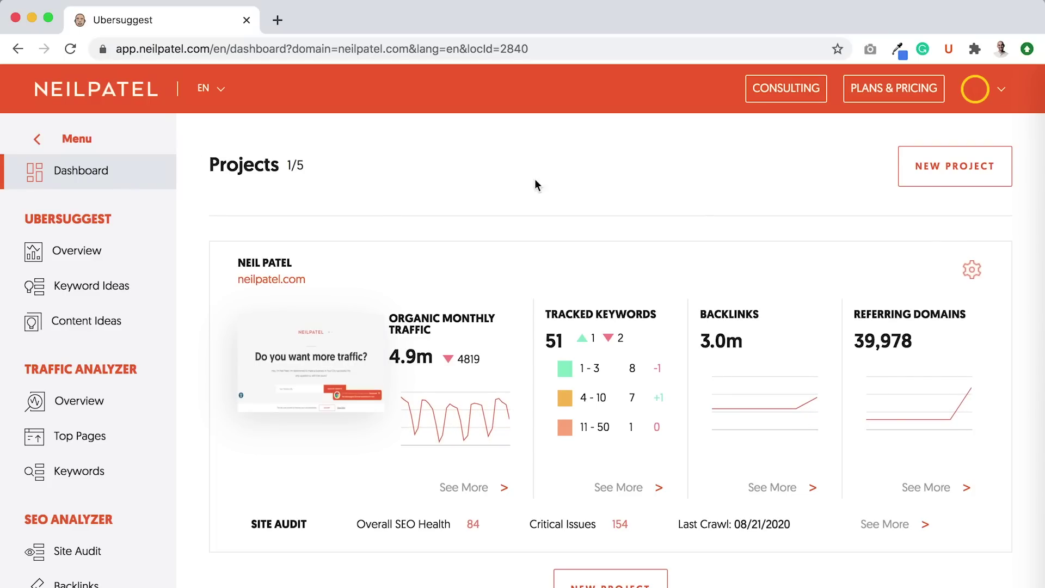
scroll(563, 188, down, 1)
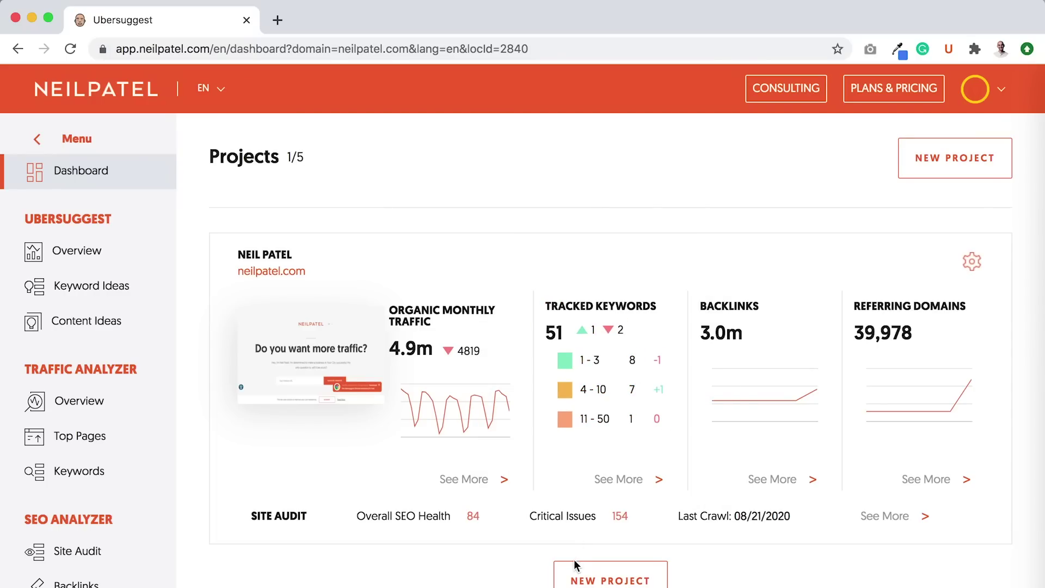
Start a new project with domain crazyegg.com and website name 'Crazy Egg'
click(580, 581)
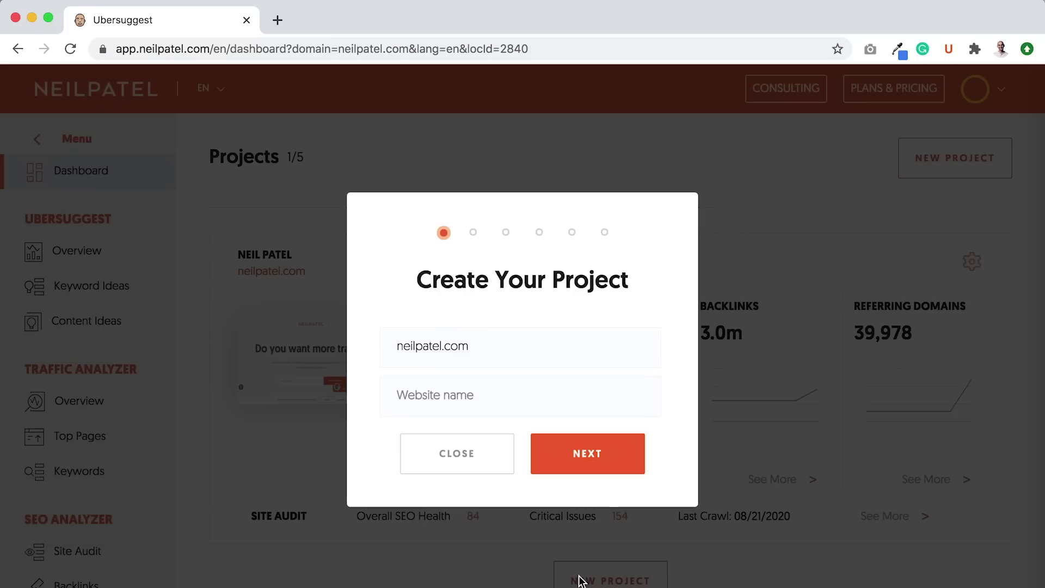
double_click(426, 350)
text(crazyegg)
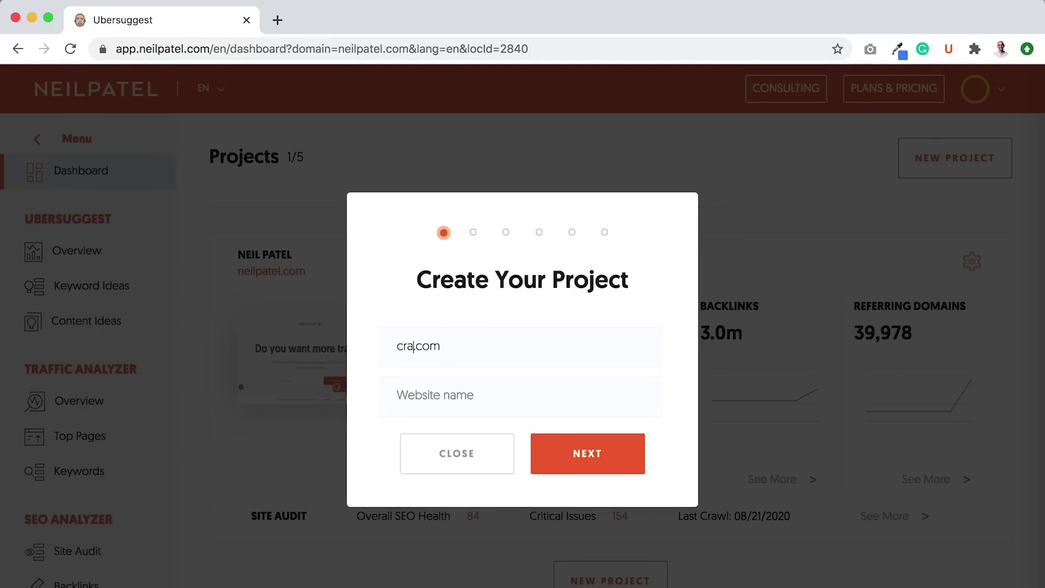
click(458, 403)
text(Crazy Egg)
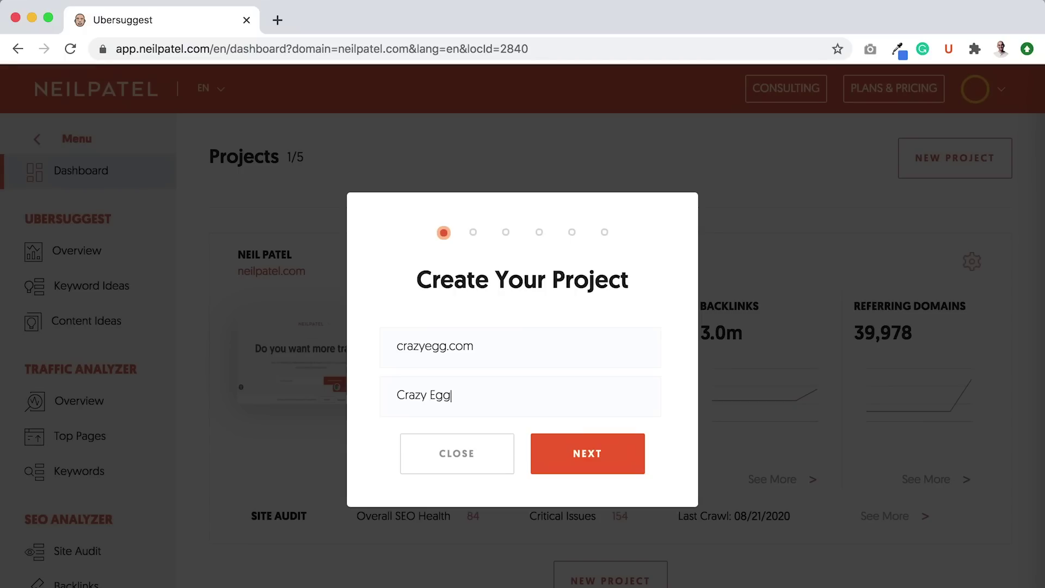
click(582, 458)
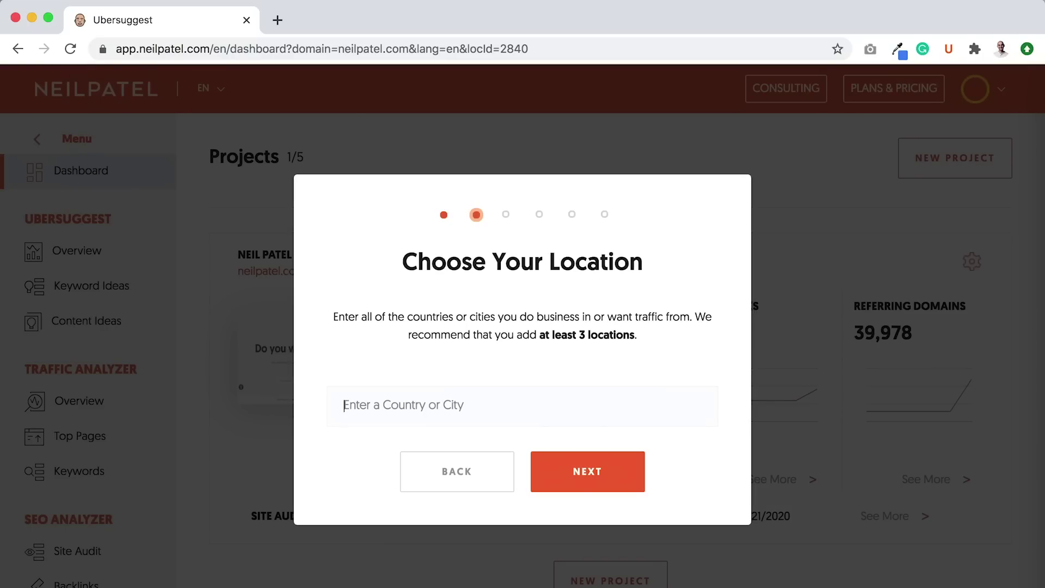
Add United States, Los Angeles and United Kingdom as project locations
text(united)
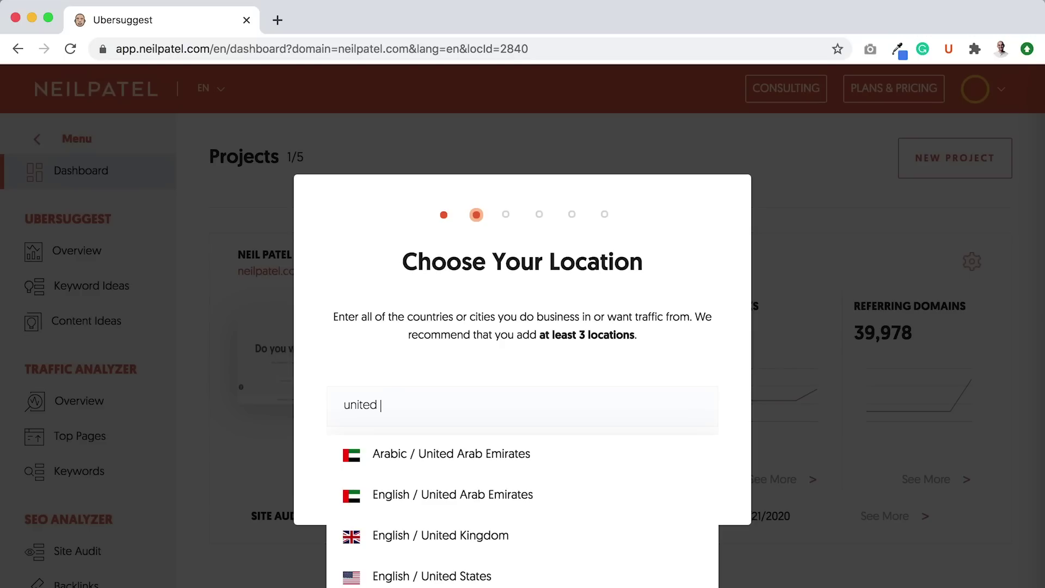
text( stat)
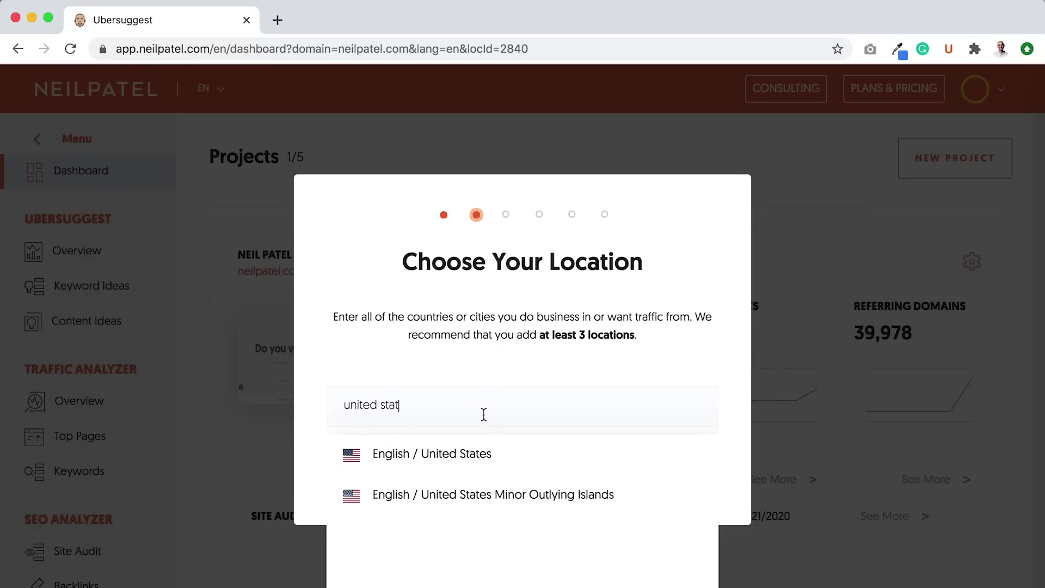
click(478, 452)
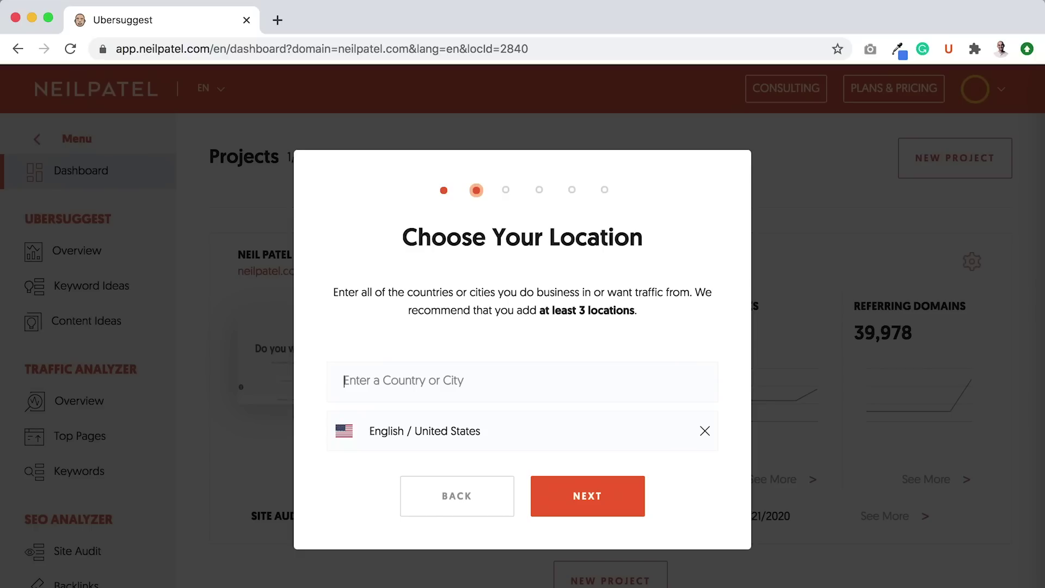
text(los)
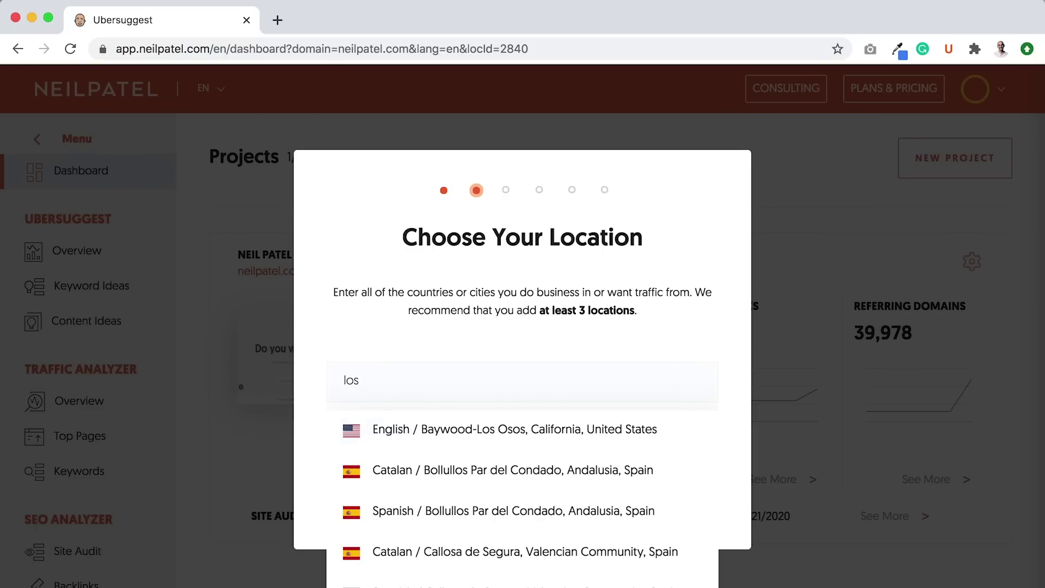
text( angeles)
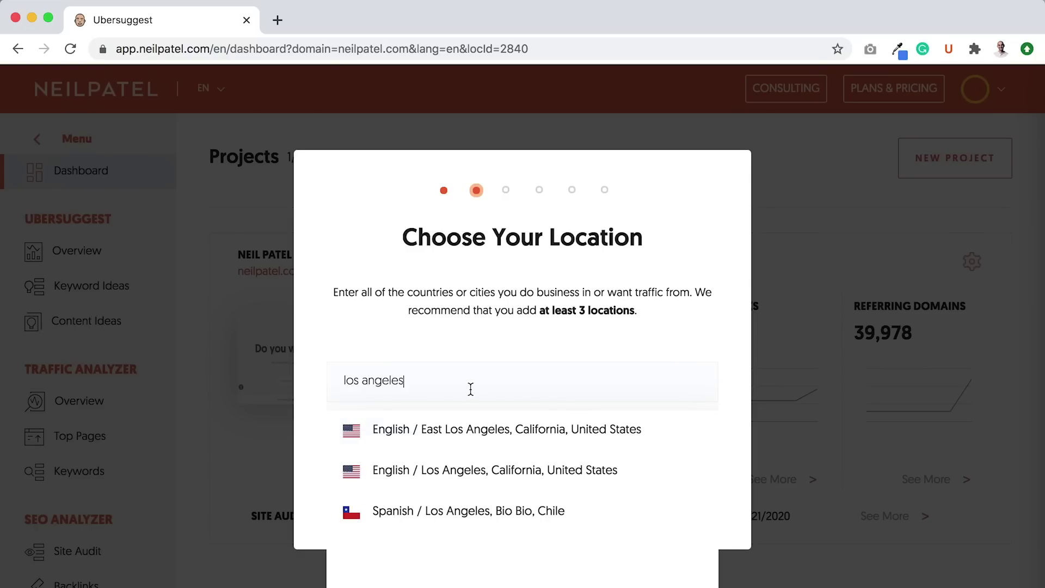
click(461, 476)
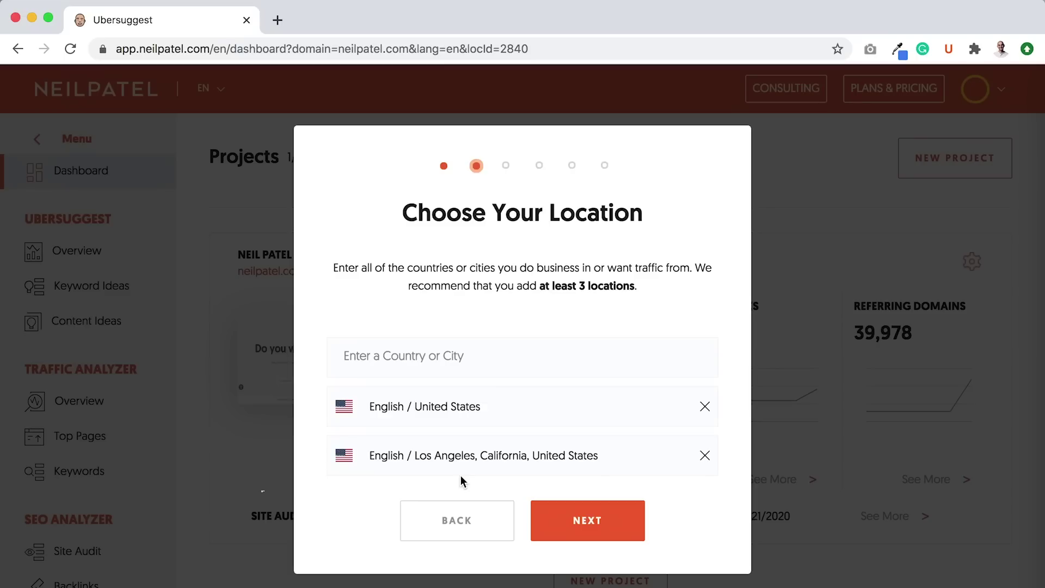
click(479, 361)
text(united)
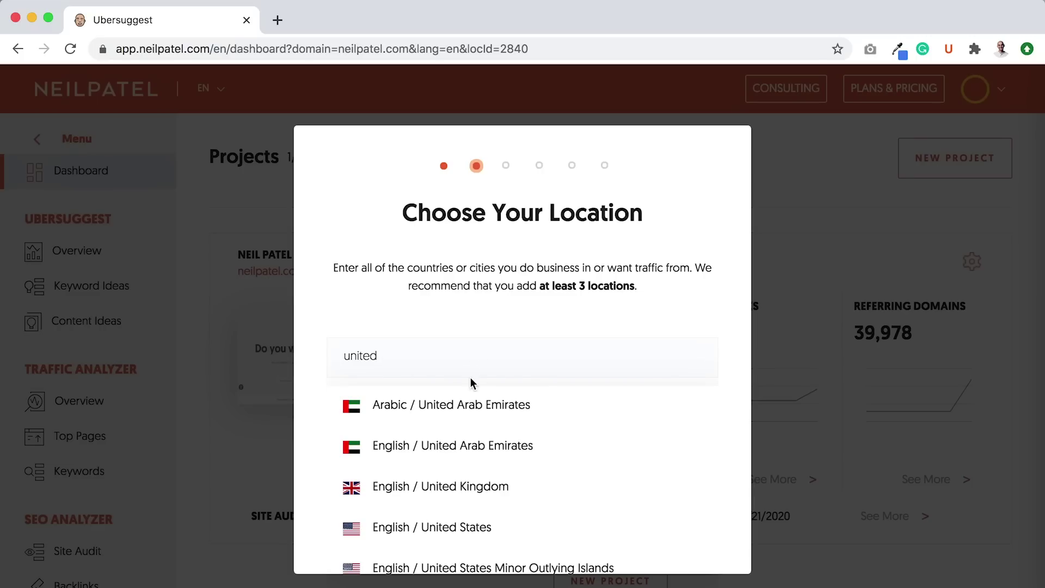
click(466, 486)
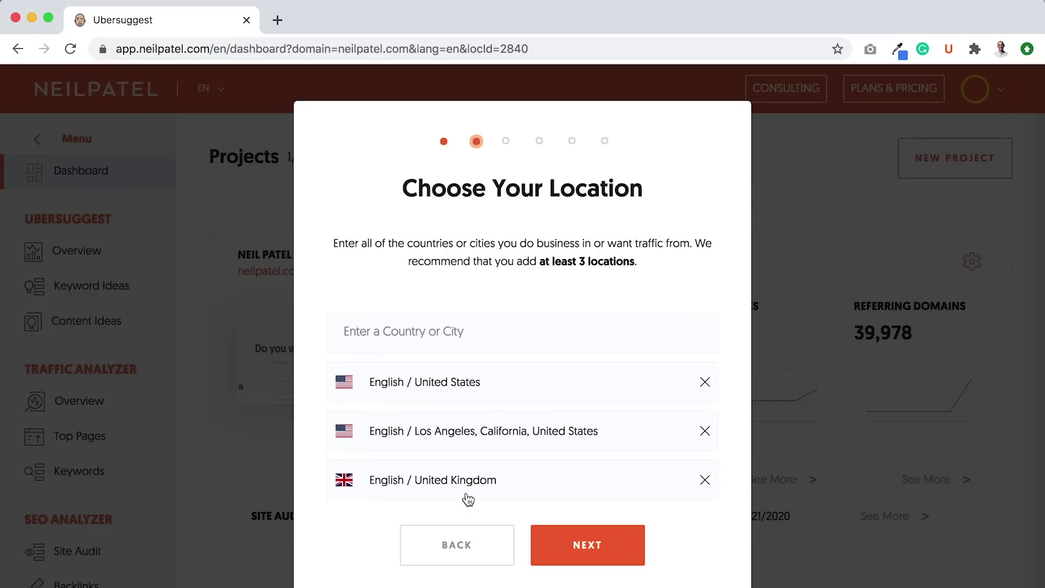
click(559, 538)
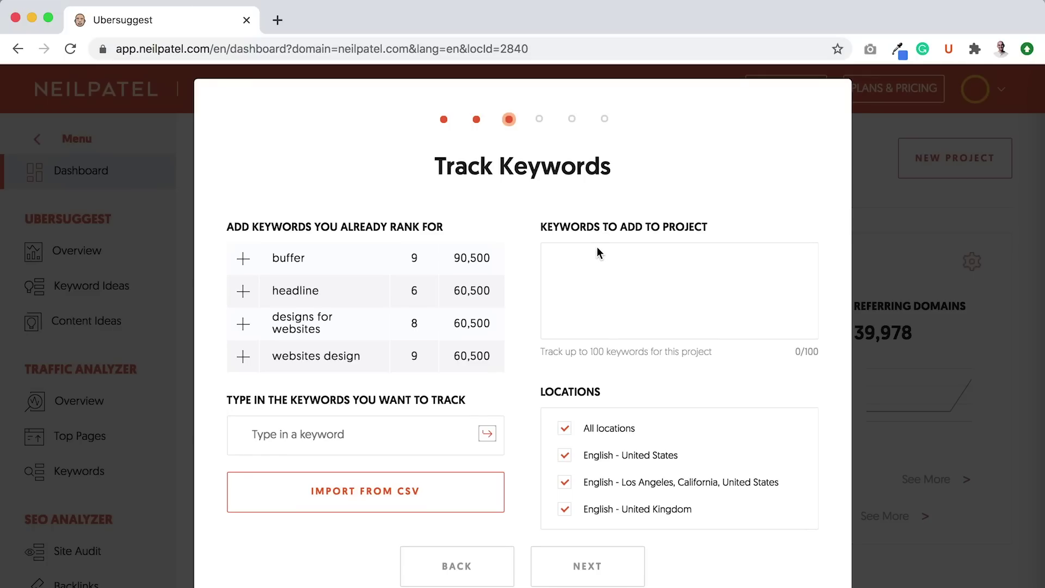
Track suggested keywords including websites design, facebook adwords, copy writing, heat map and call to action
scroll(360, 335, down, 1)
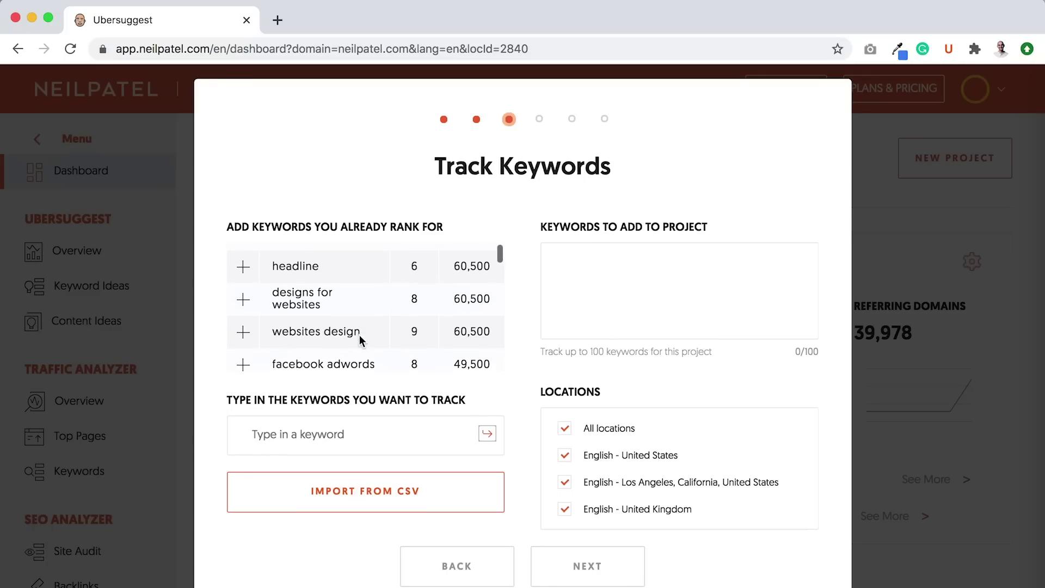
click(243, 328)
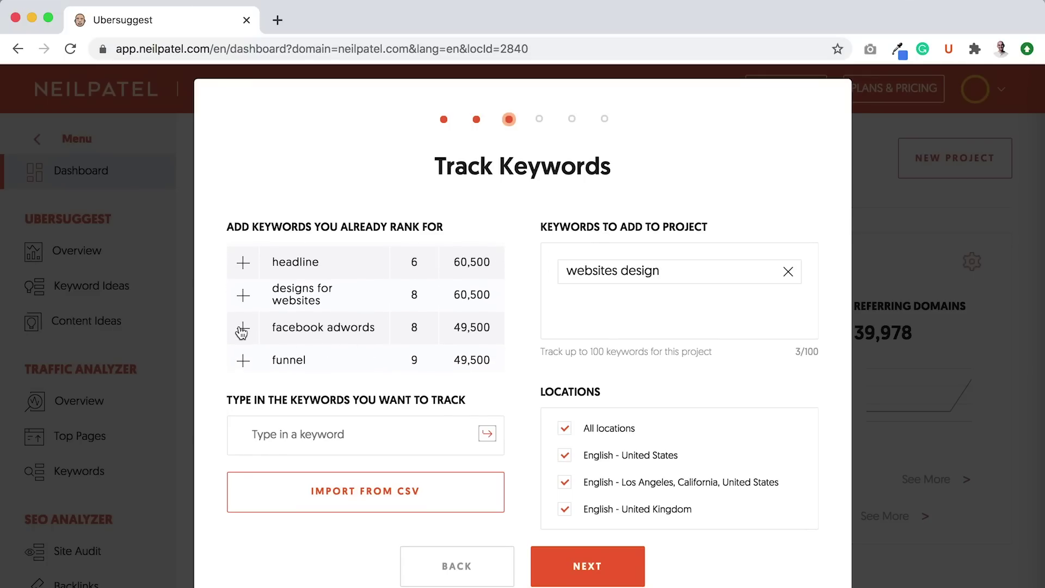
click(243, 328)
click(243, 361)
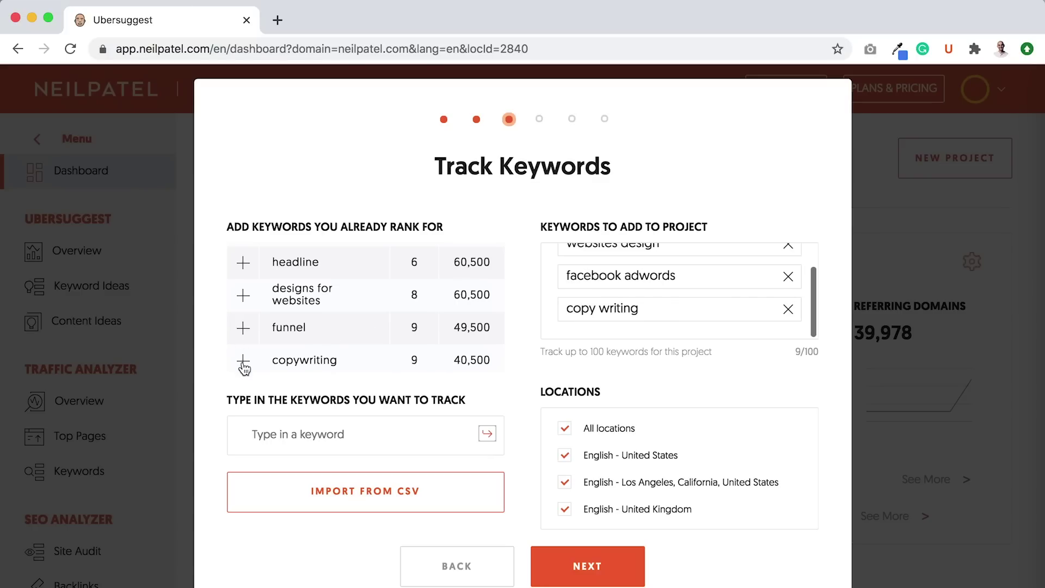
scroll(243, 362, down, 3)
click(241, 367)
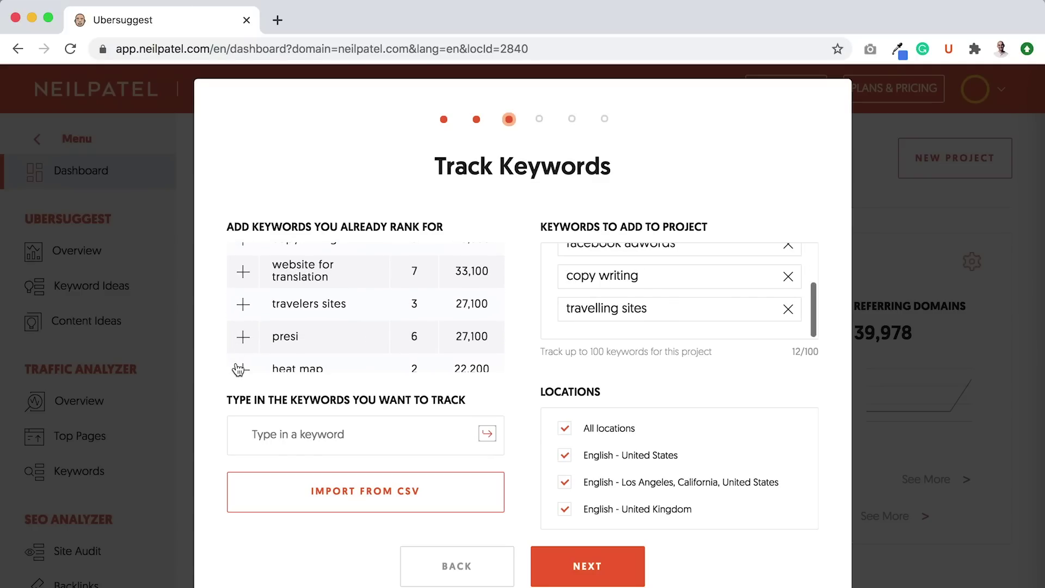
scroll(242, 367, down, 3)
click(242, 262)
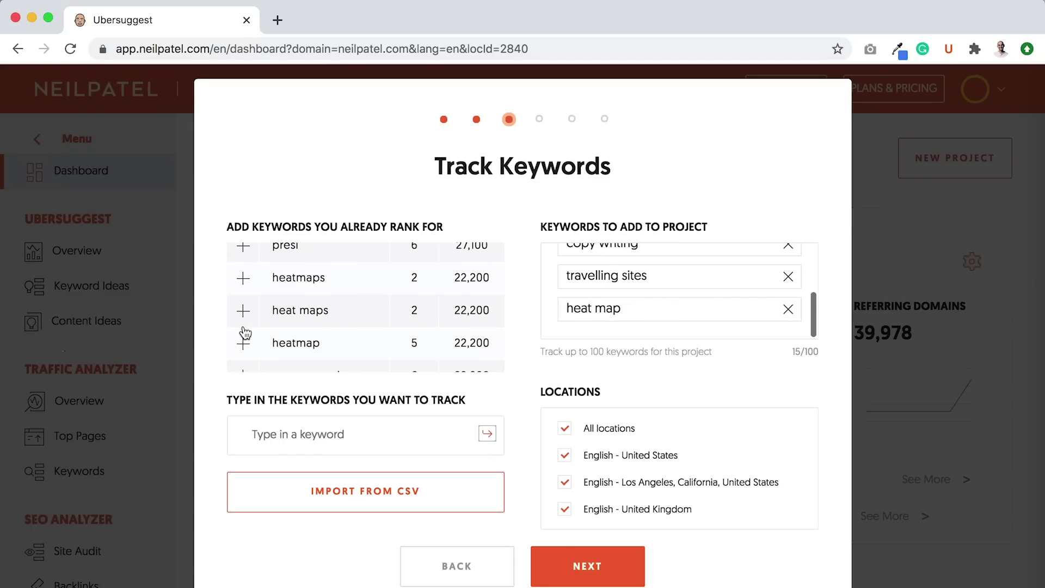
scroll(241, 332, down, 3)
click(244, 333)
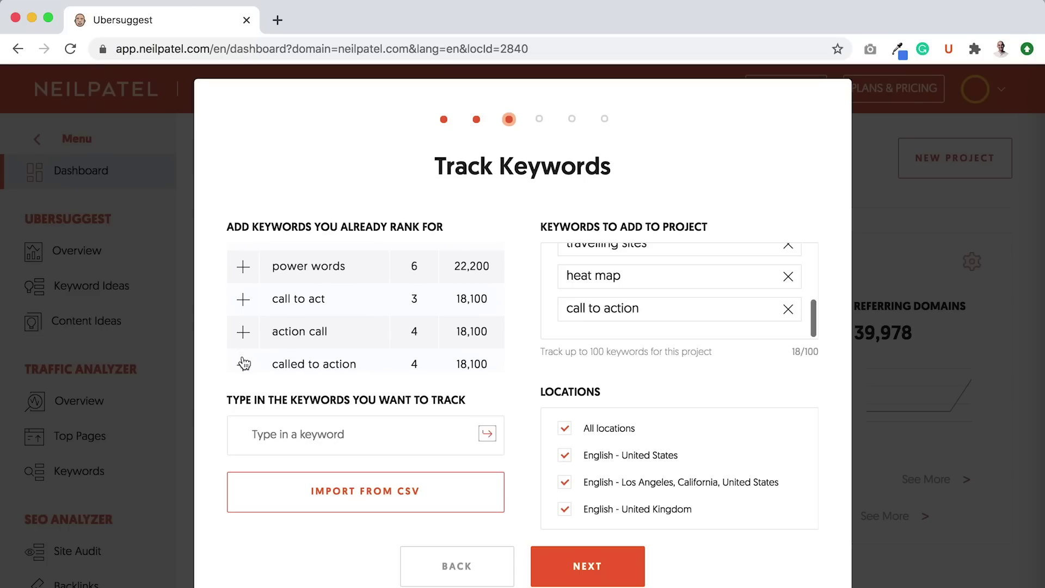
click(242, 364)
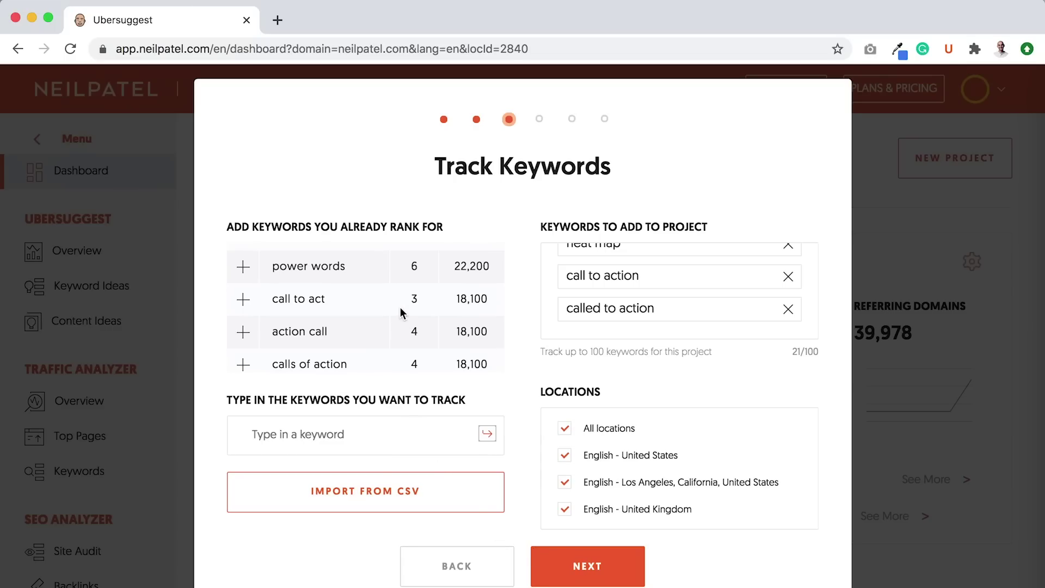
Add the custom keyword 'digital marketing' and continue to tracking preferences
scroll(400, 310, down, 5)
click(380, 426)
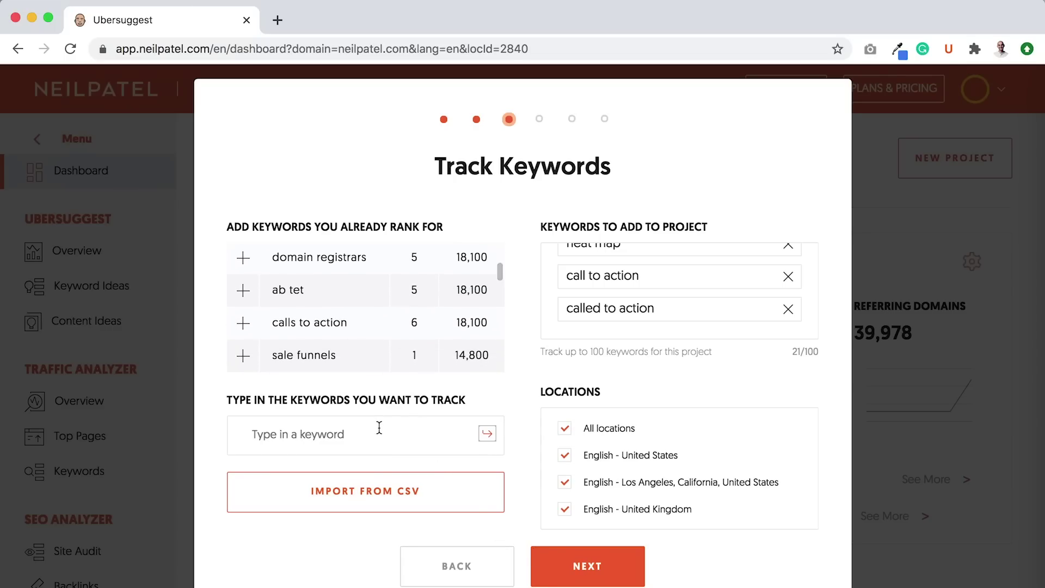
text(dig)
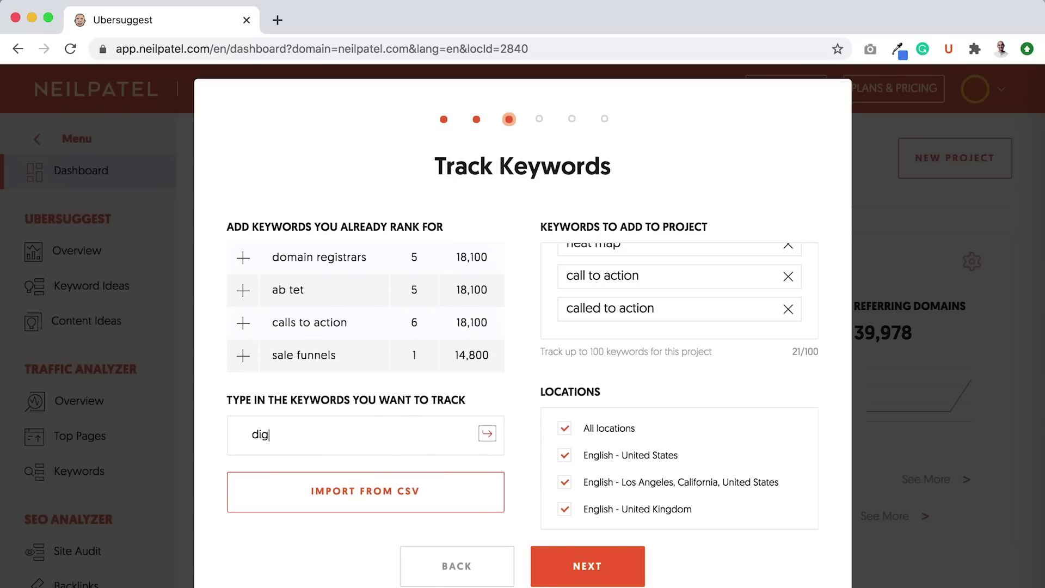
text(ital marketing)
click(488, 435)
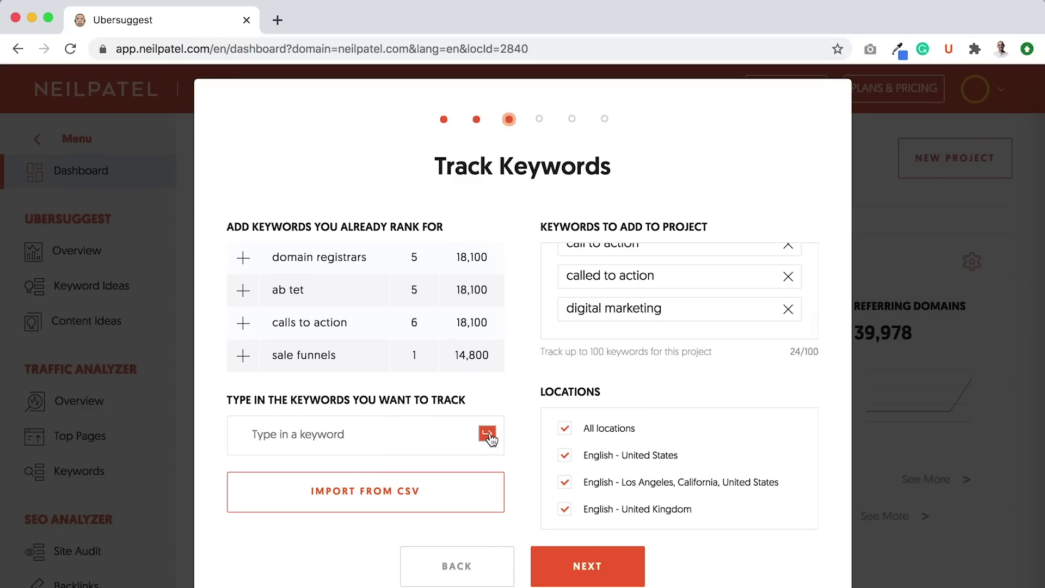
click(558, 572)
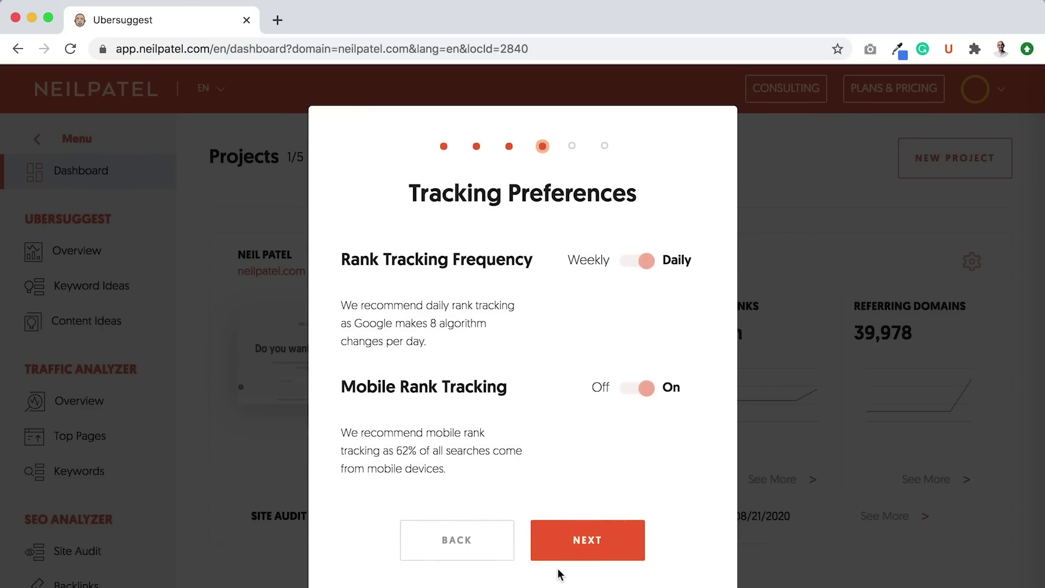
Accept the tracking preferences and SEO training options, then decline team help
triple_click(454, 257)
click(558, 290)
click(610, 535)
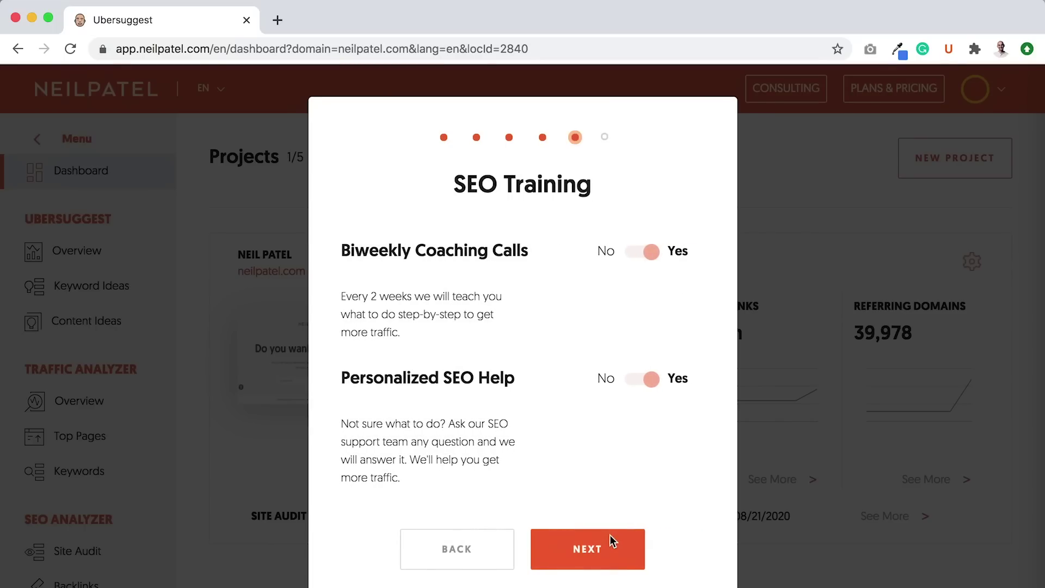
click(609, 536)
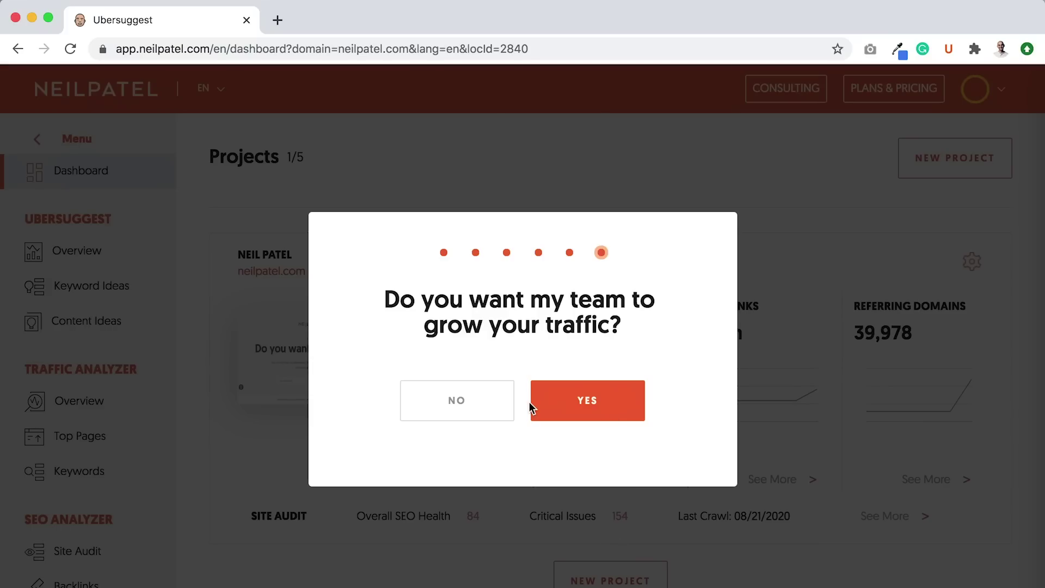
click(493, 412)
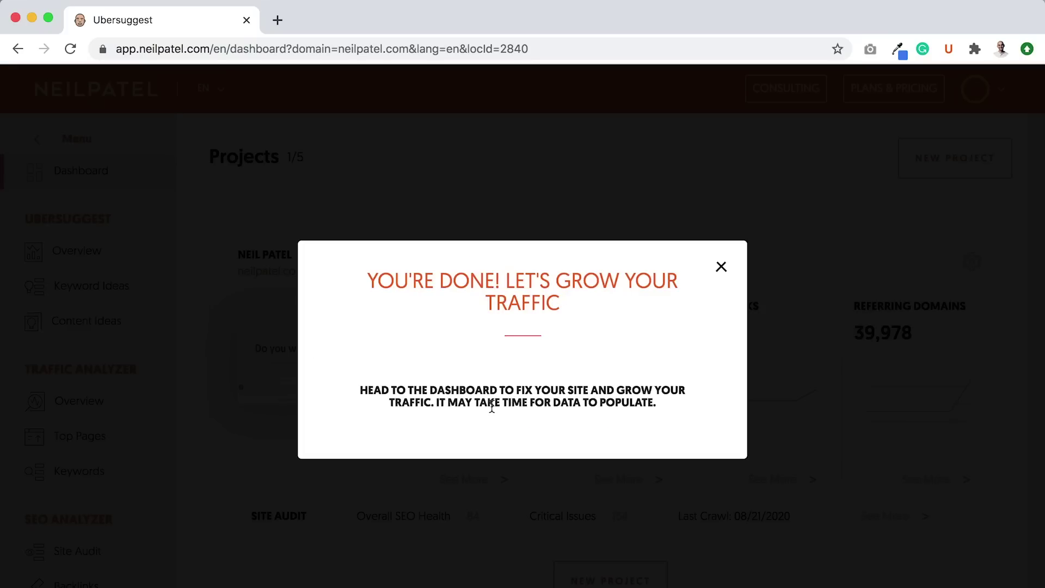
Close the completion dialog and review Crazy Egg's 24 tracked keyword positions
click(721, 267)
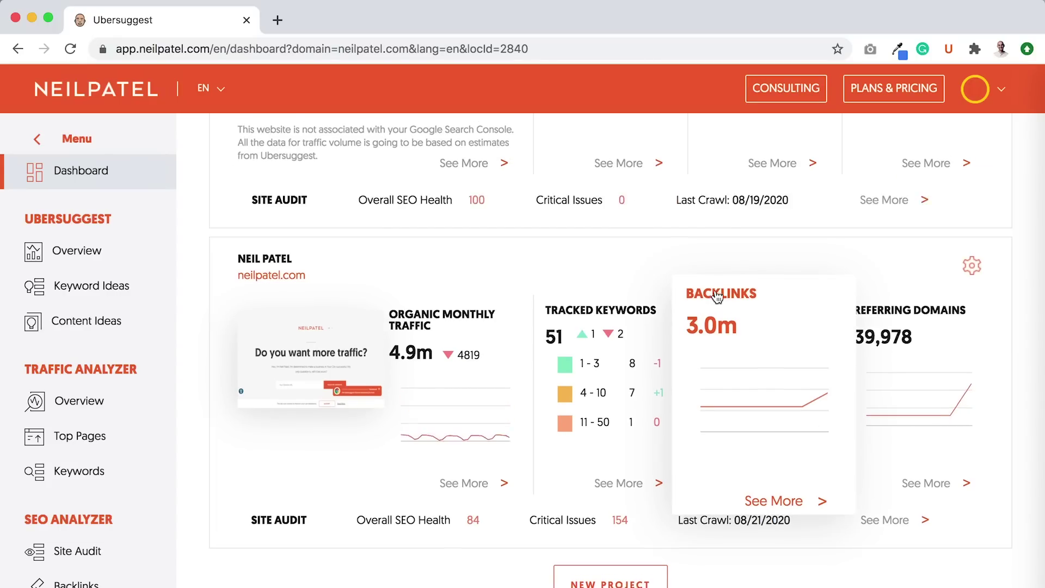
scroll(717, 296, up, 4)
scroll(713, 296, up, 2)
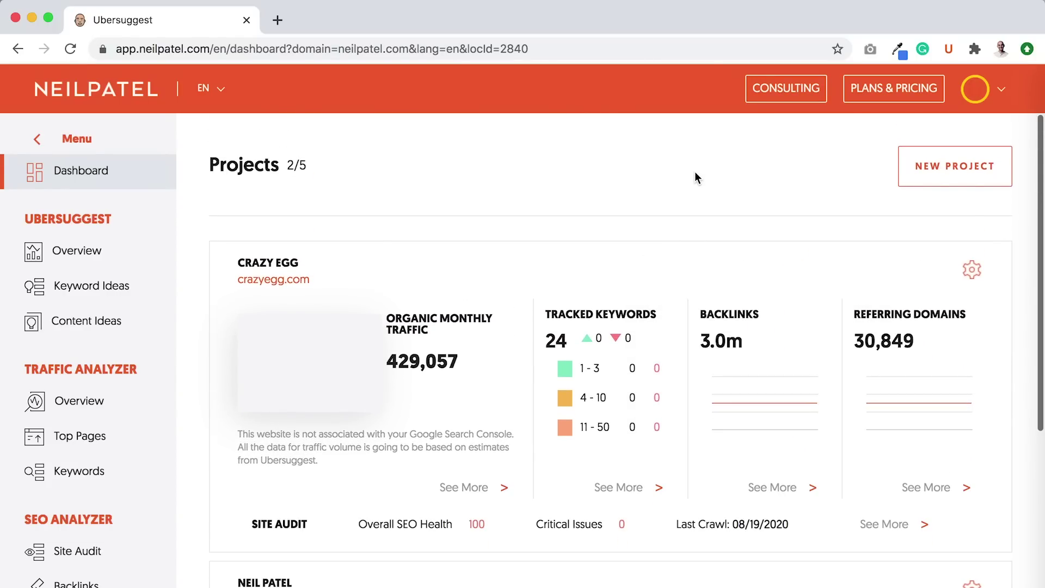
click(618, 345)
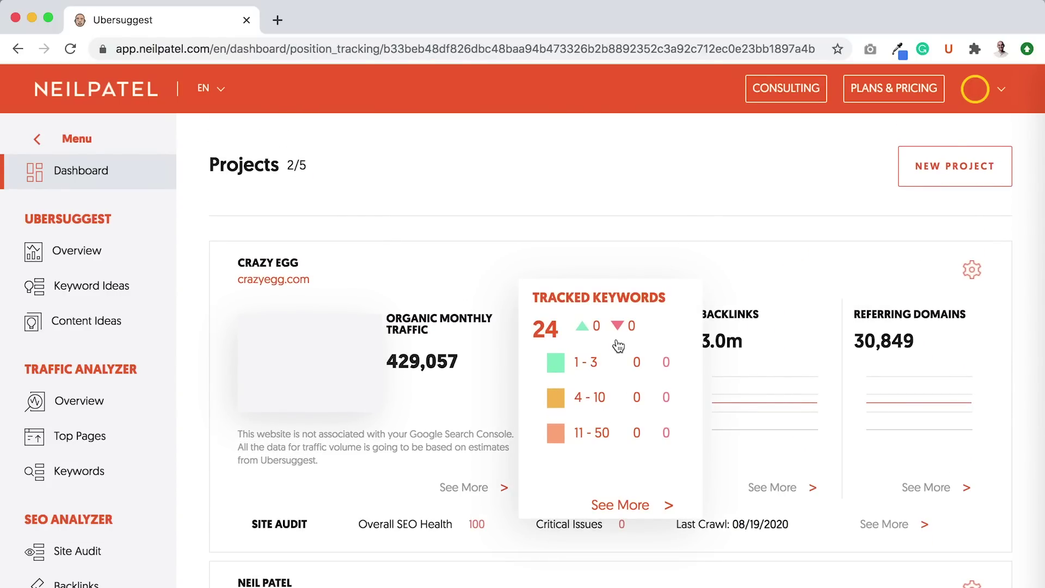
scroll(616, 338, down, 5)
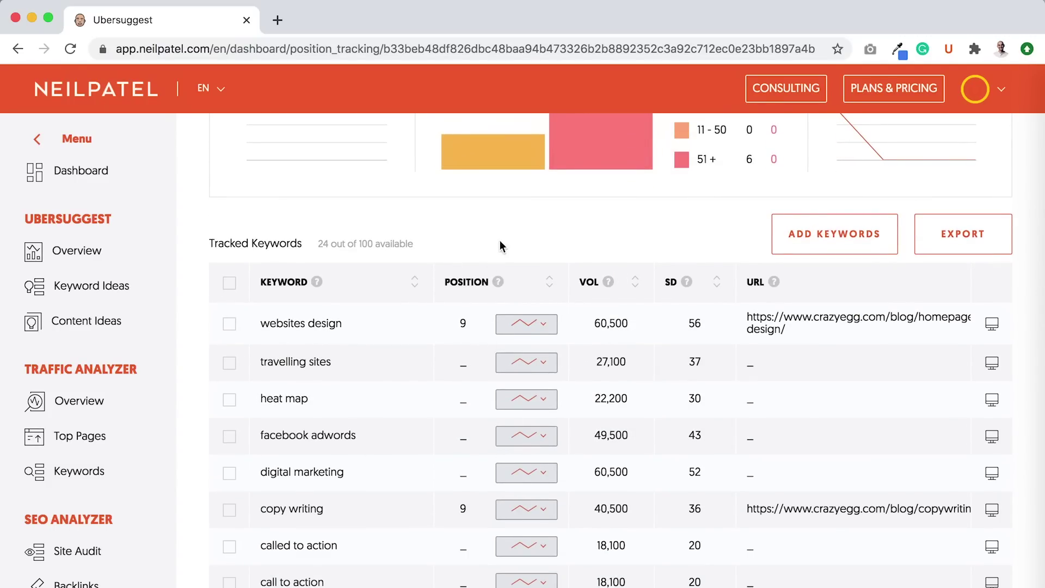
scroll(527, 354, up, 4)
scroll(524, 357, down, 4)
scroll(531, 329, up, 5)
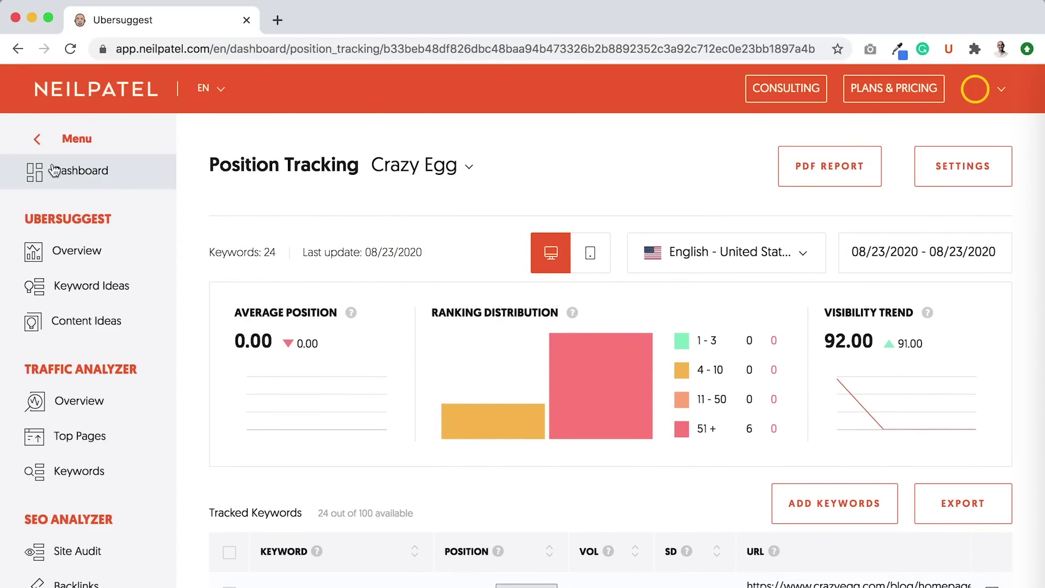
click(81, 173)
Open position tracking for the Neil Patel project's 51 keywords
scroll(479, 333, down, 5)
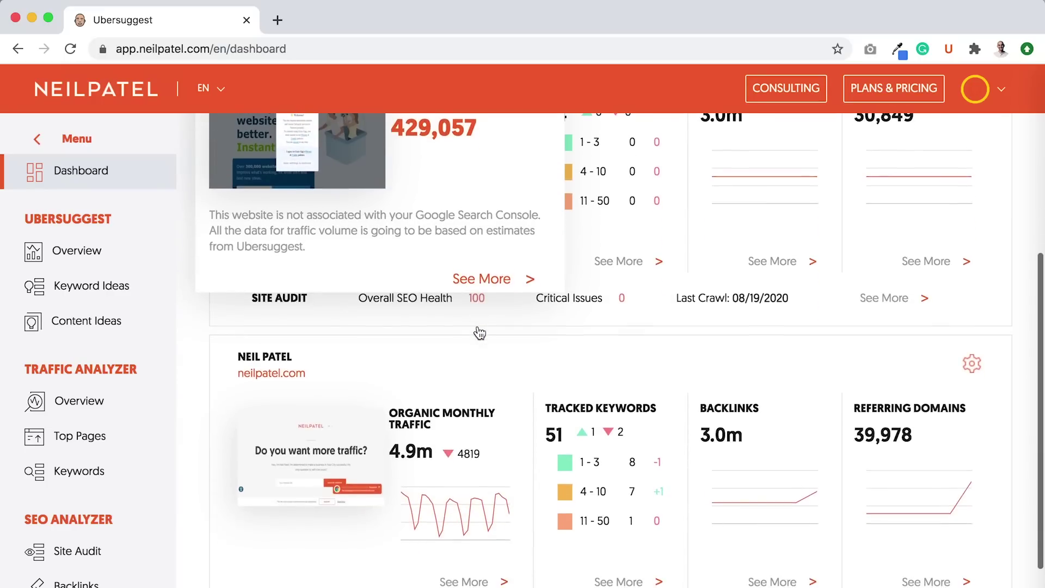
click(621, 422)
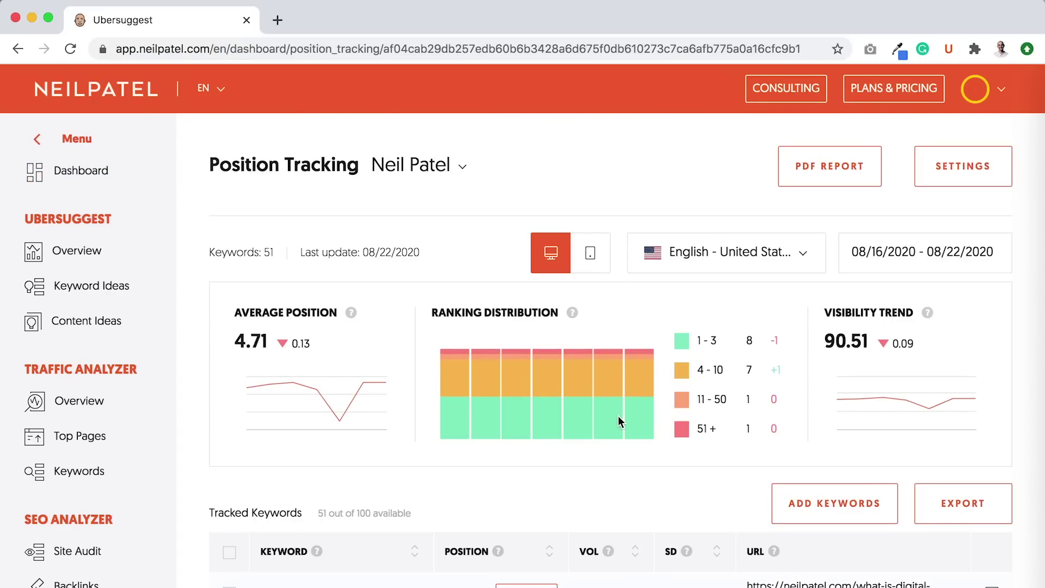
scroll(619, 422, down, 6)
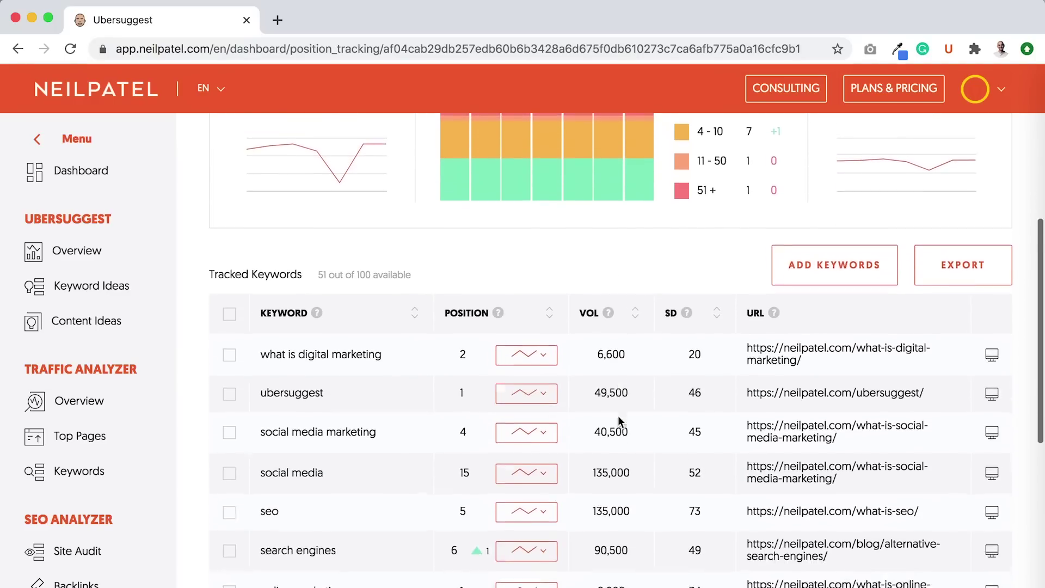
View ranking histories for what is digital marketing, social media marketing and search engines
click(529, 299)
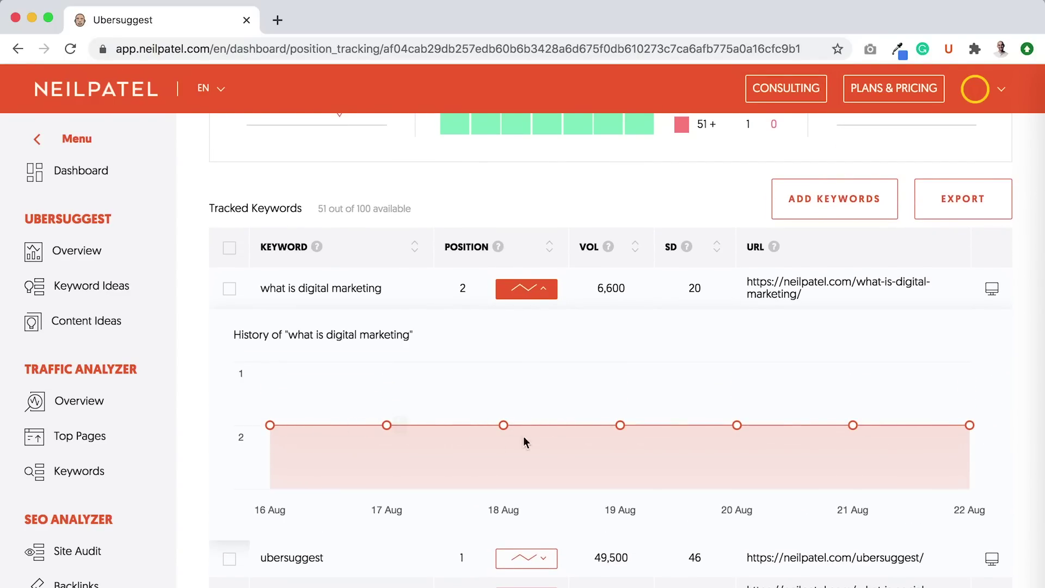
click(522, 292)
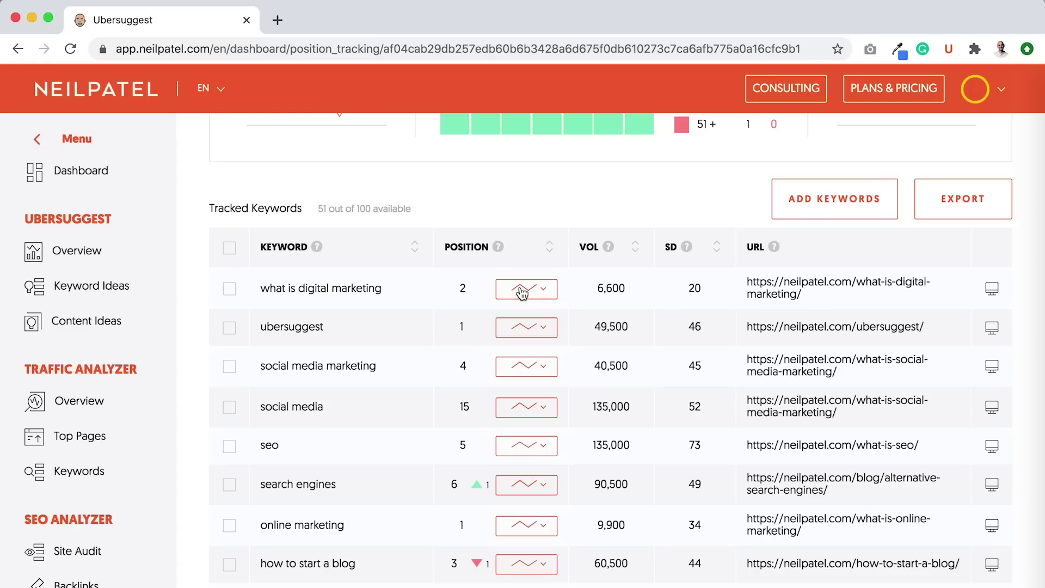
click(544, 375)
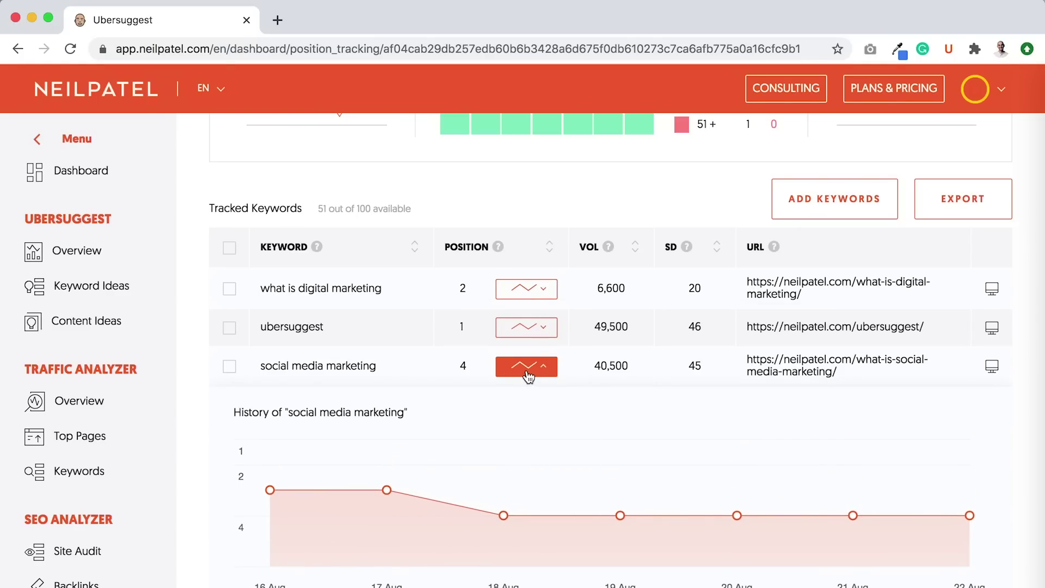
click(527, 368)
scroll(530, 366, down, 3)
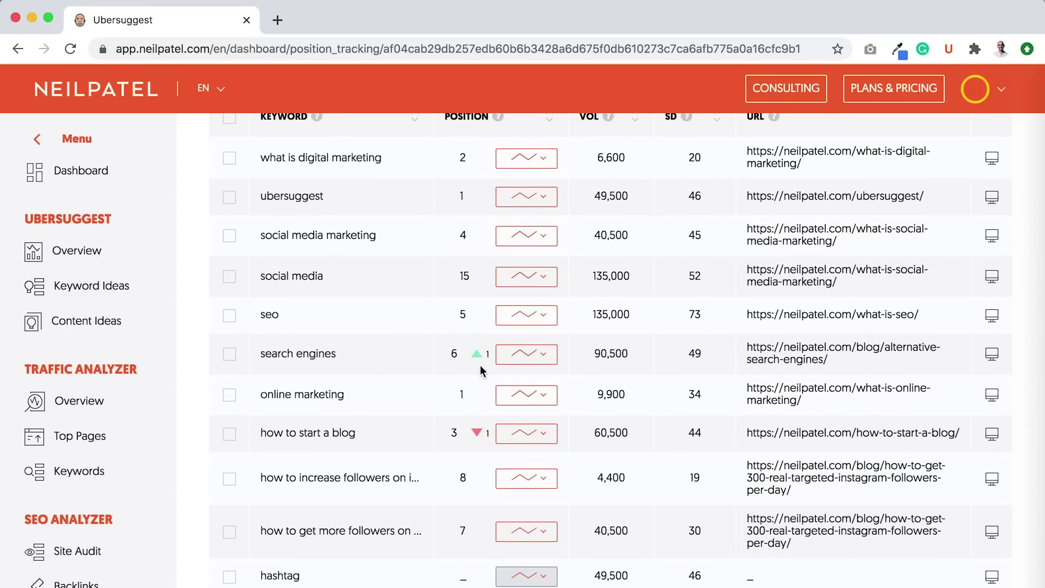
click(537, 367)
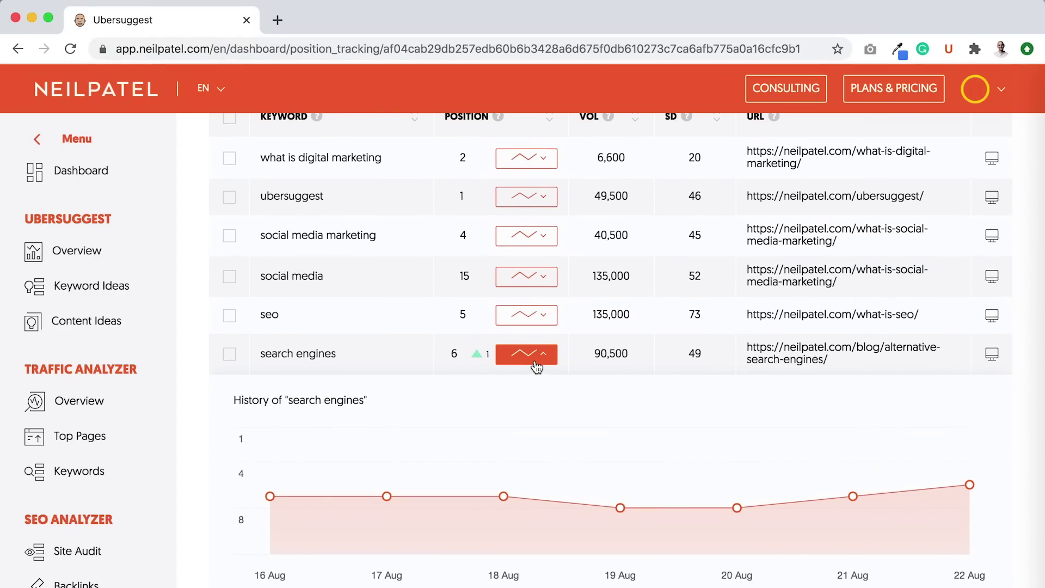
click(536, 367)
scroll(537, 367, down, 3)
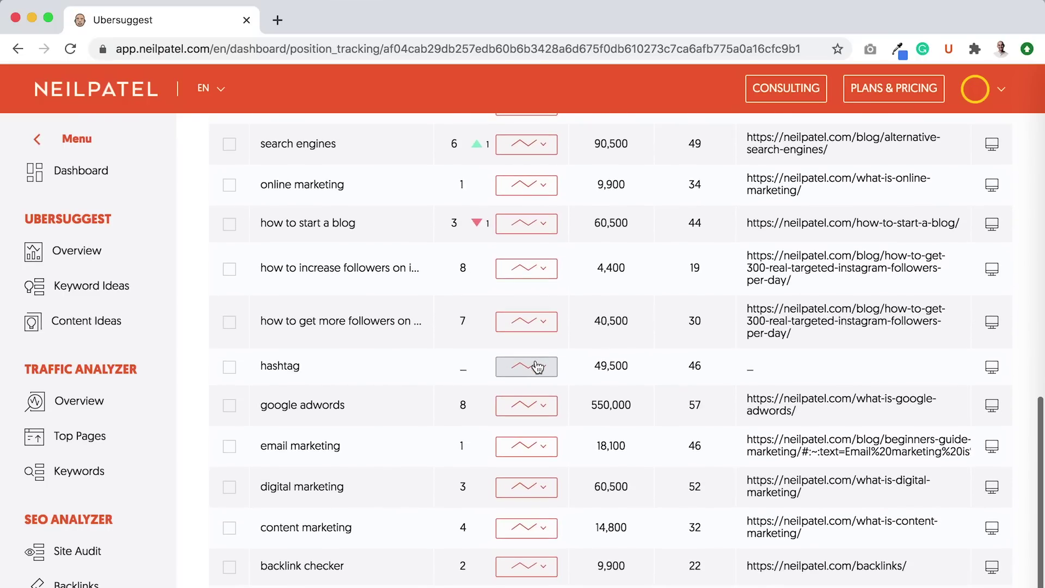
scroll(537, 367, up, 10)
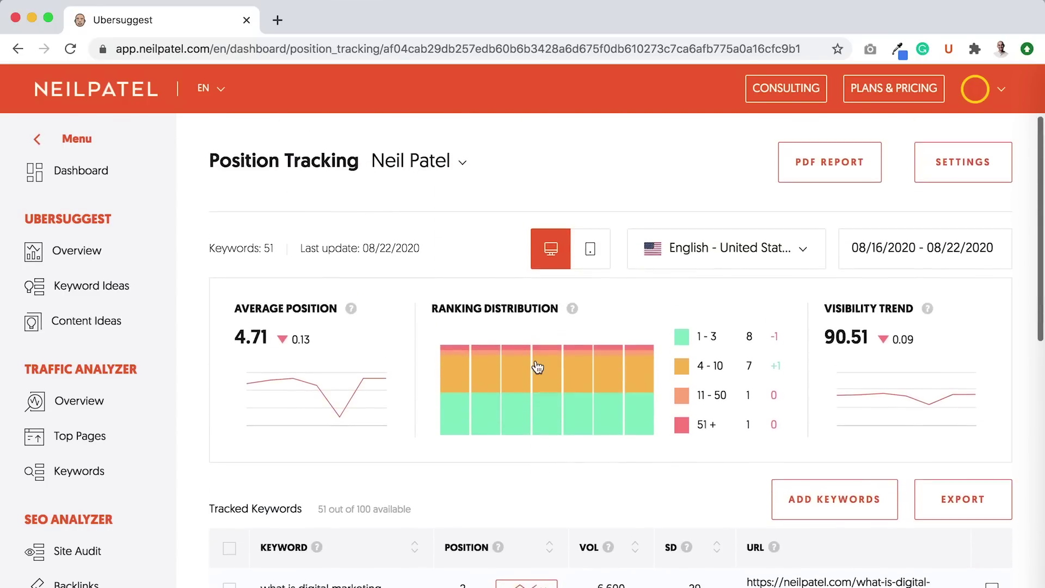
Switch rankings to mobile, compare against desktop, then return to mobile
click(596, 259)
scroll(576, 384, down, 8)
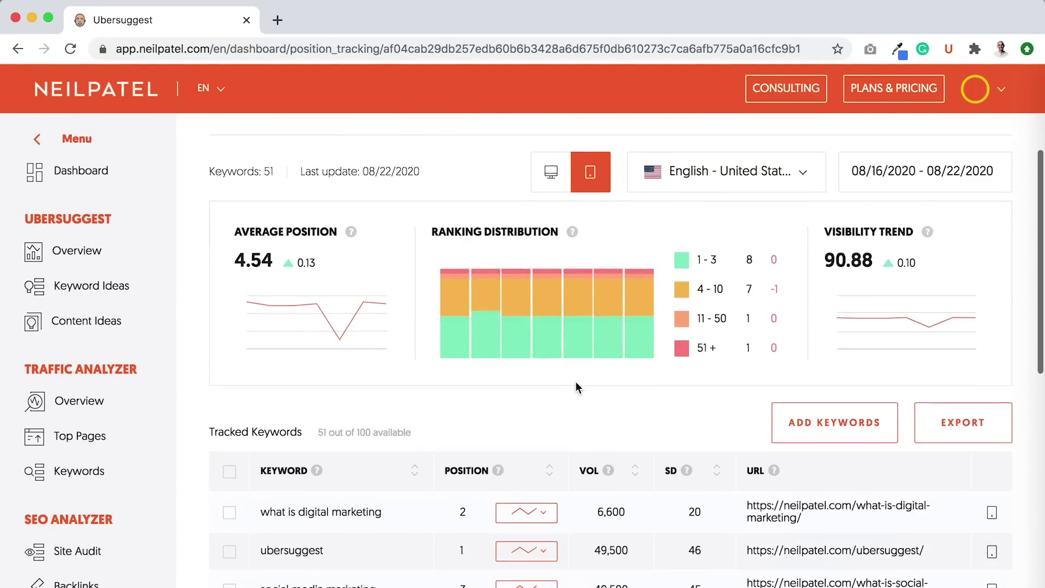
scroll(576, 381, down, 4)
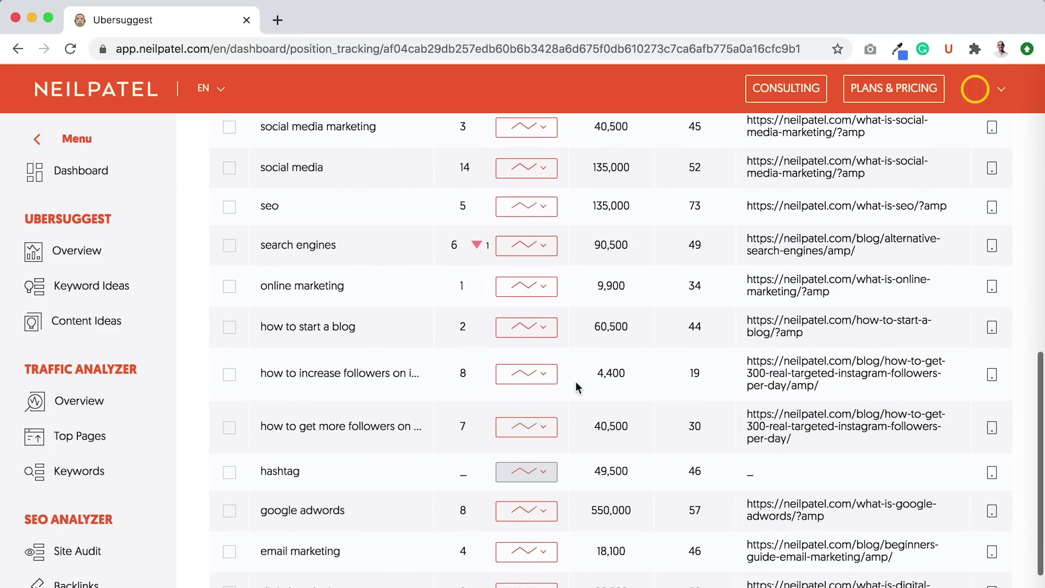
scroll(576, 381, down, 4)
scroll(575, 384, up, 4)
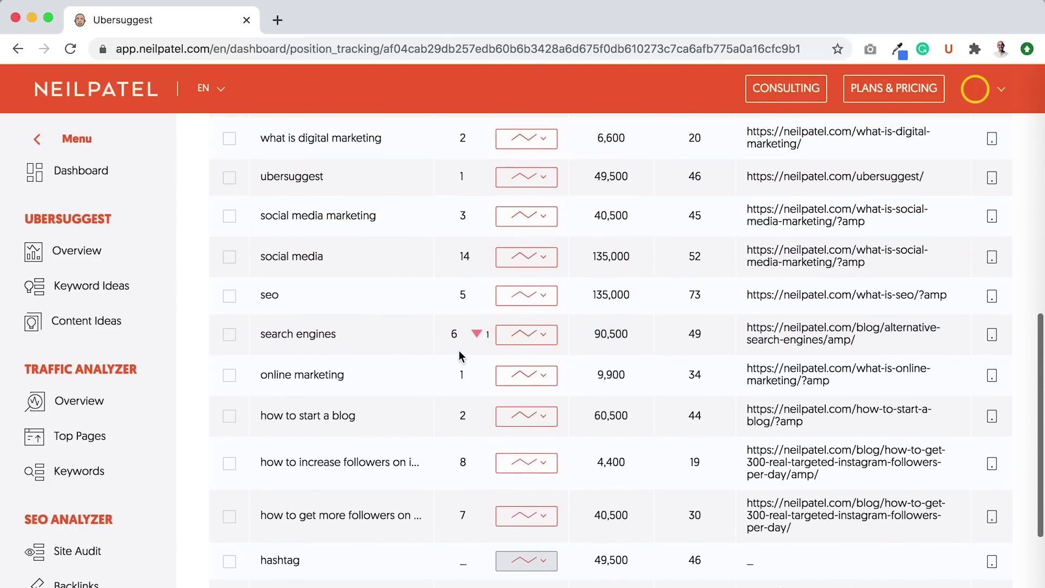
scroll(468, 343, up, 3)
scroll(468, 342, up, 5)
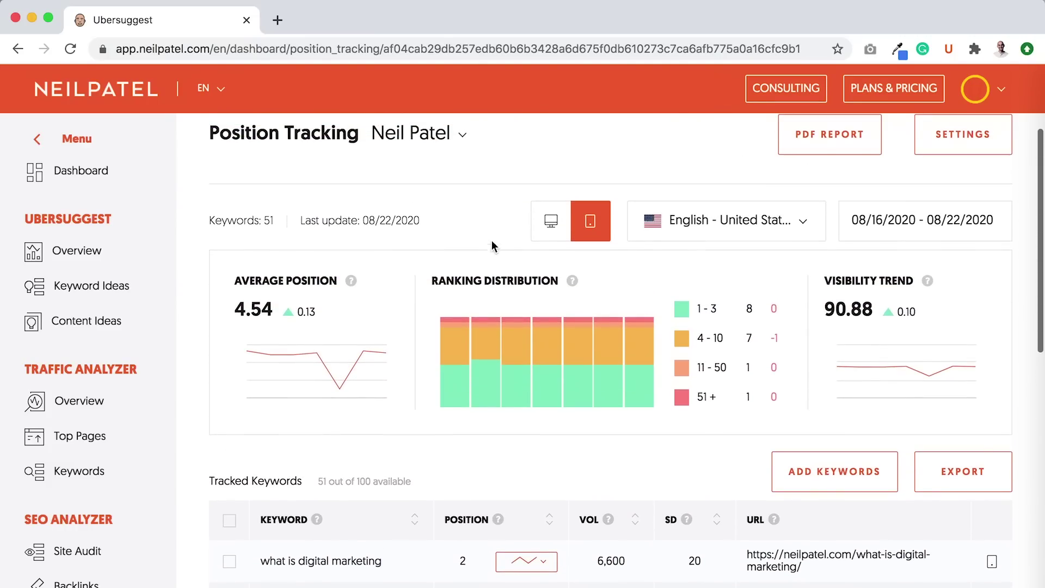
click(537, 220)
scroll(502, 377, down, 7)
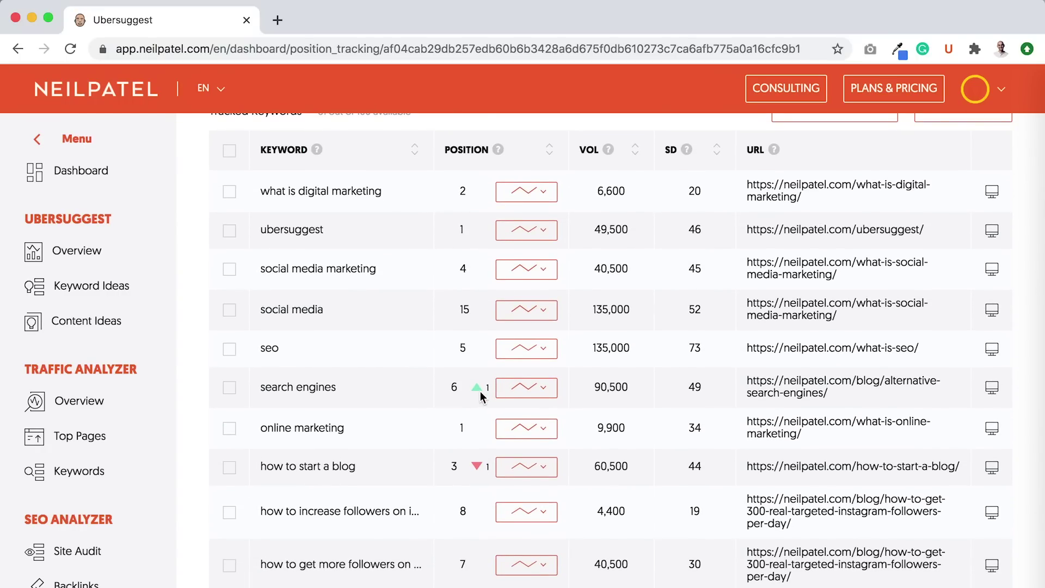
scroll(479, 470, up, 6)
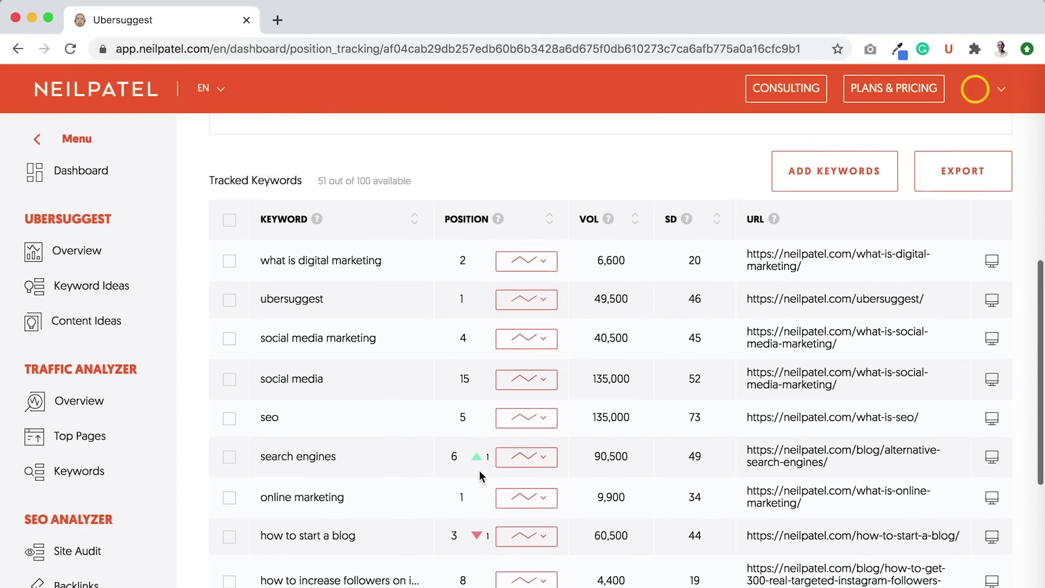
click(592, 183)
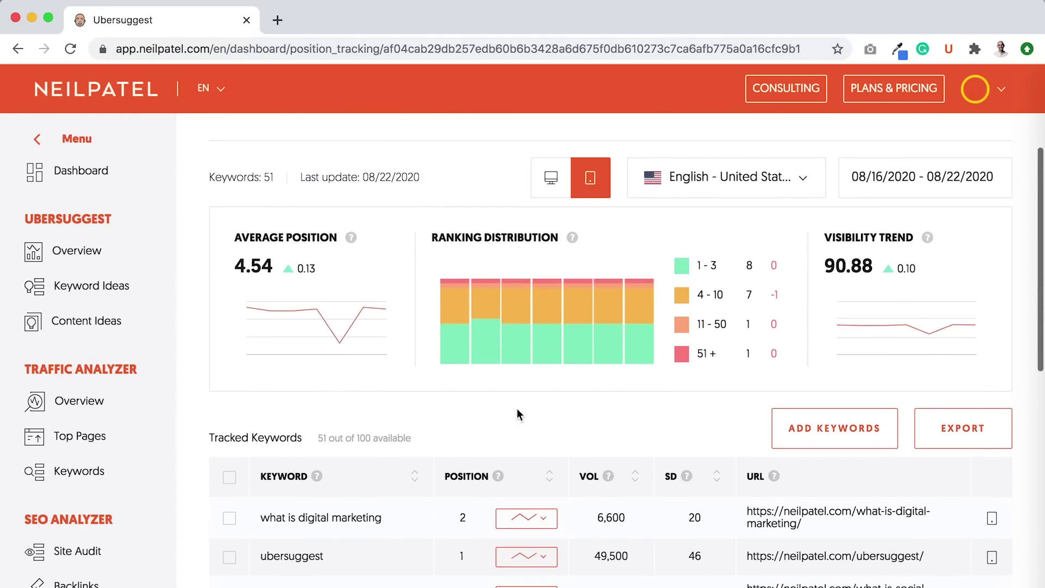
Check the mobile ranking history for 'how to start a blog'
scroll(518, 413, down, 5)
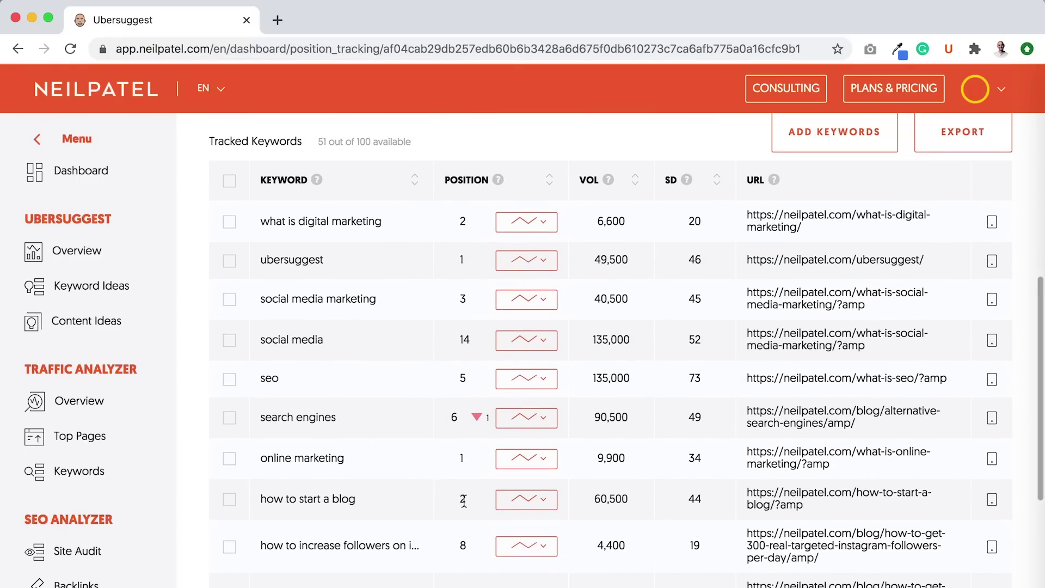
click(501, 501)
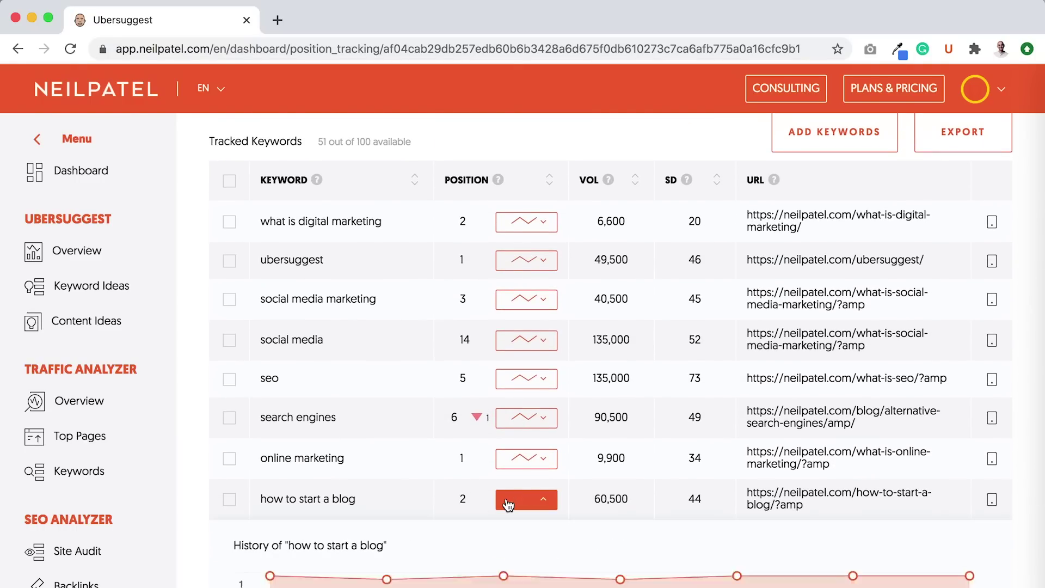
scroll(508, 505, down, 3)
scroll(508, 505, down, 1)
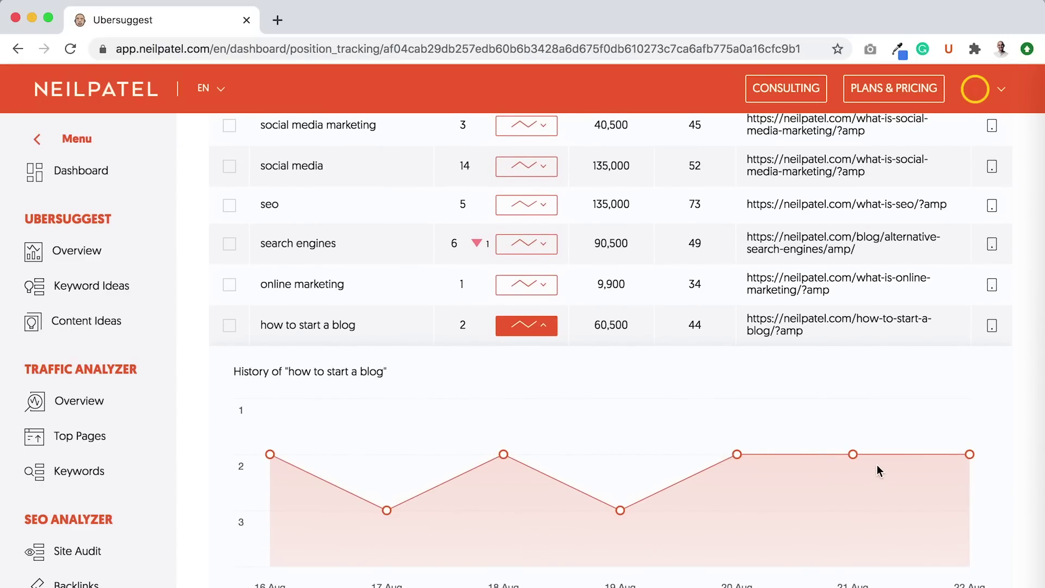
click(543, 329)
scroll(539, 334, down, 3)
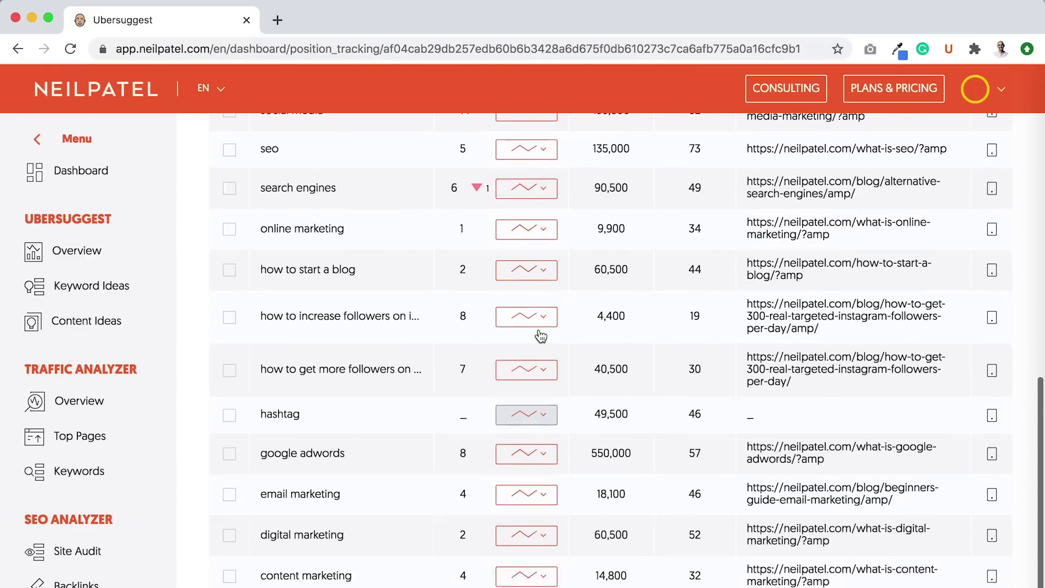
scroll(540, 336, up, 10)
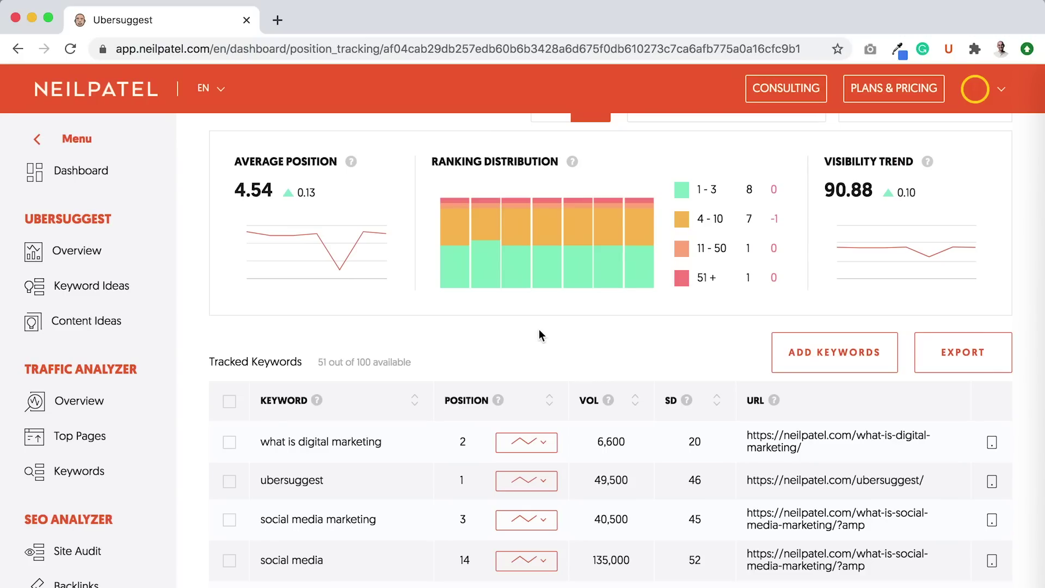
scroll(539, 329, up, 3)
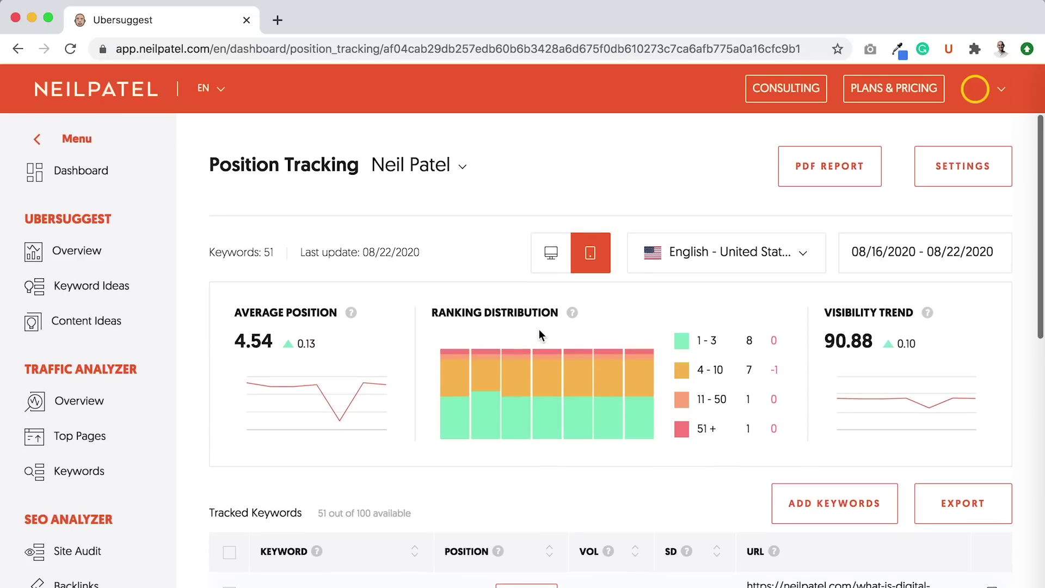
click(800, 257)
Show Los Angeles, California rankings (average position 4.39) and browse the keyword table
click(739, 298)
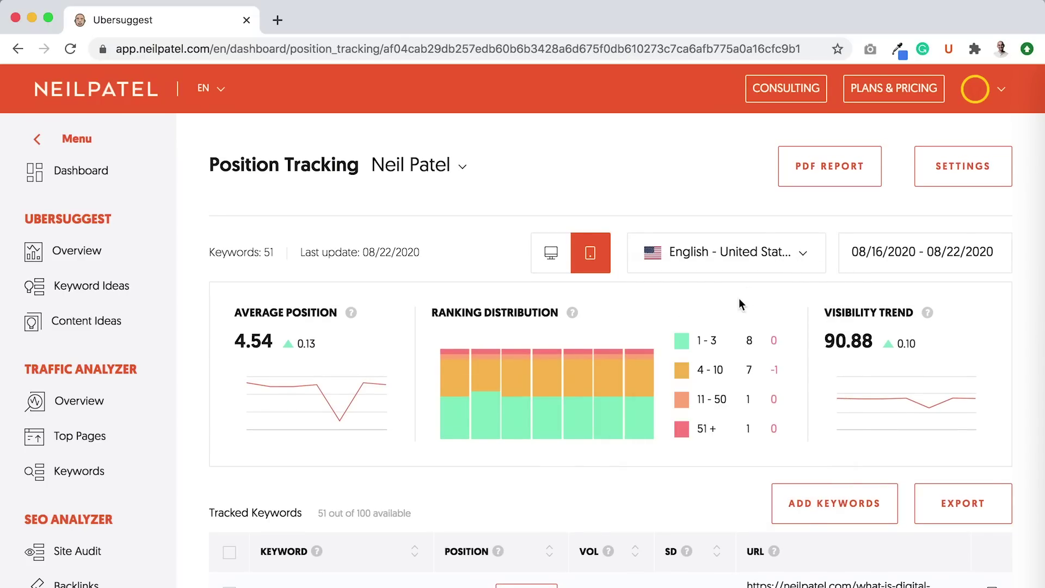
click(744, 246)
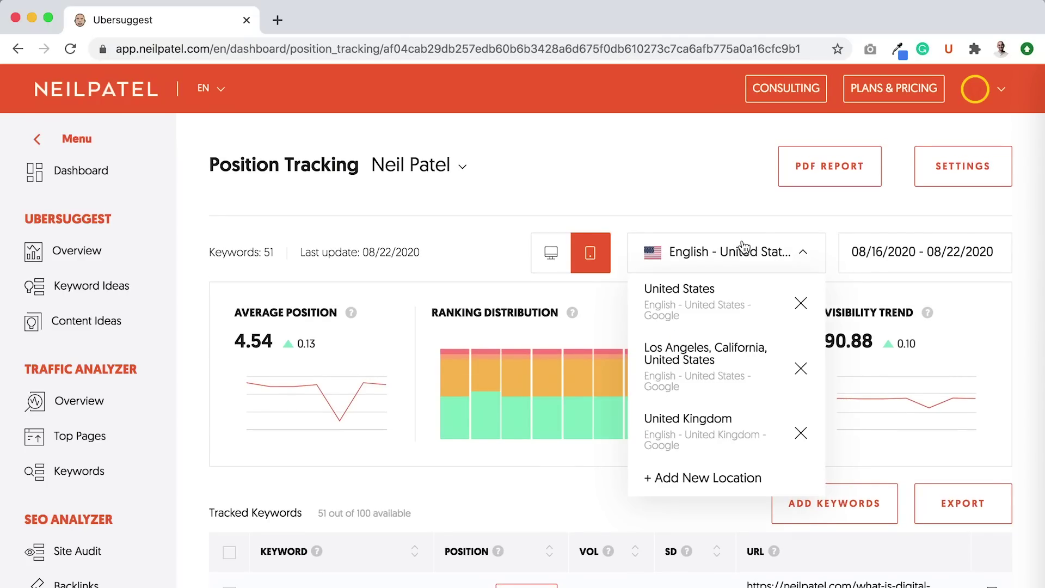
click(715, 361)
scroll(714, 359, down, 10)
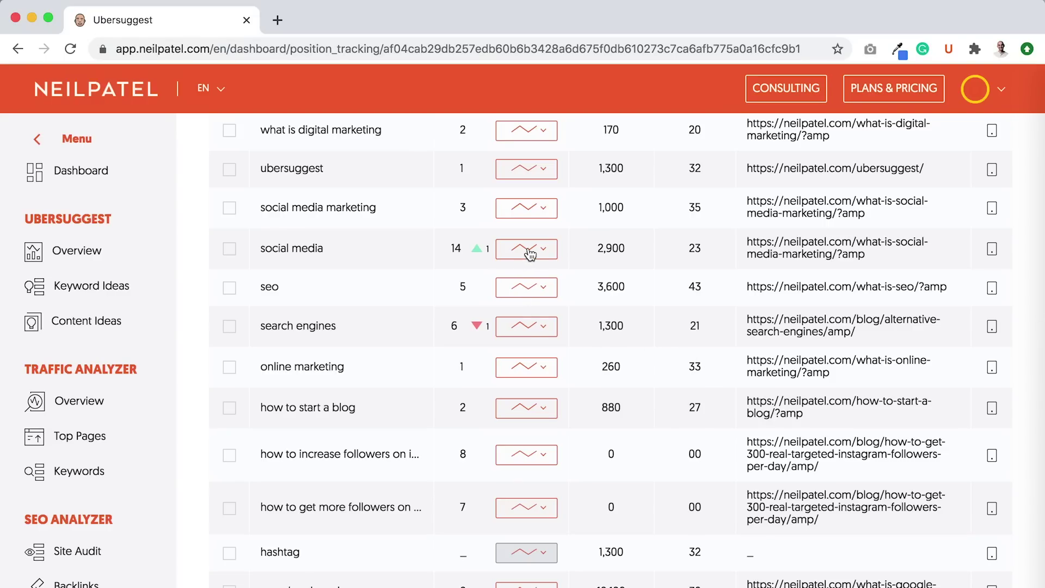
scroll(533, 304, up, 5)
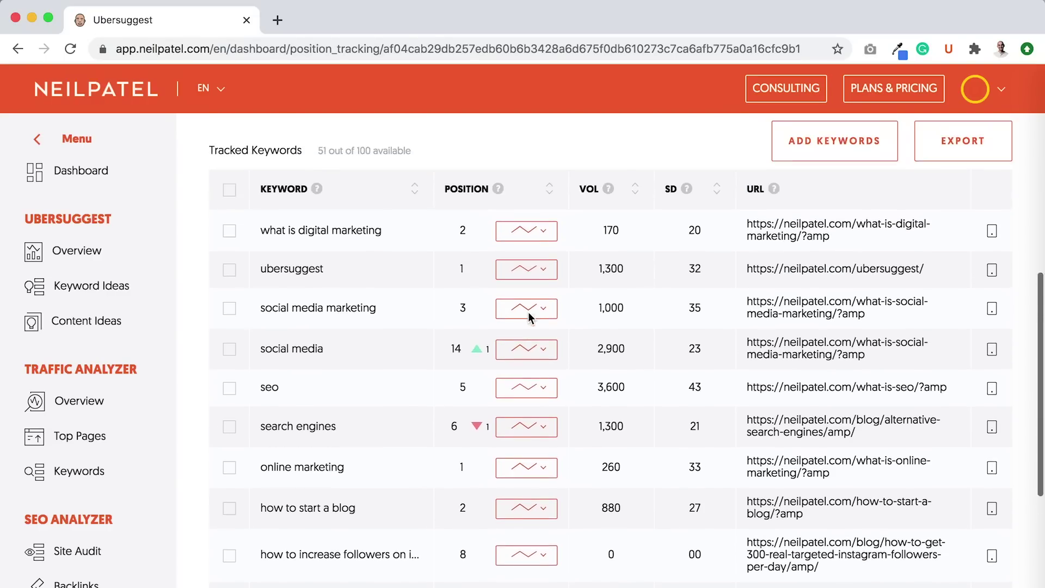
scroll(527, 311, down, 2)
scroll(527, 314, down, 7)
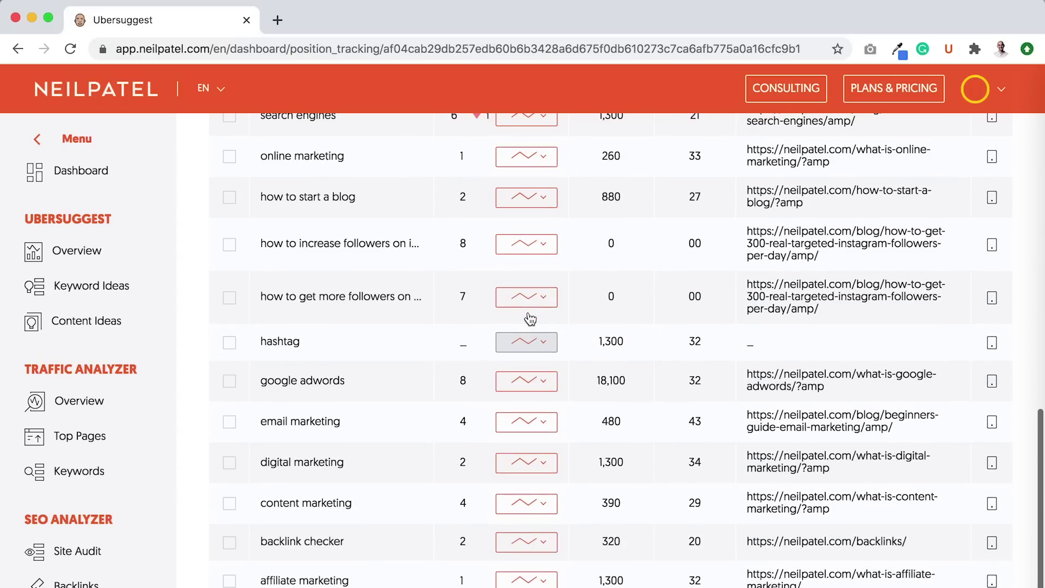
scroll(529, 316, up, 1)
scroll(529, 317, up, 5)
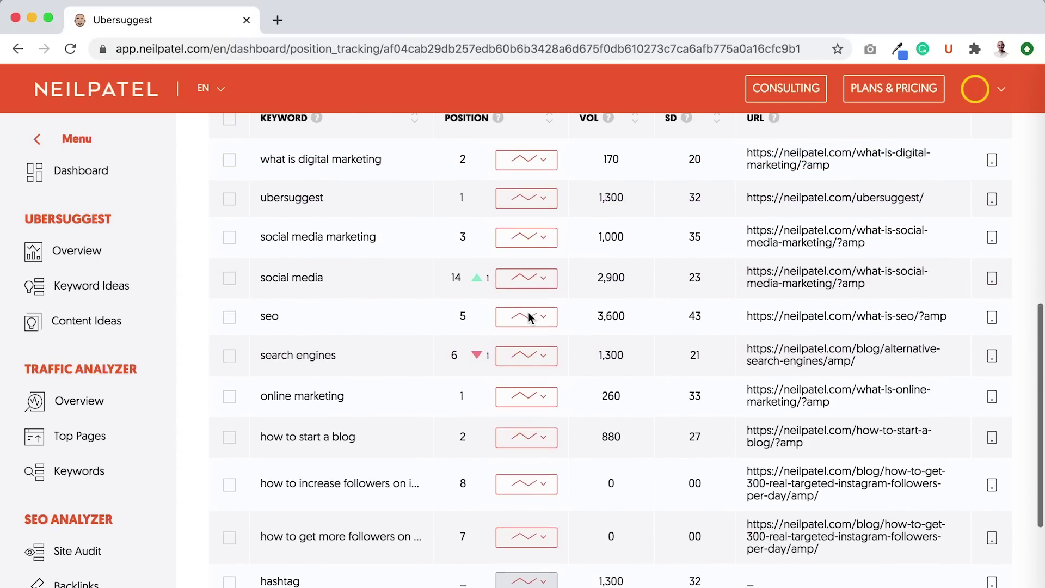
scroll(529, 318, up, 2)
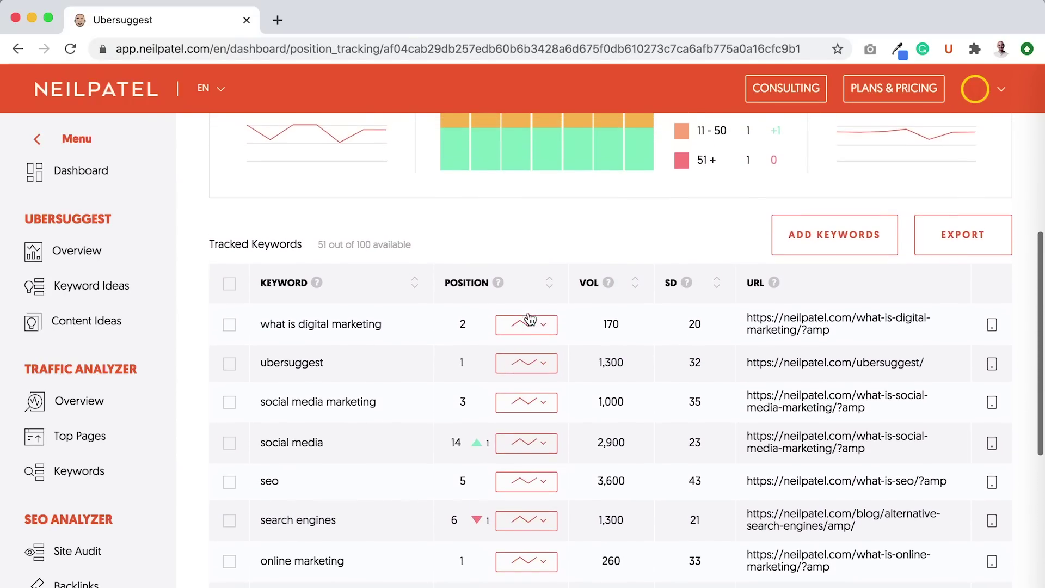
scroll(529, 324, up, 1)
scroll(530, 325, up, 4)
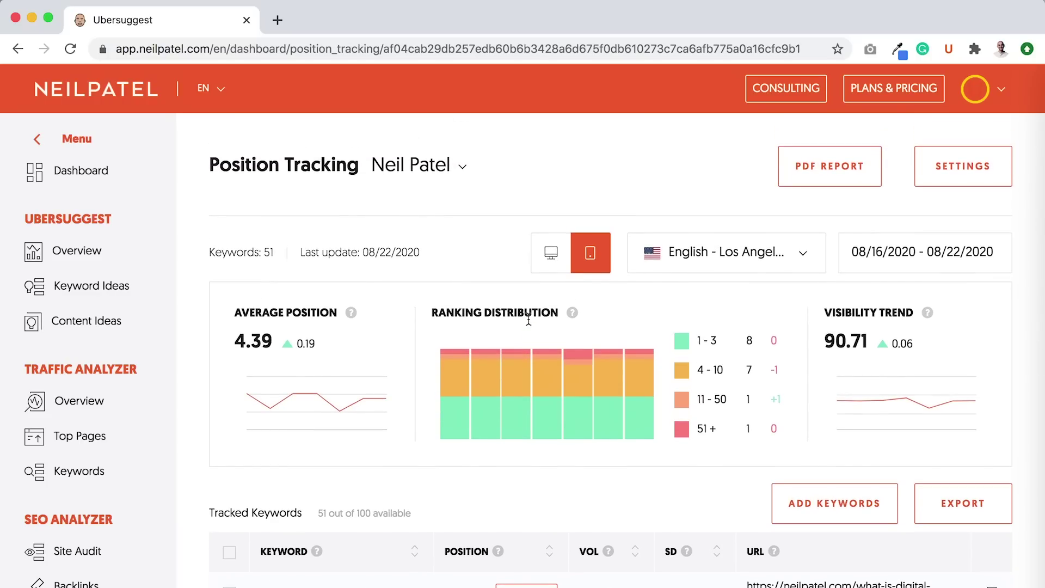
Show desktop results for Los Angeles (average position 4.71, visibility 90.45) and scan the table
click(546, 246)
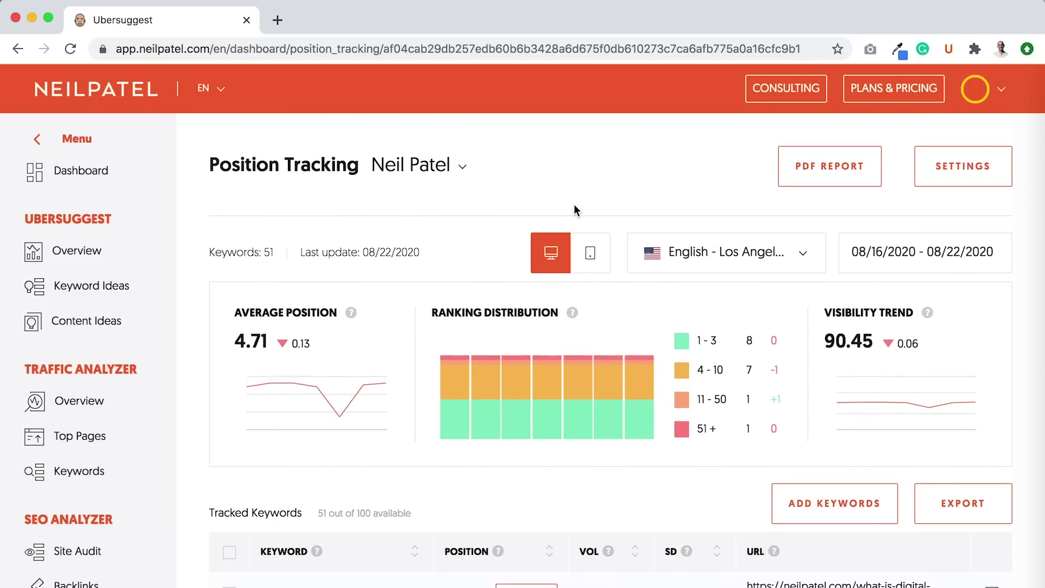
scroll(578, 204, down, 1)
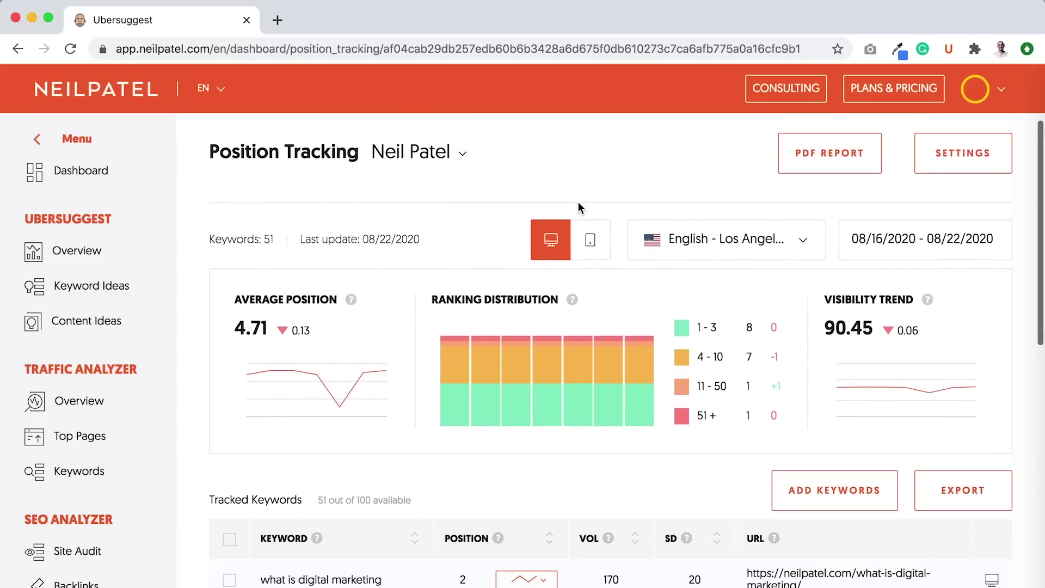
scroll(578, 206, down, 7)
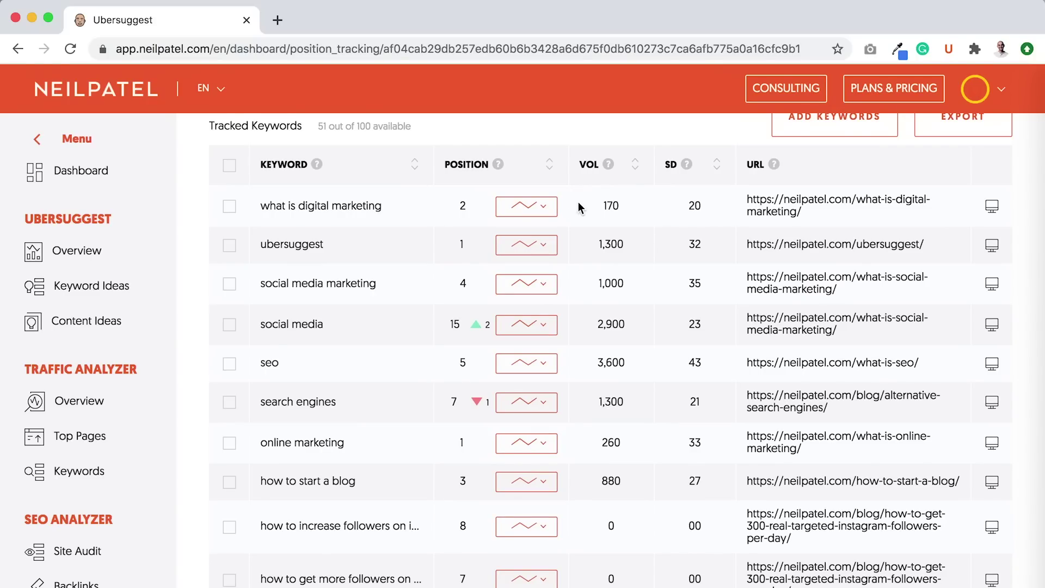
scroll(580, 207, down, 2)
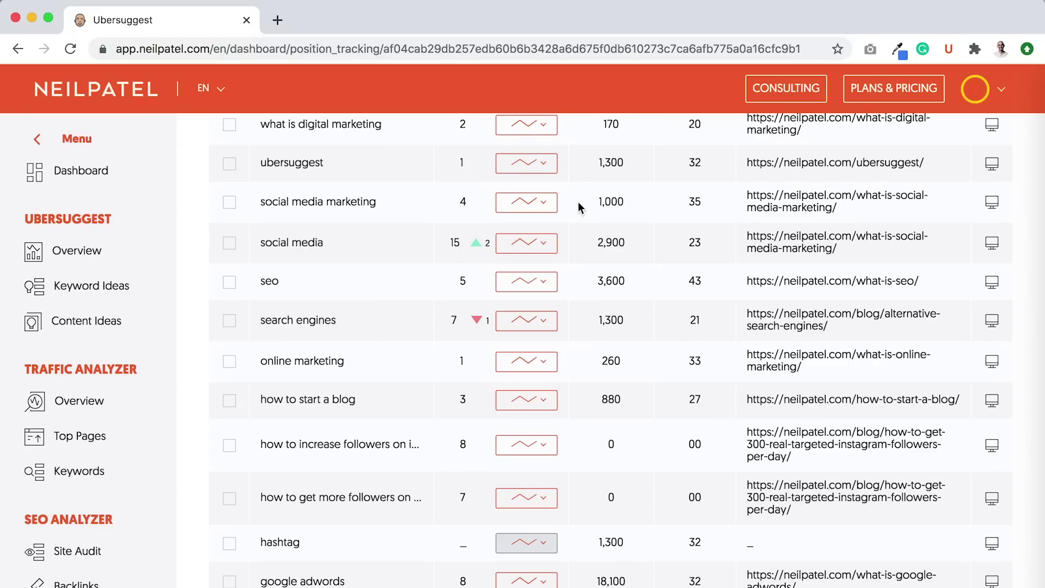
scroll(579, 206, up, 10)
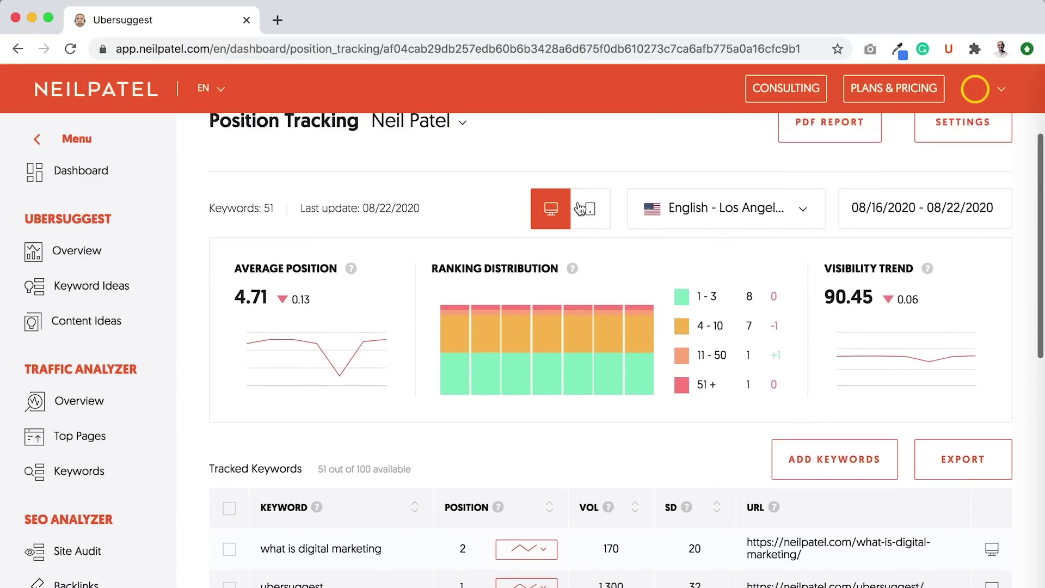
Switch desktop rankings to United States and find the digital marketing row (rank 3, 60,500 searches)
click(696, 240)
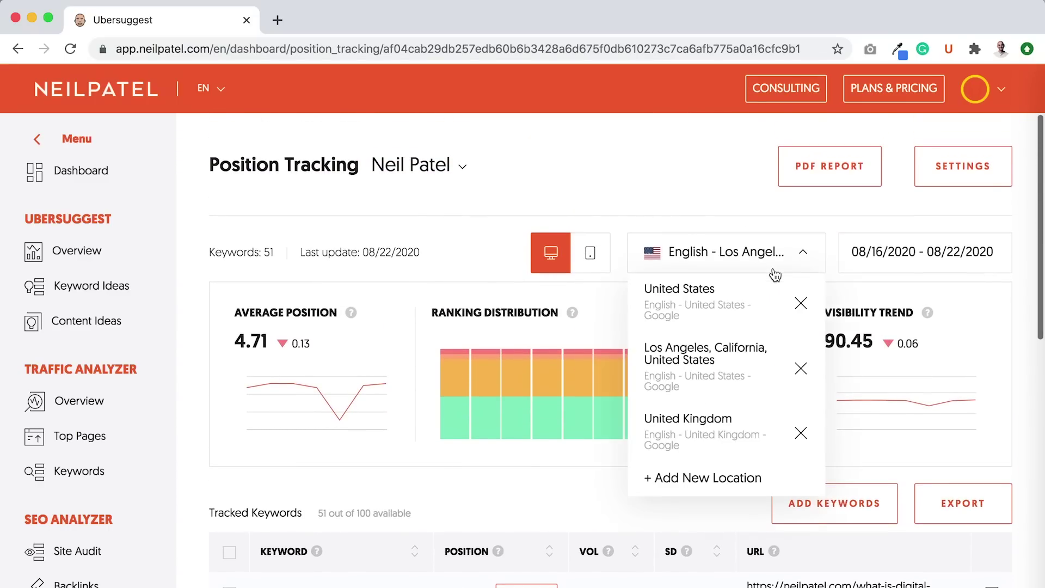
click(740, 303)
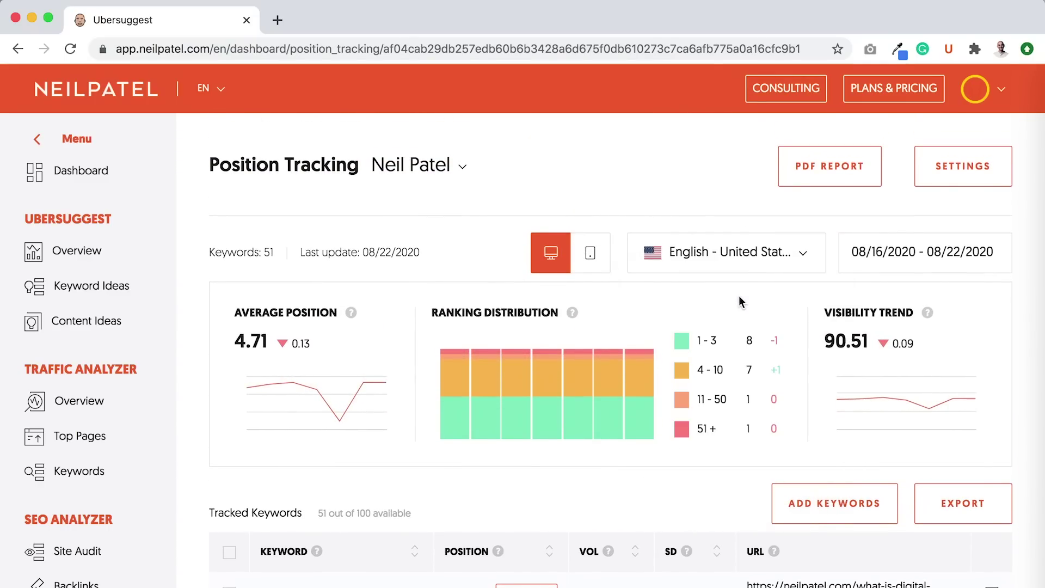
scroll(739, 296, down, 8)
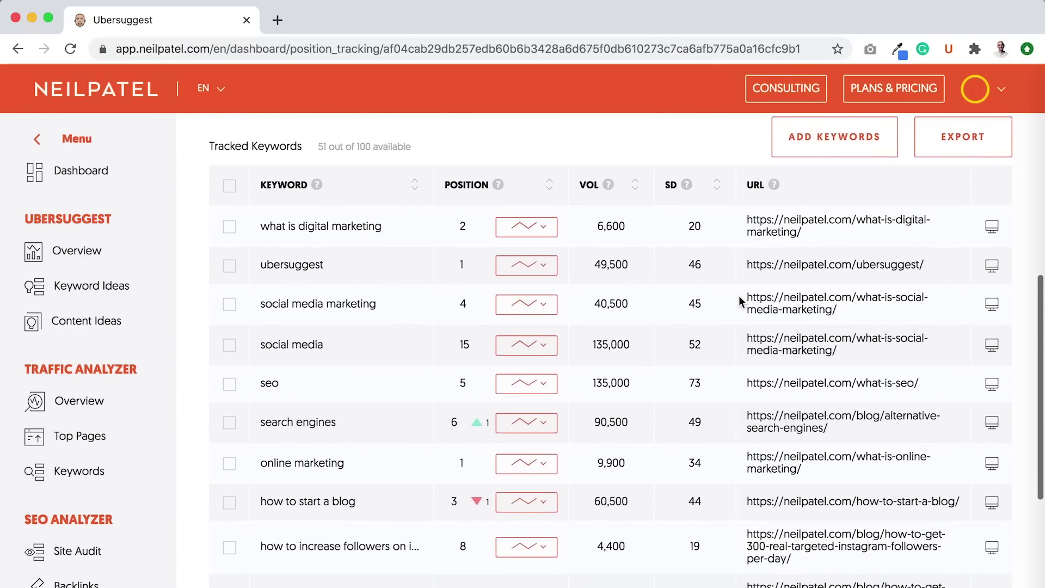
scroll(335, 211, down, 3)
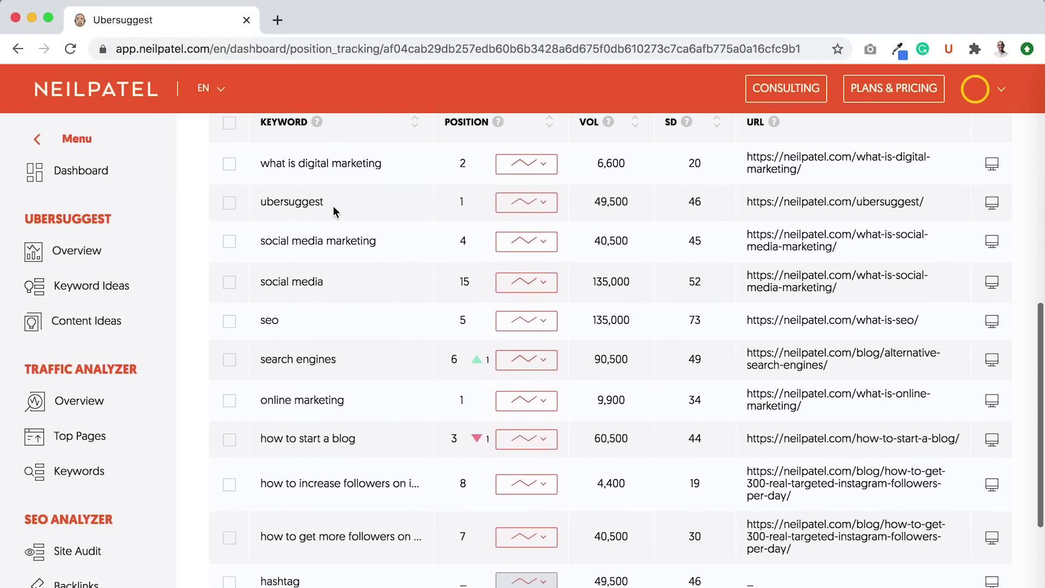
scroll(334, 211, down, 2)
scroll(361, 416, down, 2)
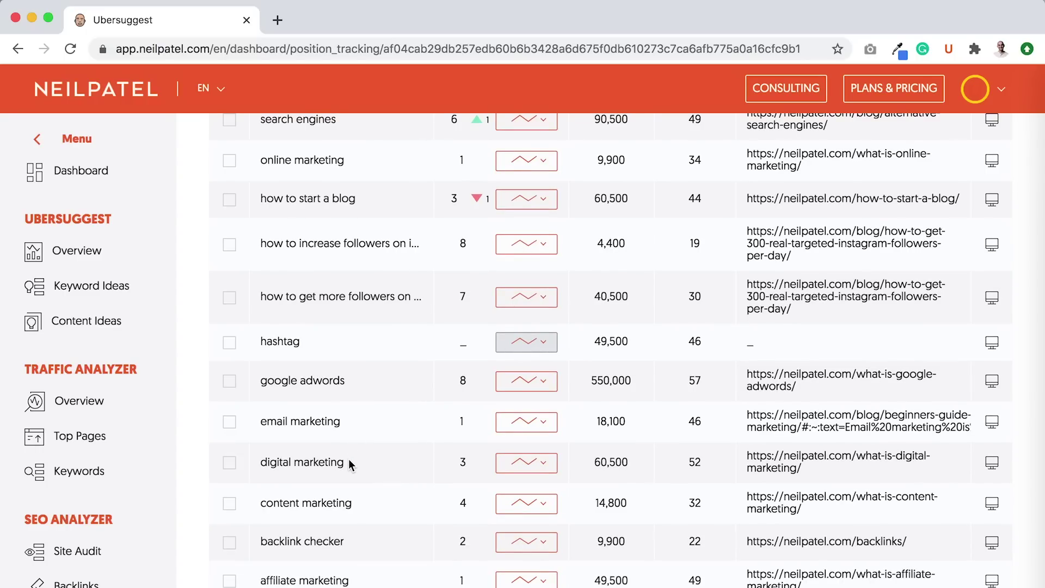
triple_click(820, 461)
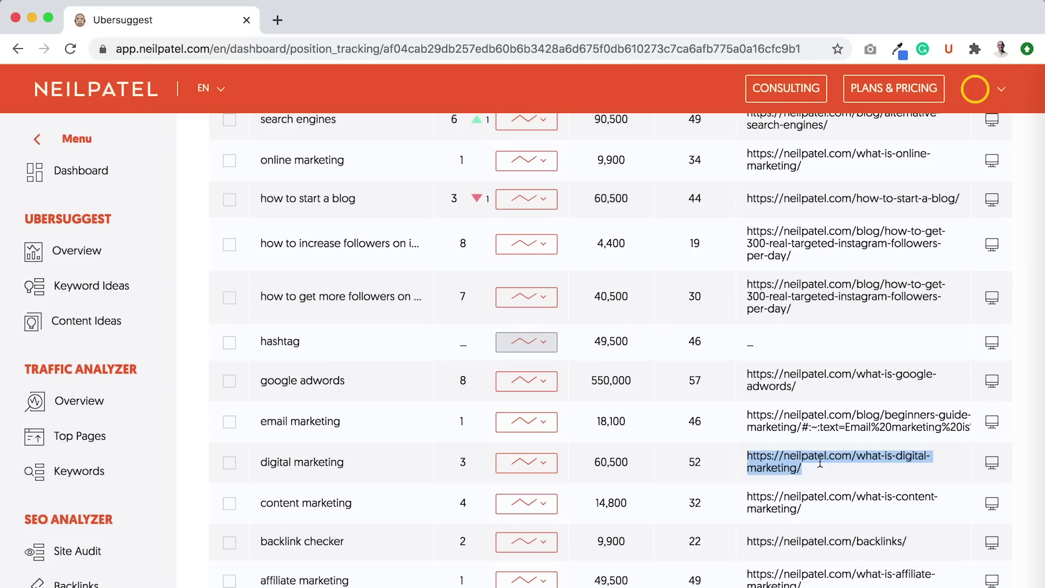
Copy the row's URL and load neilpatel.com/what-is-digital-marketing/ in a new tab
triple_click(804, 462)
key(ctrl+c)
key(ctrl+t)
key(ctrl+v)
key(Return)
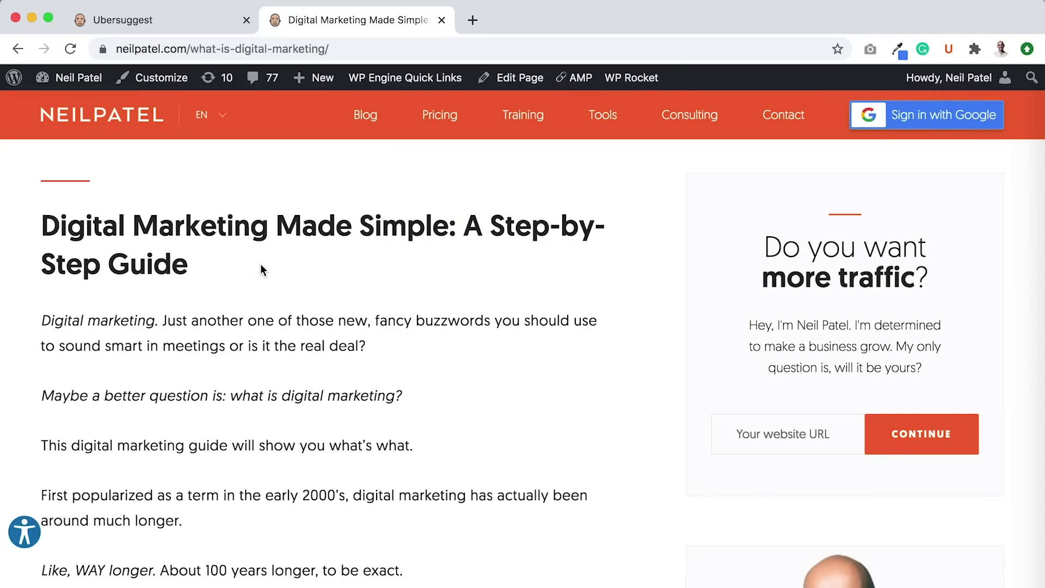
Skim down through the Digital Marketing Made Simple article
scroll(261, 267, down, 20)
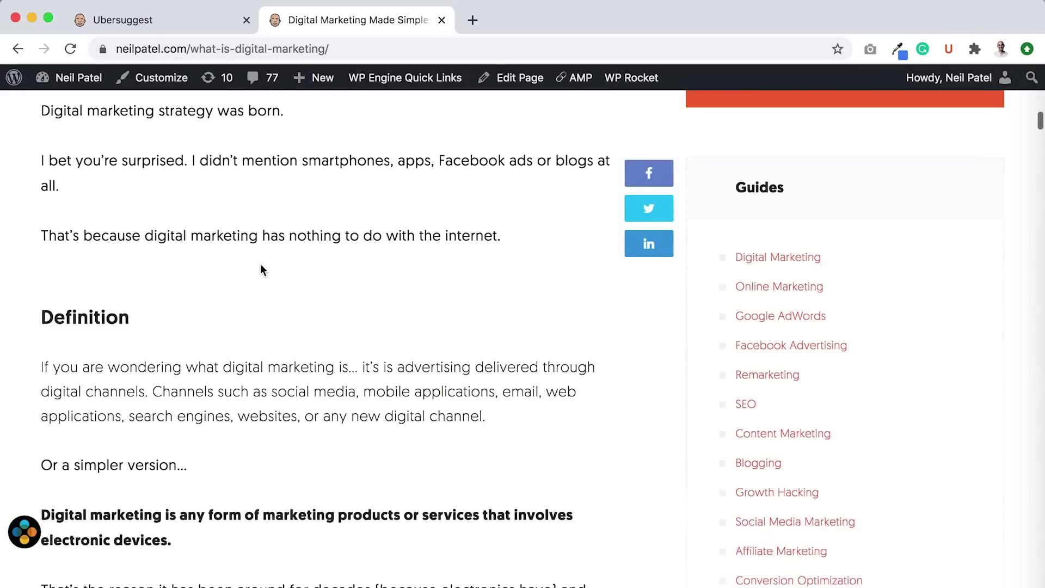
scroll(260, 264, up, 10)
scroll(260, 263, down, 4)
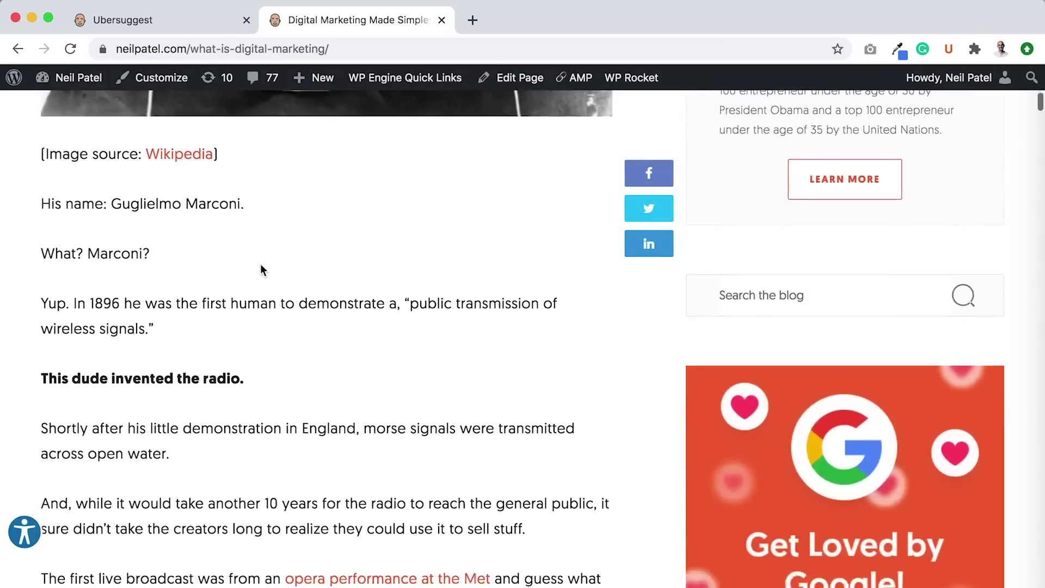
scroll(261, 265, down, 20)
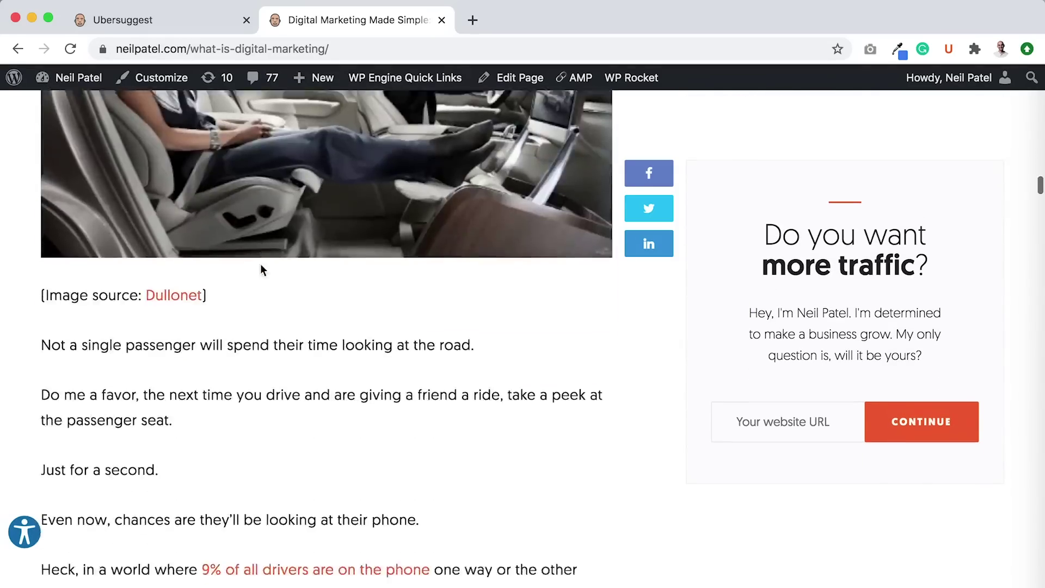
scroll(260, 269, down, 15)
scroll(260, 269, up, 5)
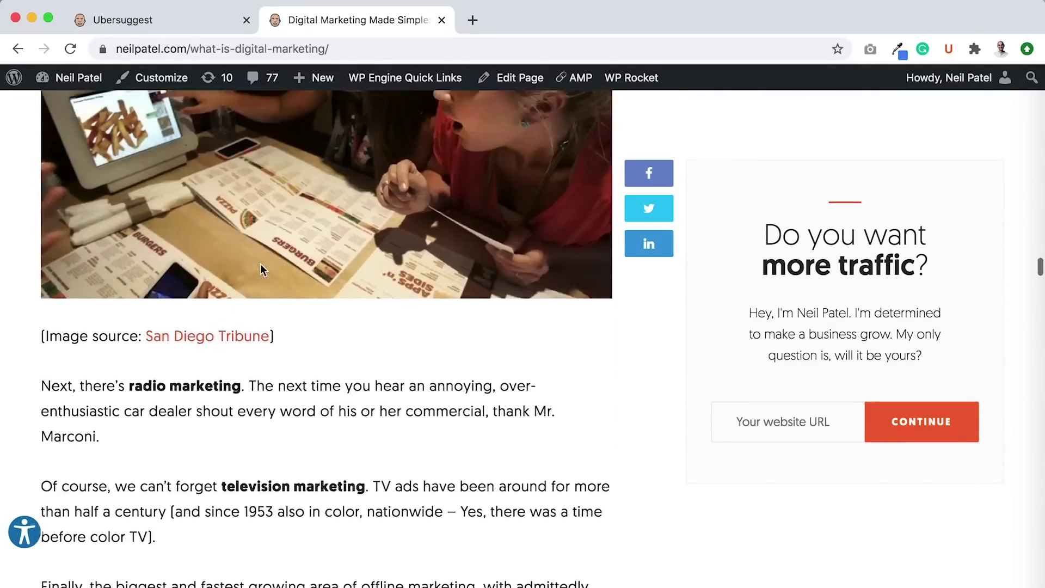
scroll(260, 269, up, 15)
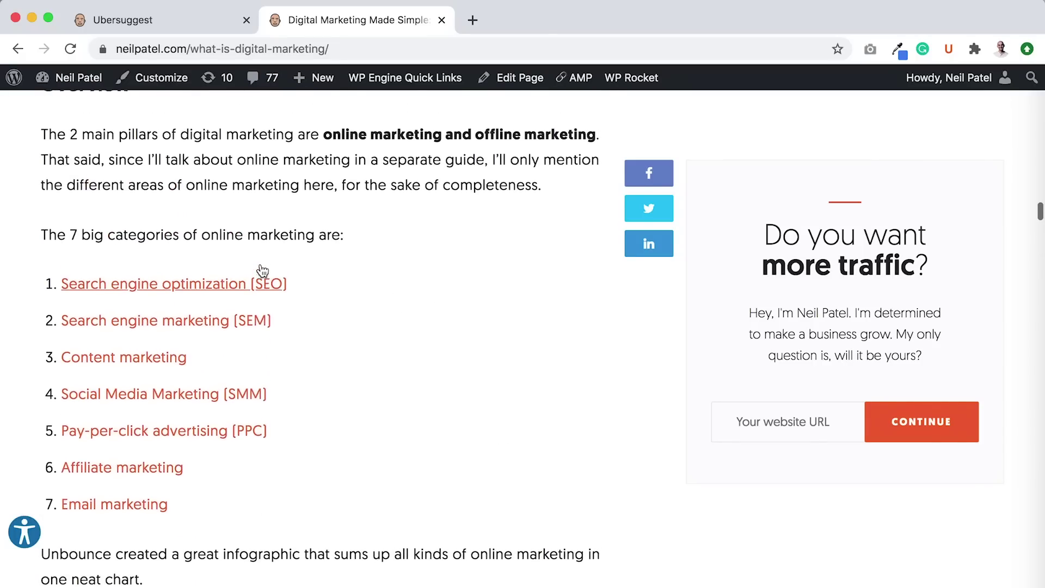
scroll(262, 271, down, 20)
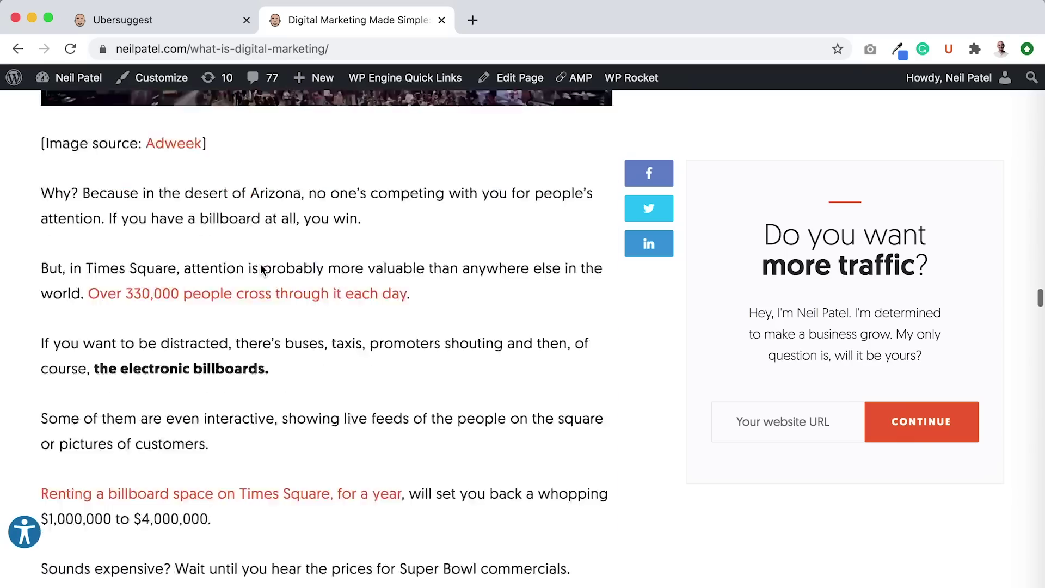
scroll(261, 265, down, 20)
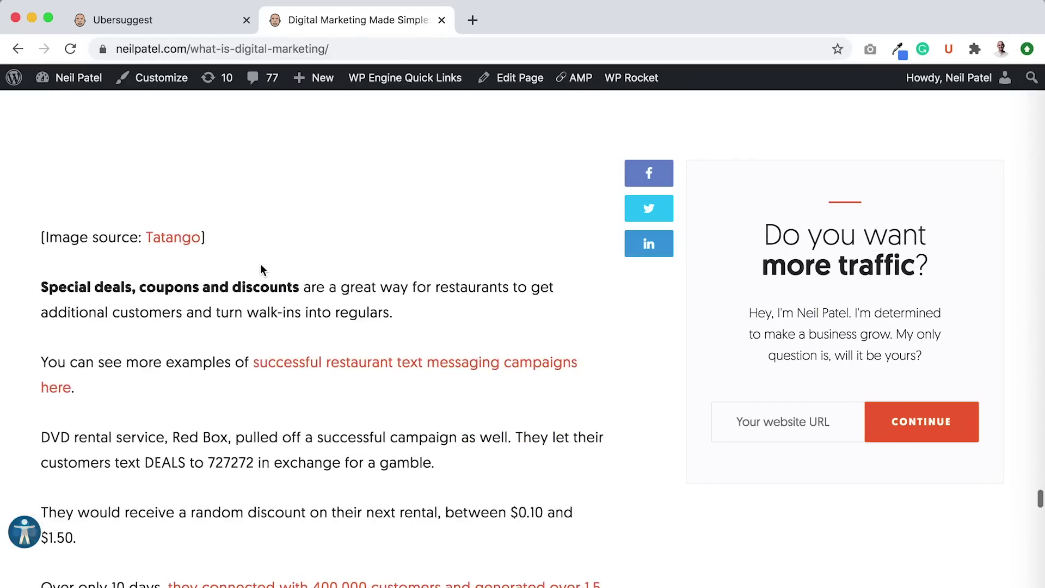
scroll(262, 266, down, 20)
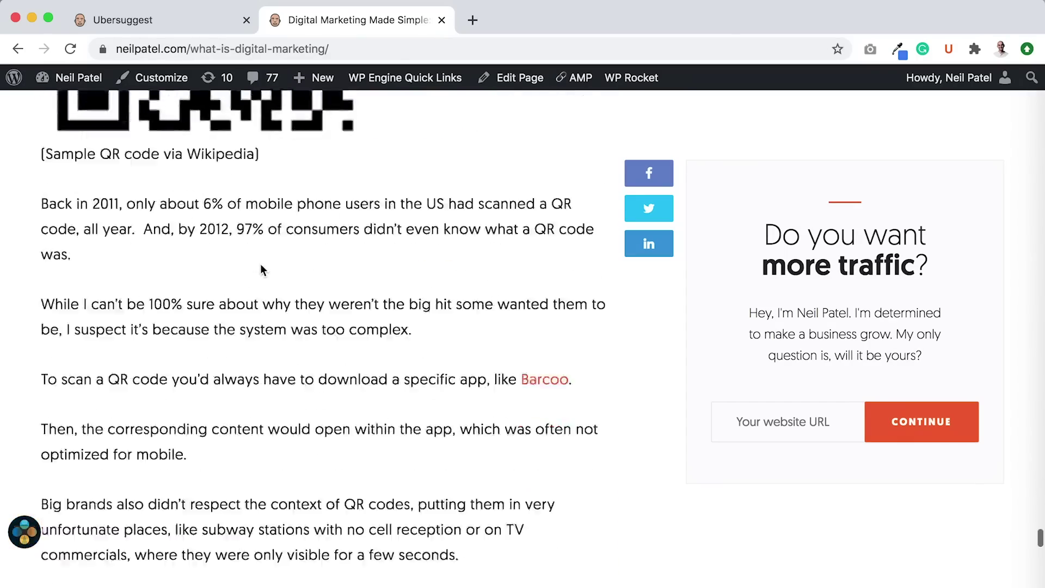
scroll(261, 268, down, 20)
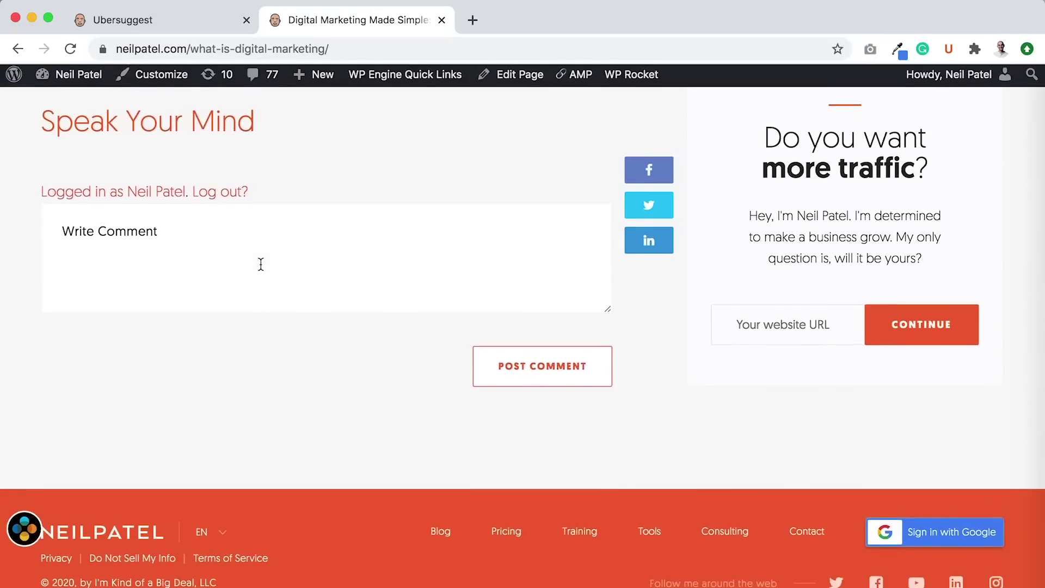
scroll(260, 268, up, 12)
scroll(260, 264, down, 8)
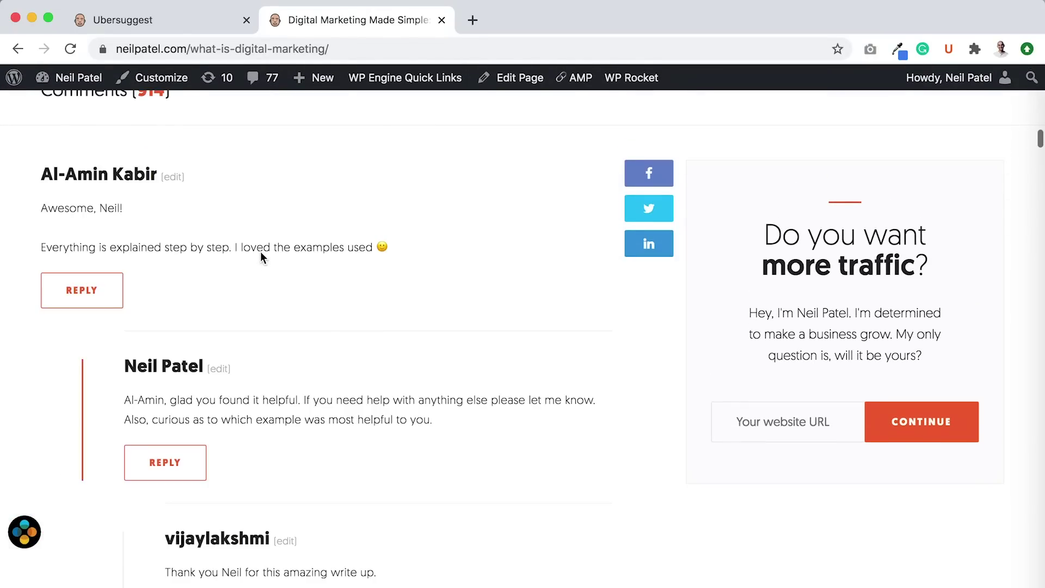
Scroll back up to the article's title and return to the Ubersuggest tab
scroll(259, 256, up, 3)
scroll(258, 264, up, 20)
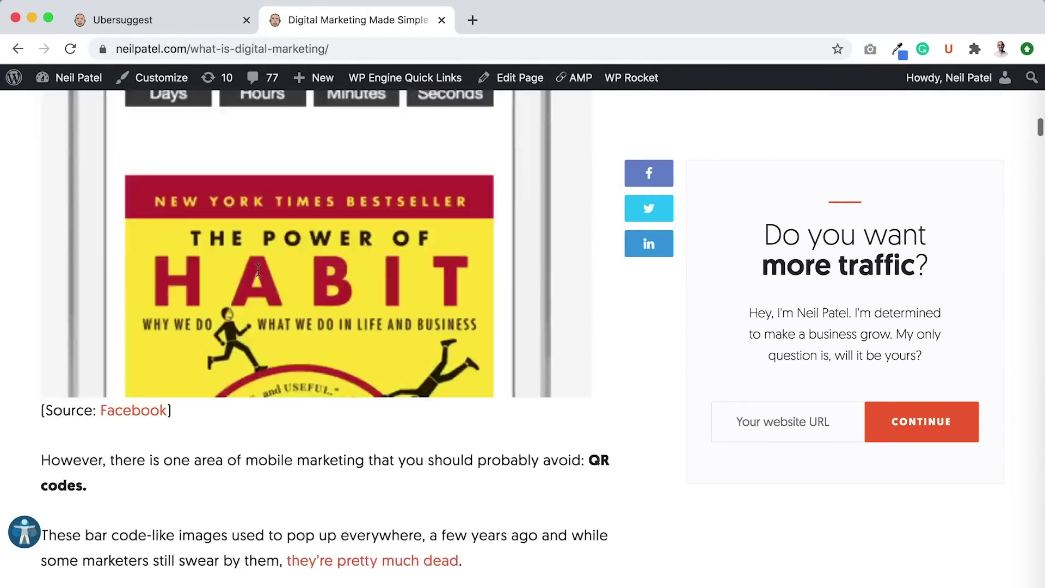
scroll(255, 293, up, 20)
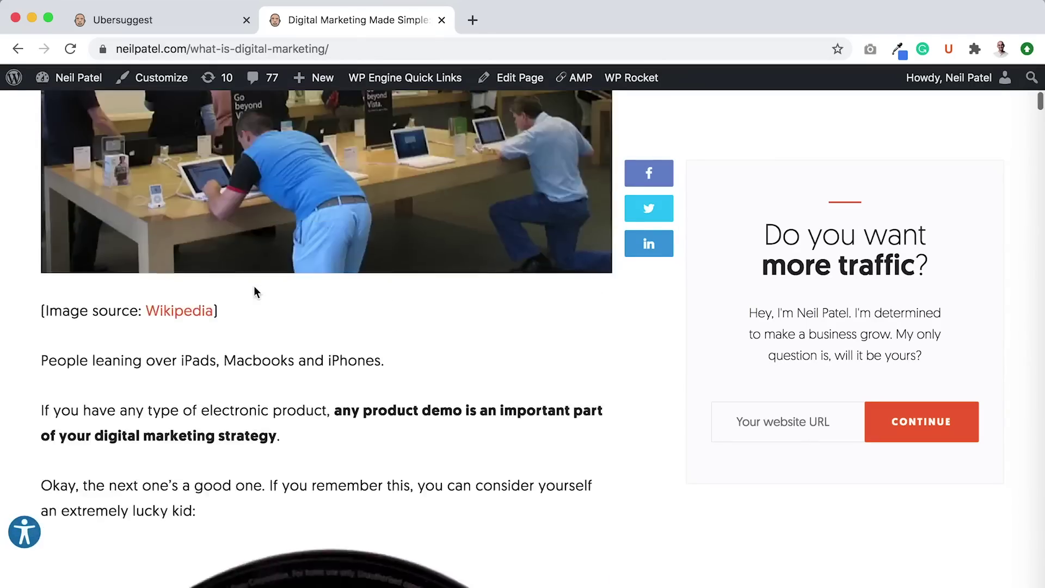
scroll(256, 292, up, 20)
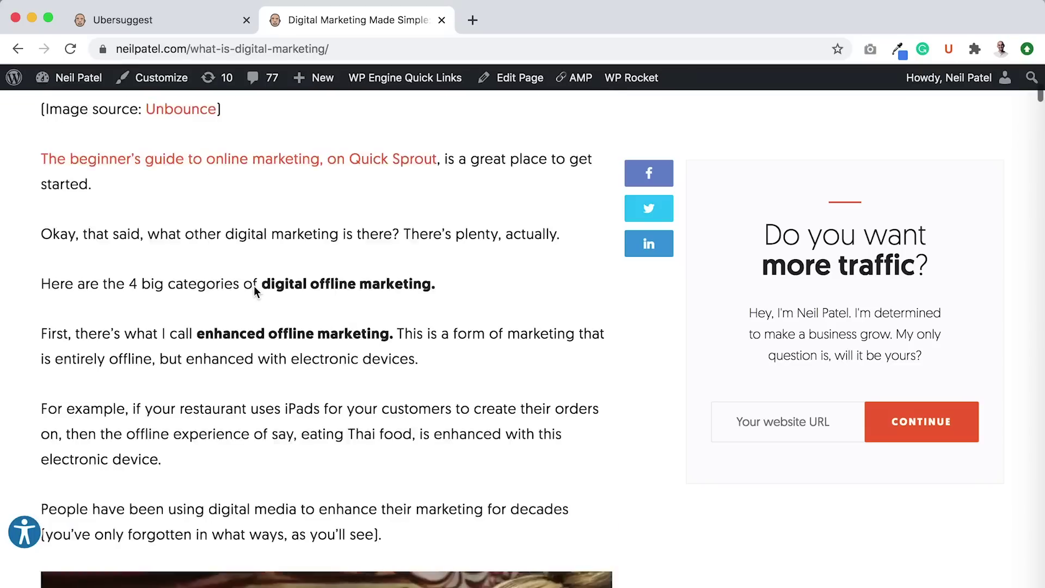
scroll(256, 293, up, 20)
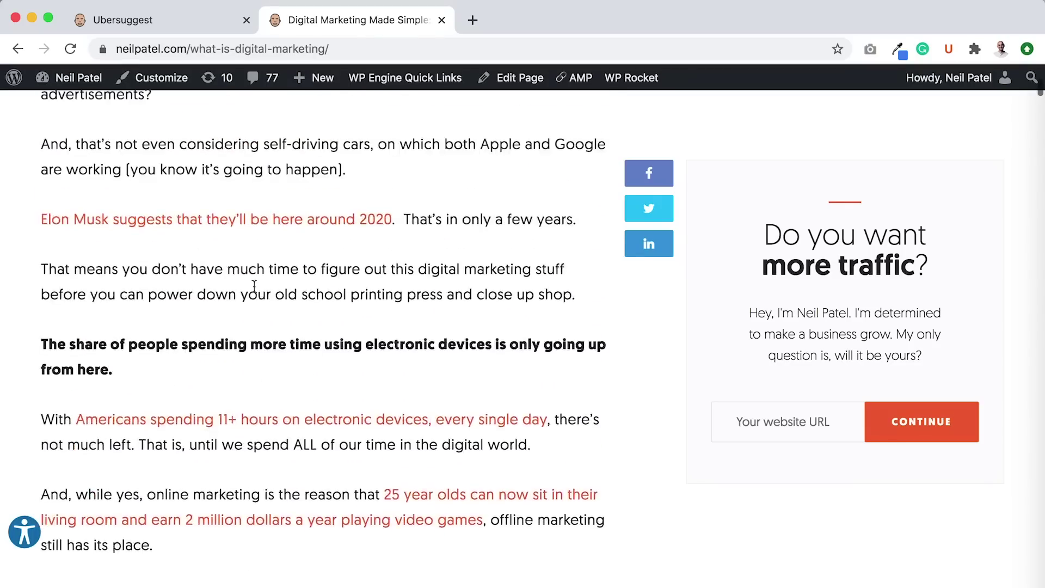
scroll(255, 292, up, 20)
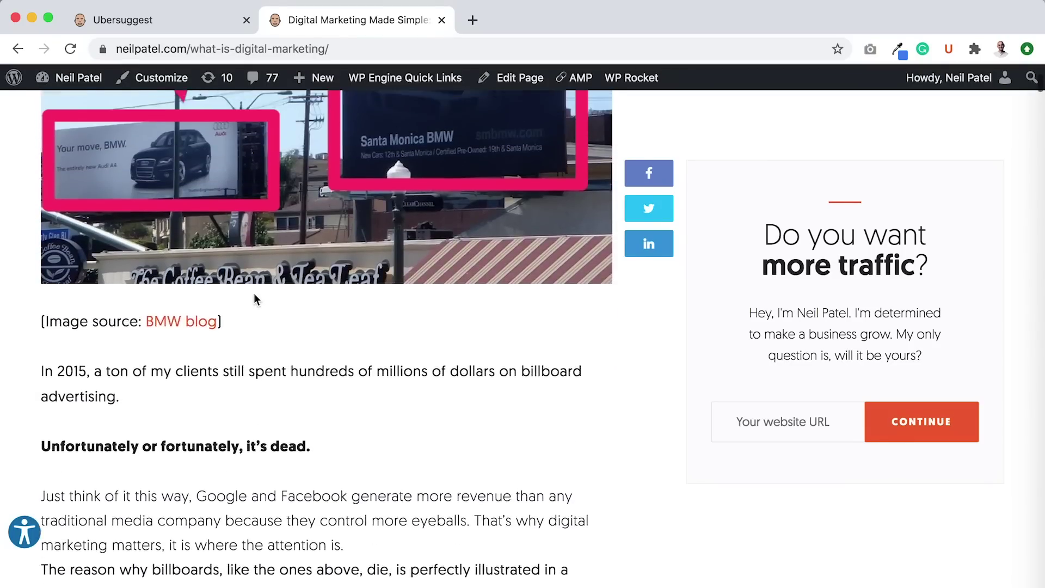
scroll(254, 294, up, 15)
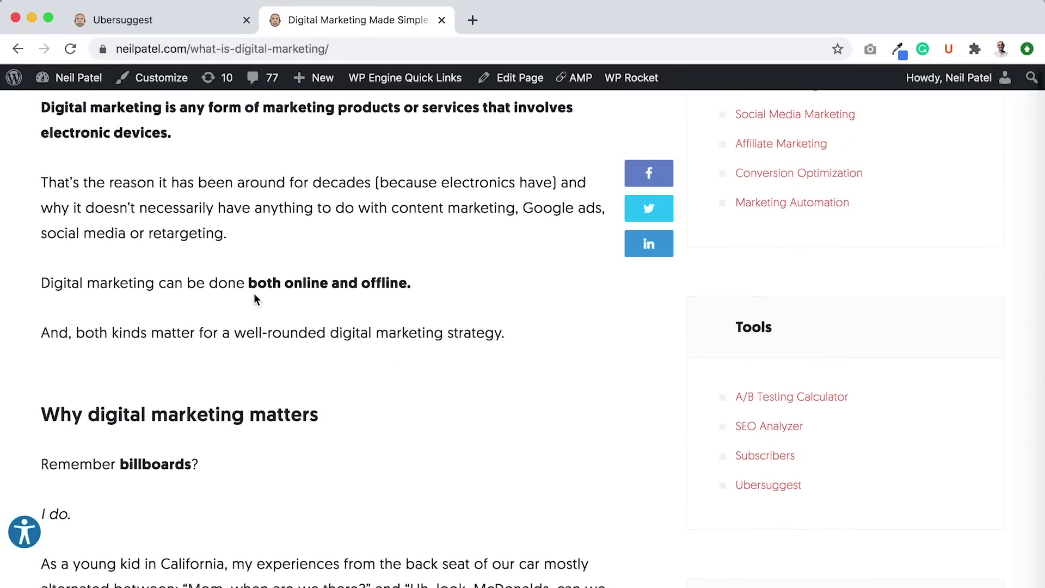
scroll(255, 298, up, 3)
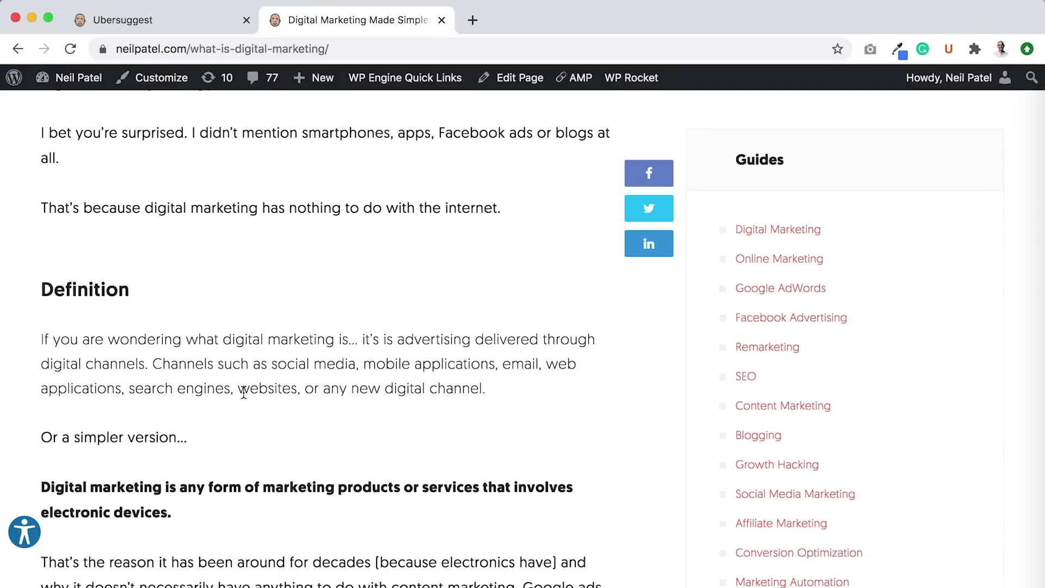
scroll(244, 389, up, 9)
scroll(245, 392, up, 20)
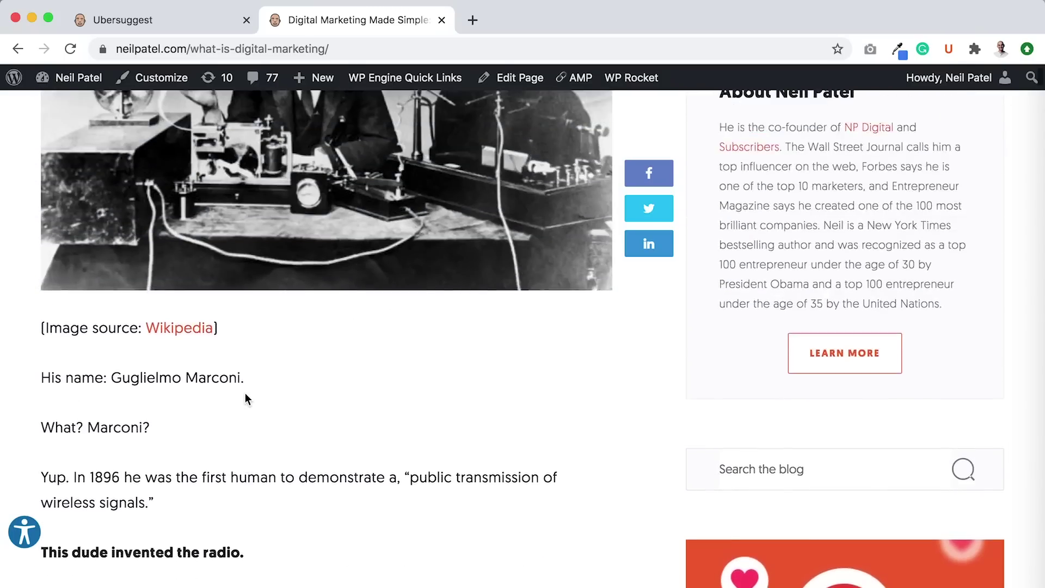
scroll(245, 394, up, 8)
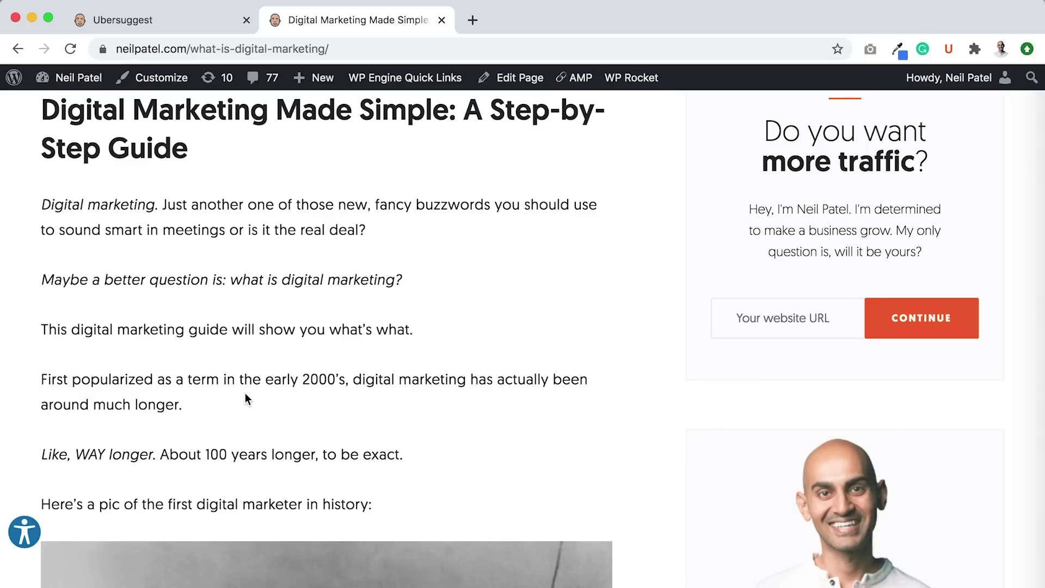
scroll(273, 208, up, 2)
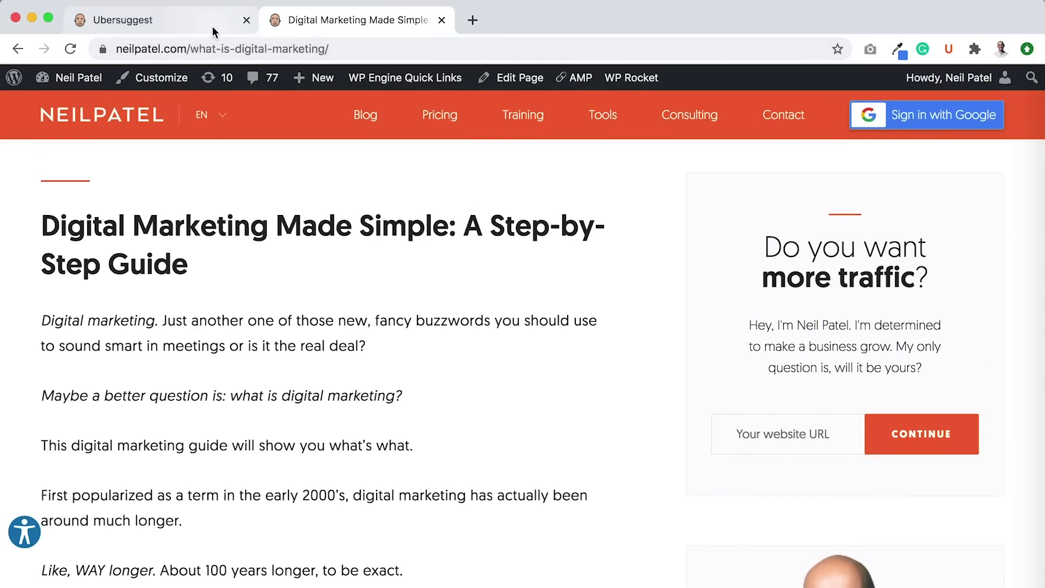
click(212, 26)
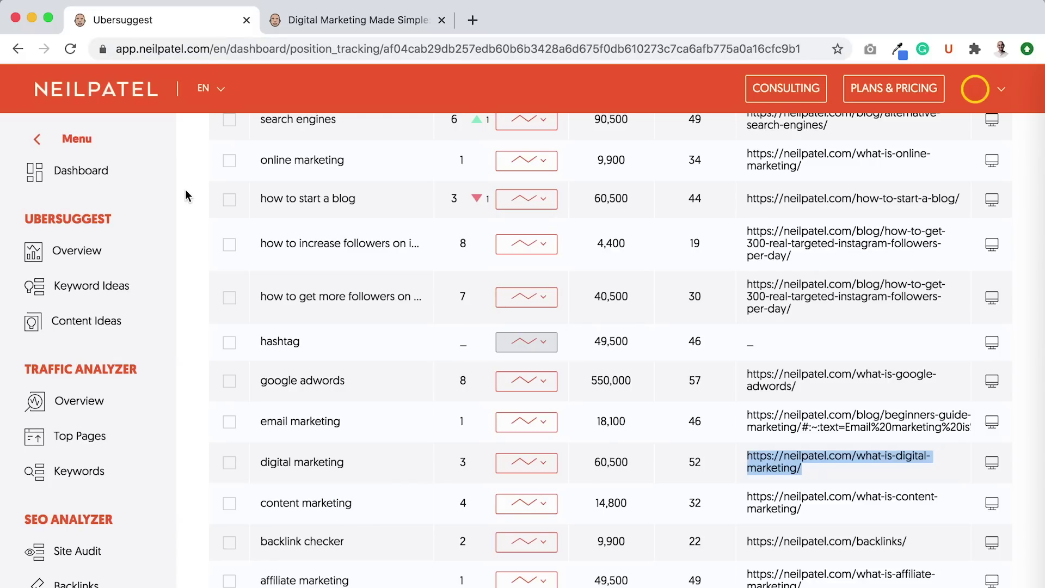
Search the keyword overview for 'digital marketing' (60,500 searches, $12.33 CPC)
scroll(186, 196, up, 5)
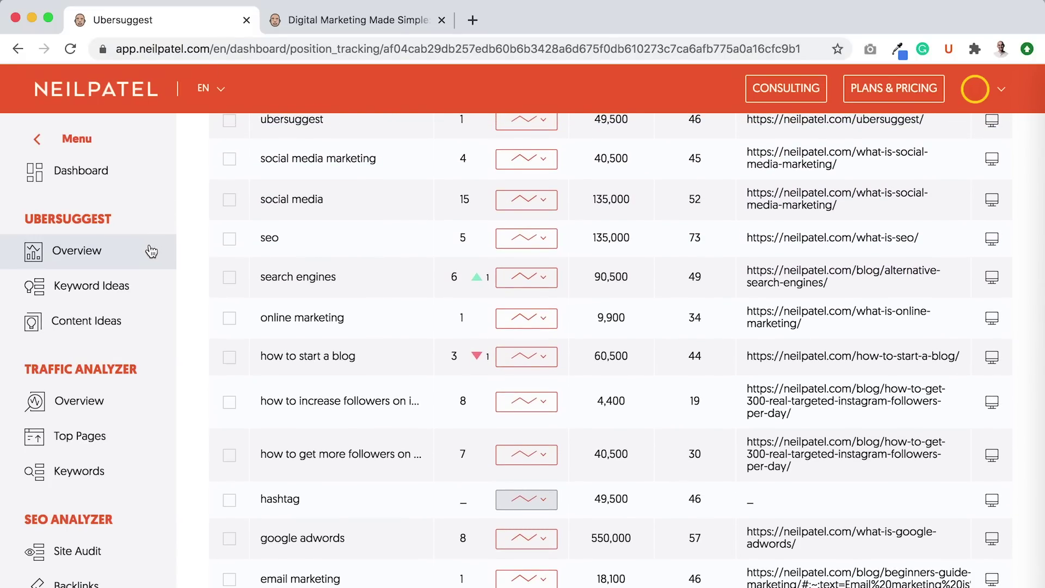
click(144, 250)
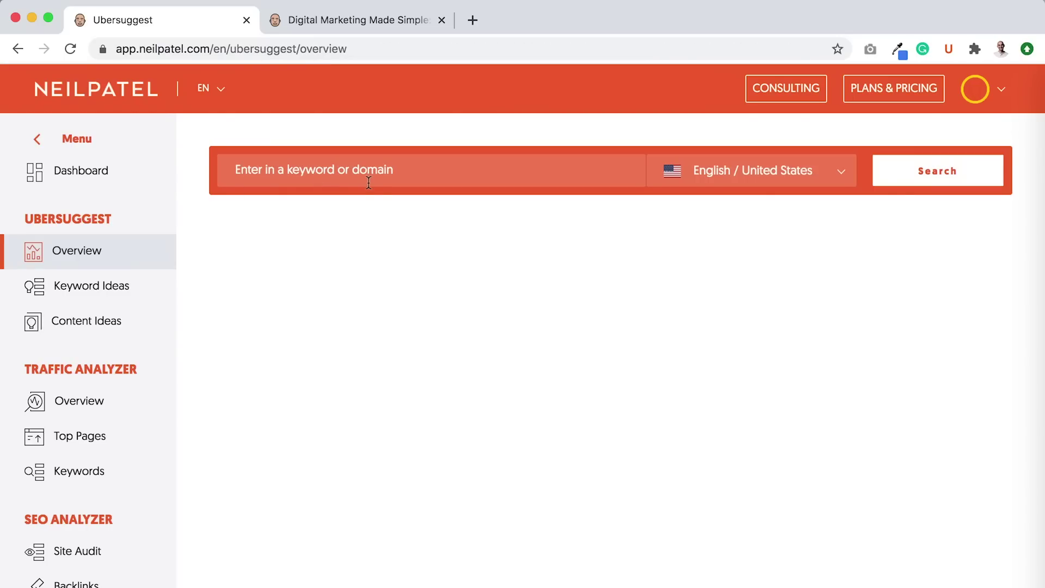
text(digital mar)
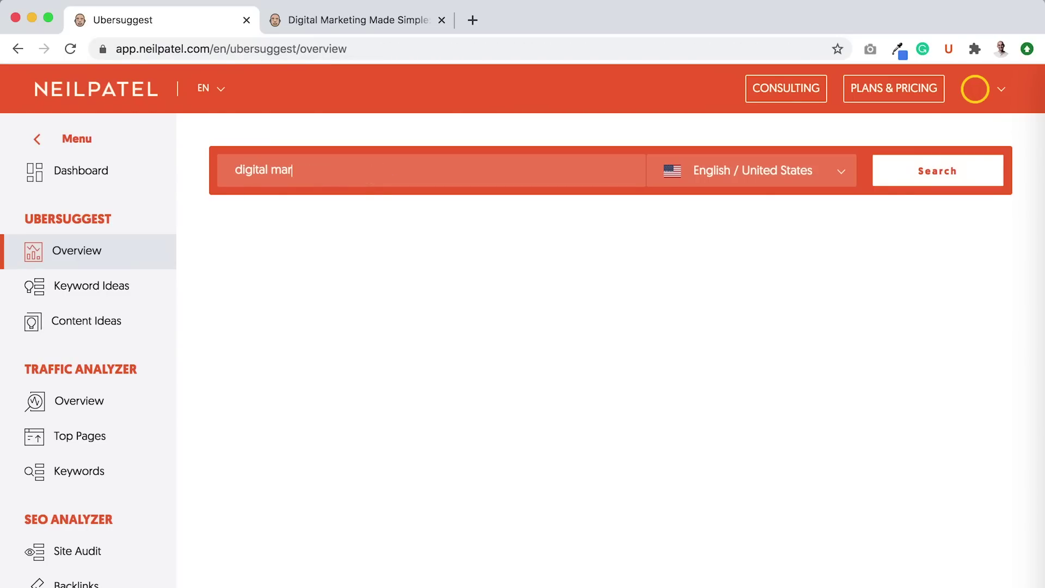
text(keting)
key(Return)
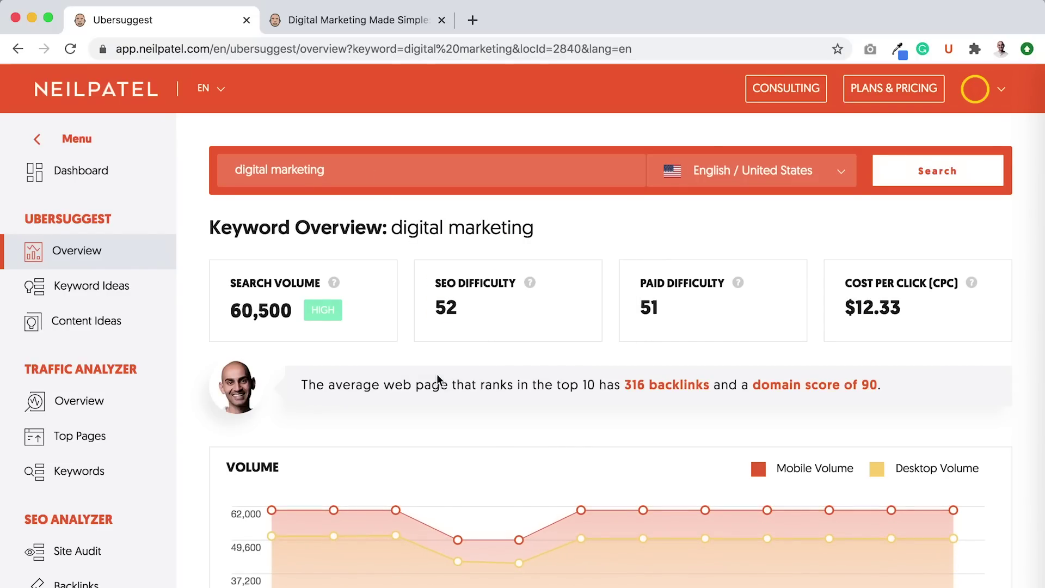
scroll(436, 374, down, 3)
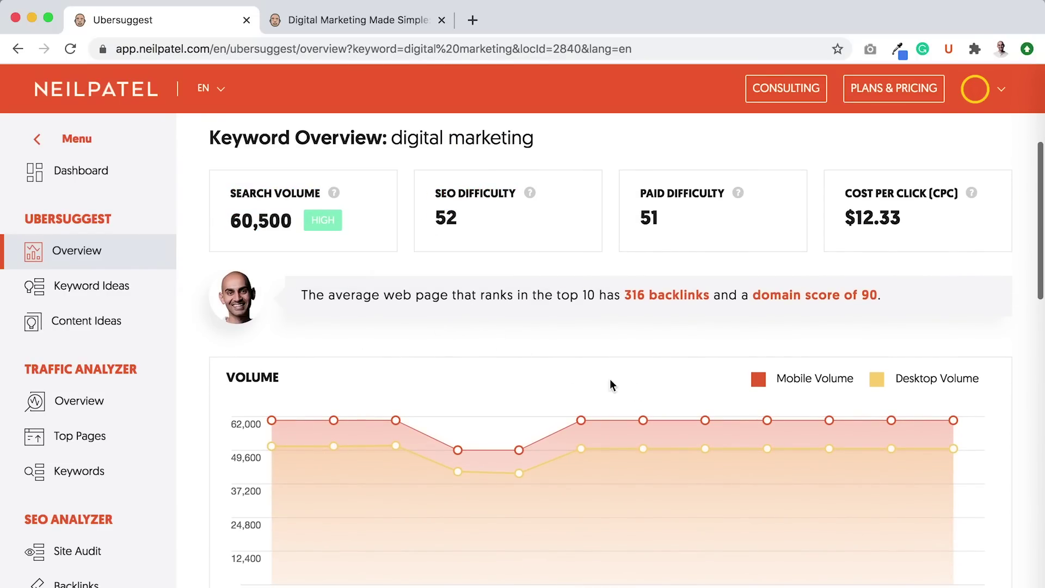
scroll(596, 274, up, 1)
scroll(596, 273, up, 3)
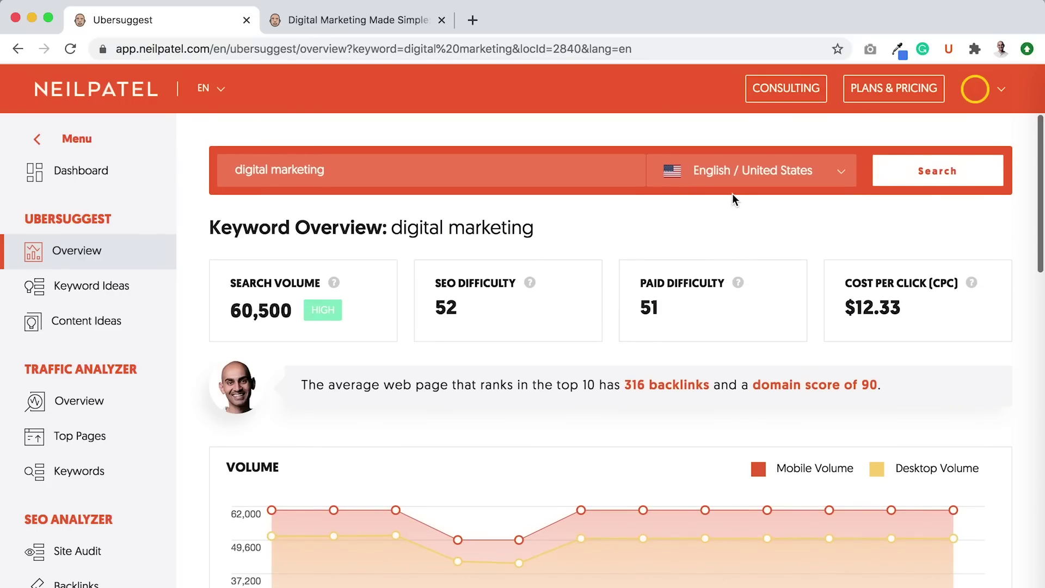
Try Los Angeles as the search location, then clear it and keep United States
click(750, 180)
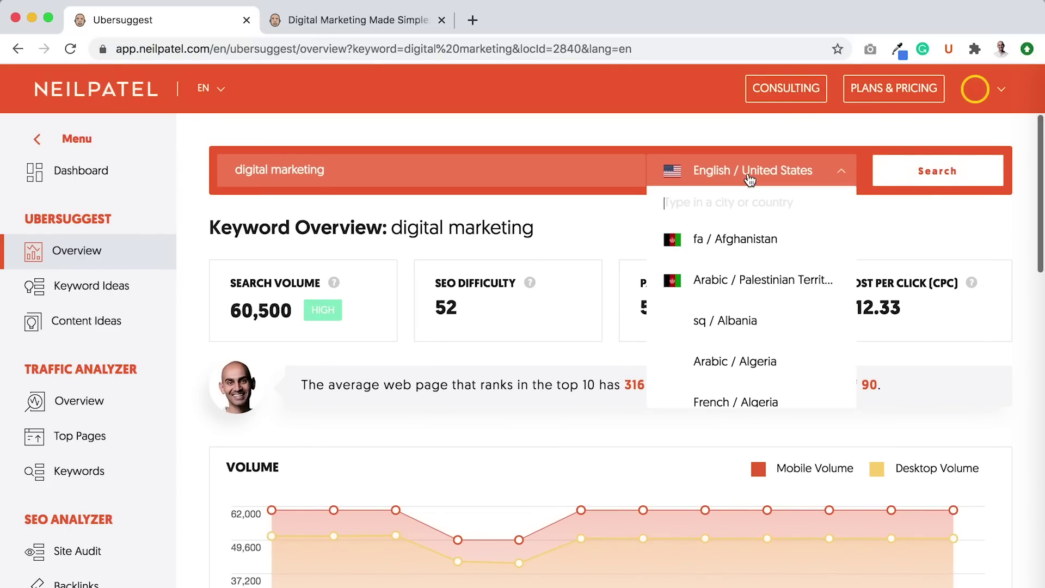
click(759, 205)
text(los angele)
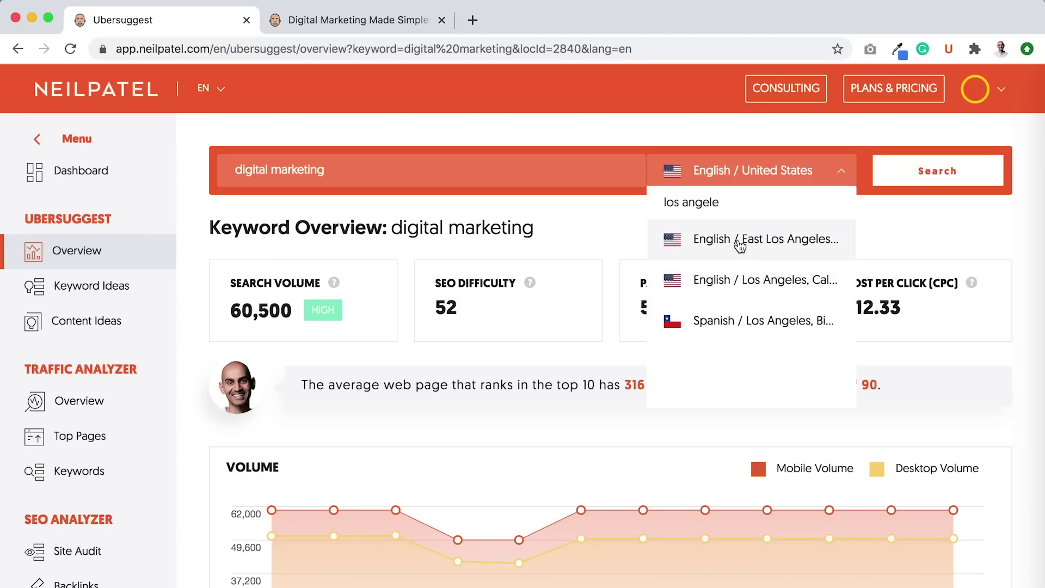
text(s)
drag(723, 203, 663, 202)
key(BackSpace)
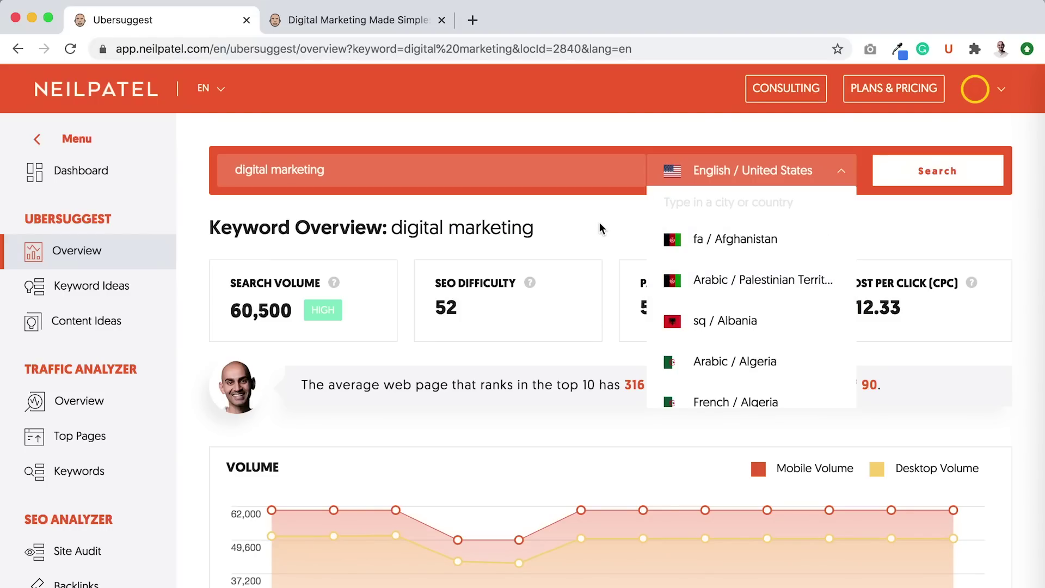
click(600, 227)
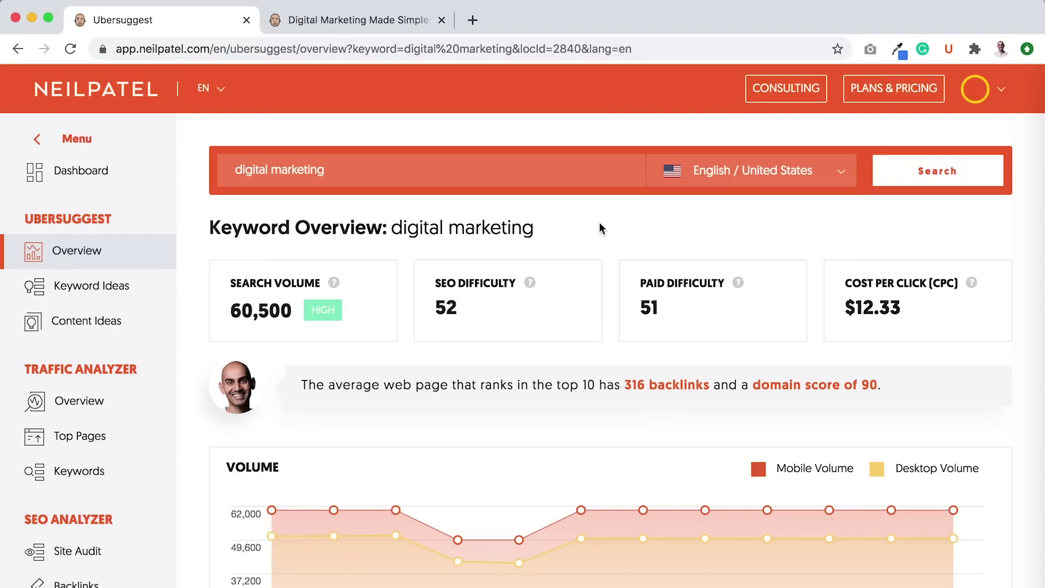
scroll(599, 222, down, 6)
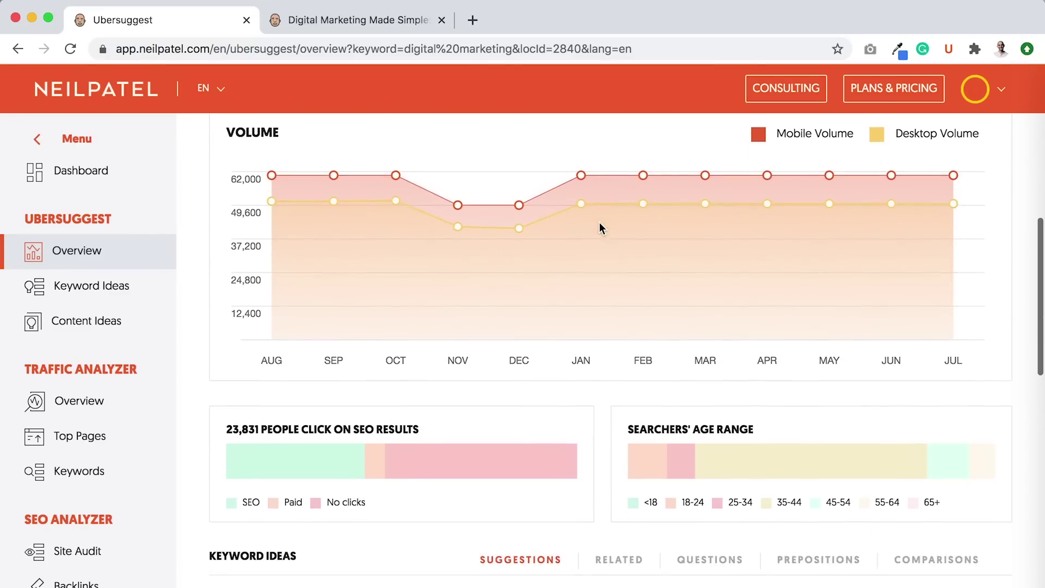
scroll(714, 216, up, 2)
mouse_move(704, 256)
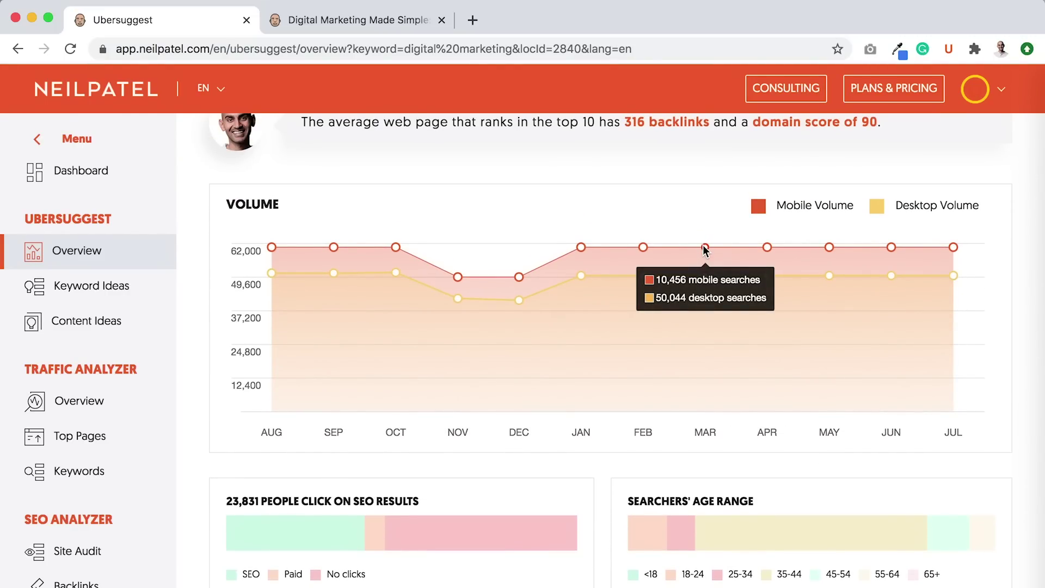
scroll(704, 250, down, 2)
mouse_move(338, 415)
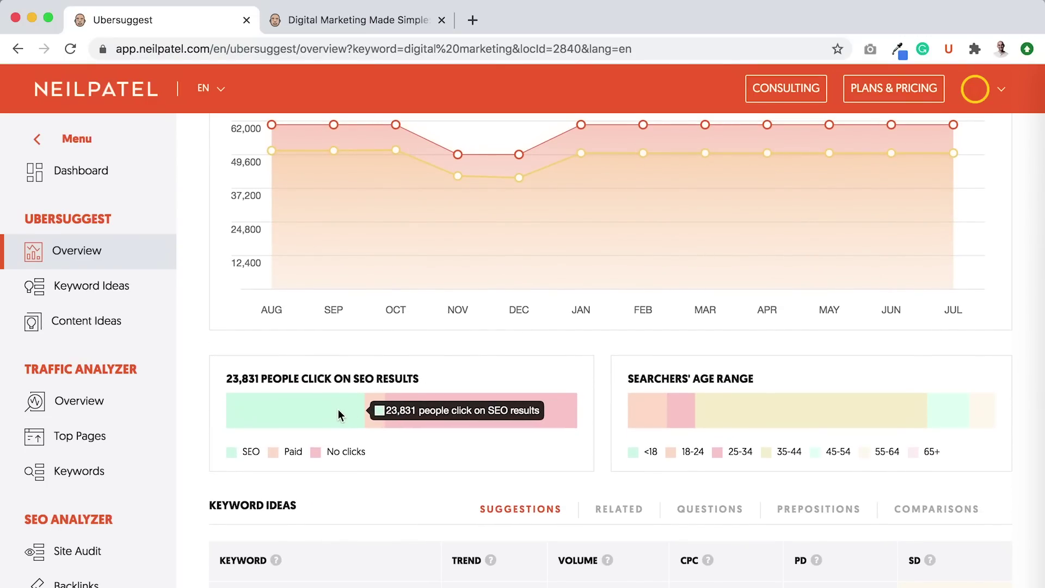
mouse_move(416, 409)
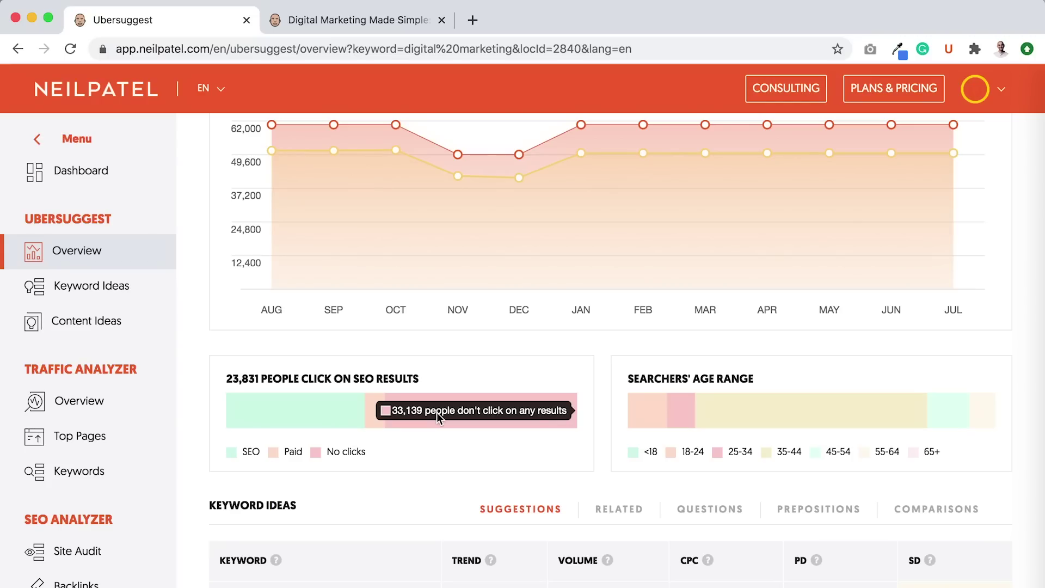
mouse_move(369, 421)
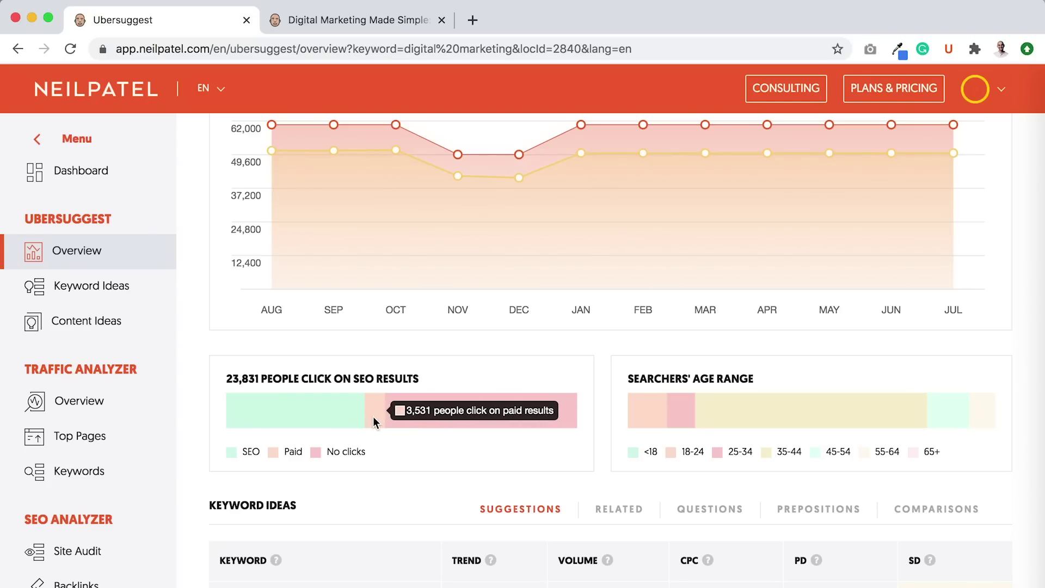
mouse_move(818, 419)
scroll(817, 419, down, 1)
scroll(818, 419, down, 10)
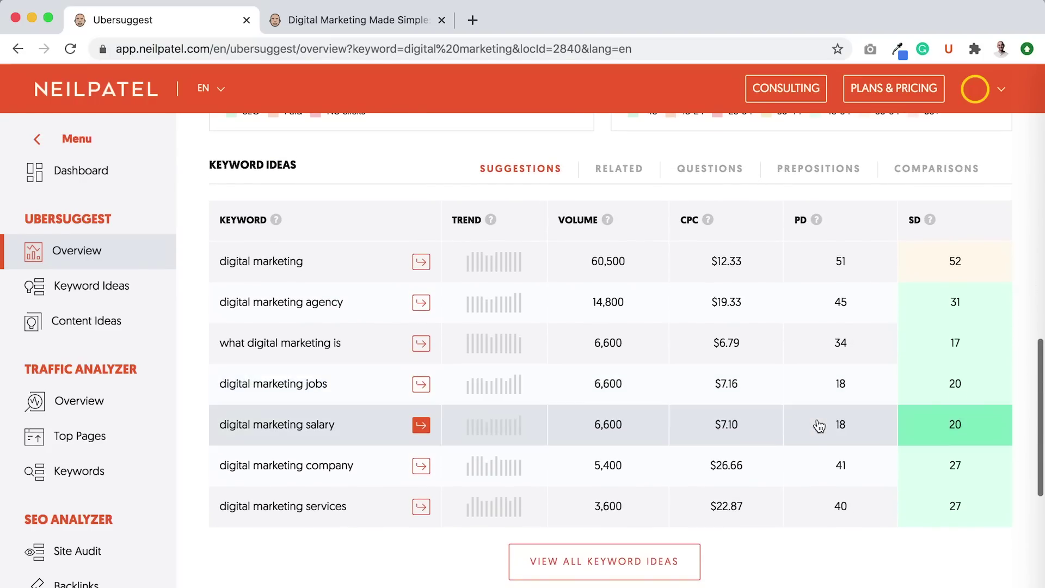
click(603, 171)
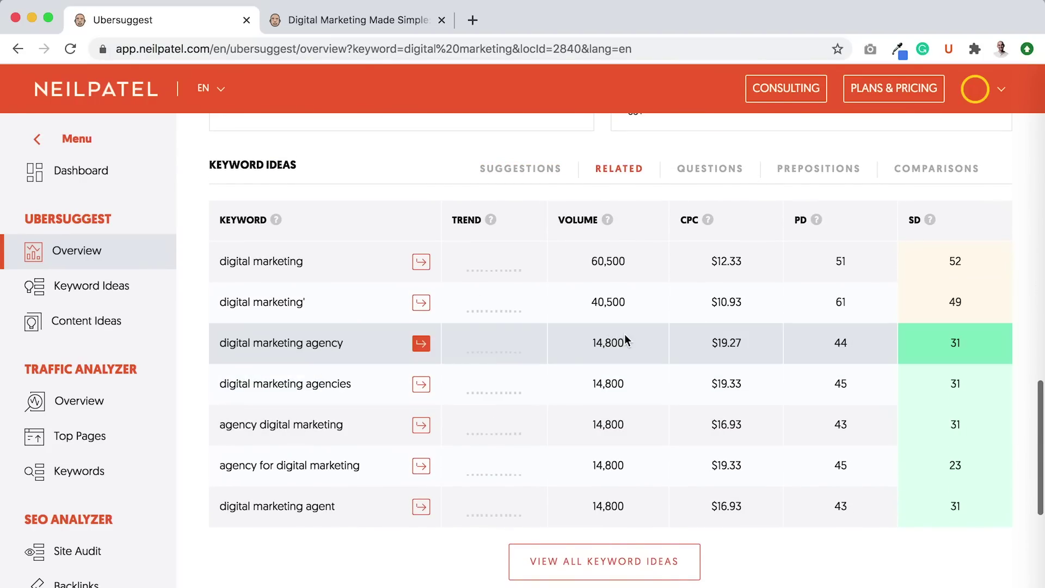
scroll(624, 334, down, 5)
scroll(684, 343, up, 2)
scroll(680, 393, up, 5)
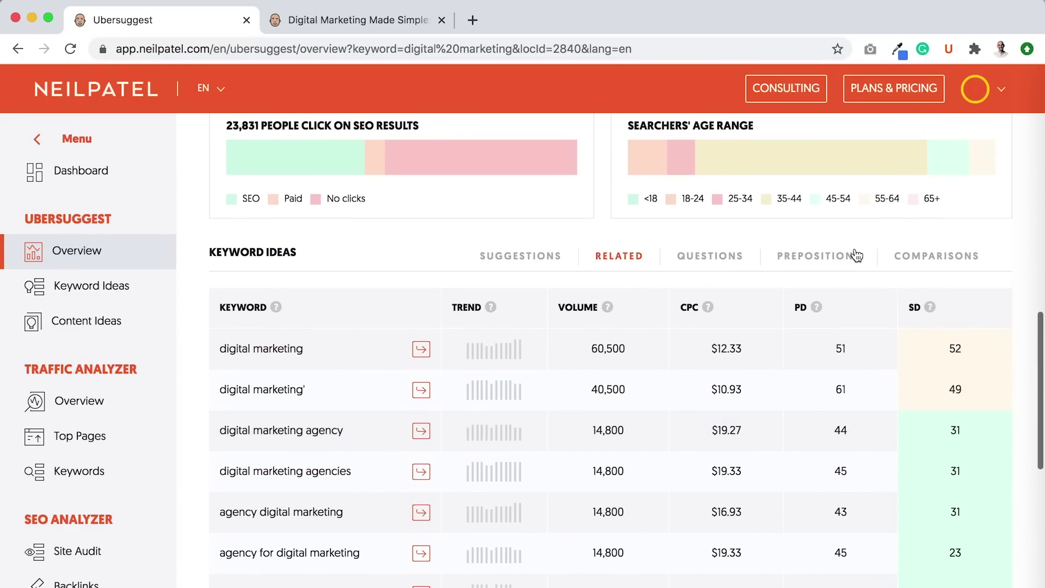
click(718, 270)
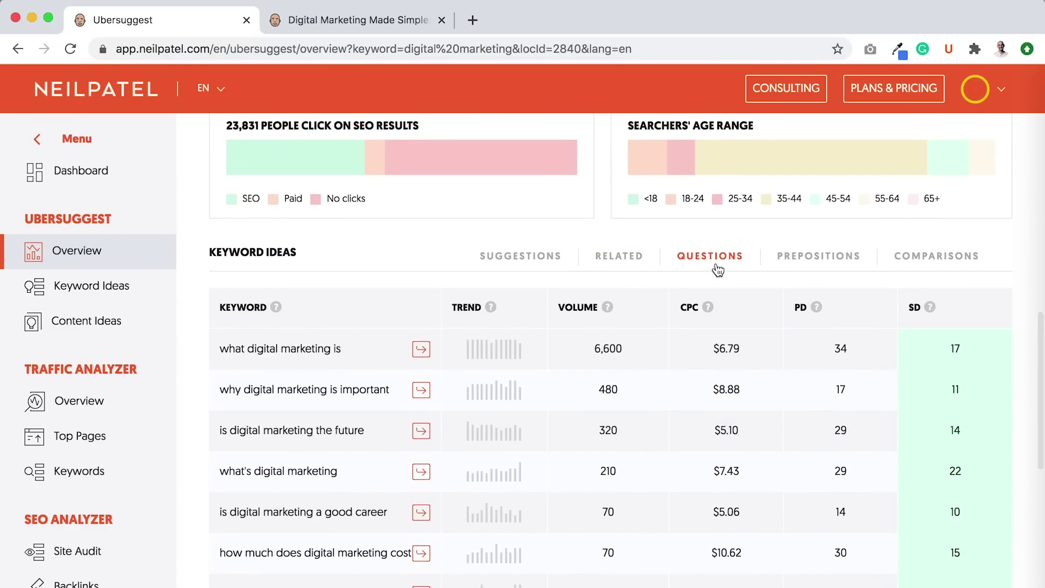
scroll(762, 256, down, 1)
click(787, 240)
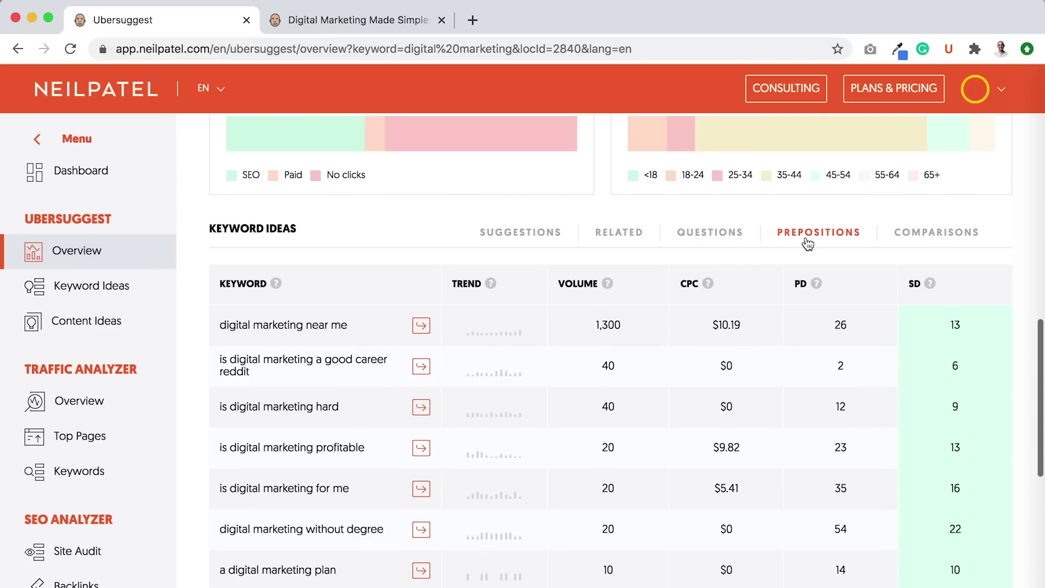
click(518, 235)
scroll(518, 236, down, 2)
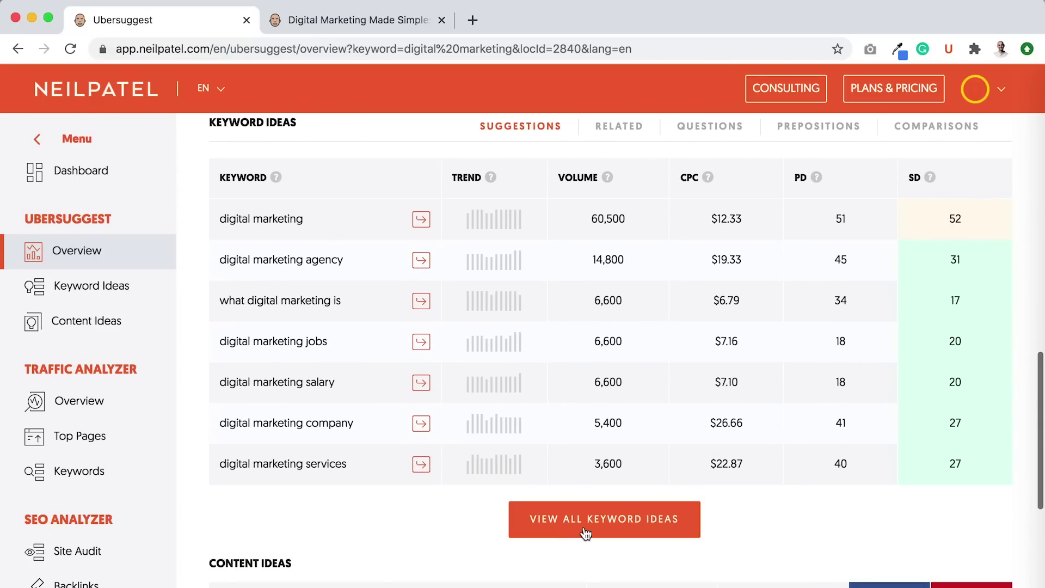
click(585, 532)
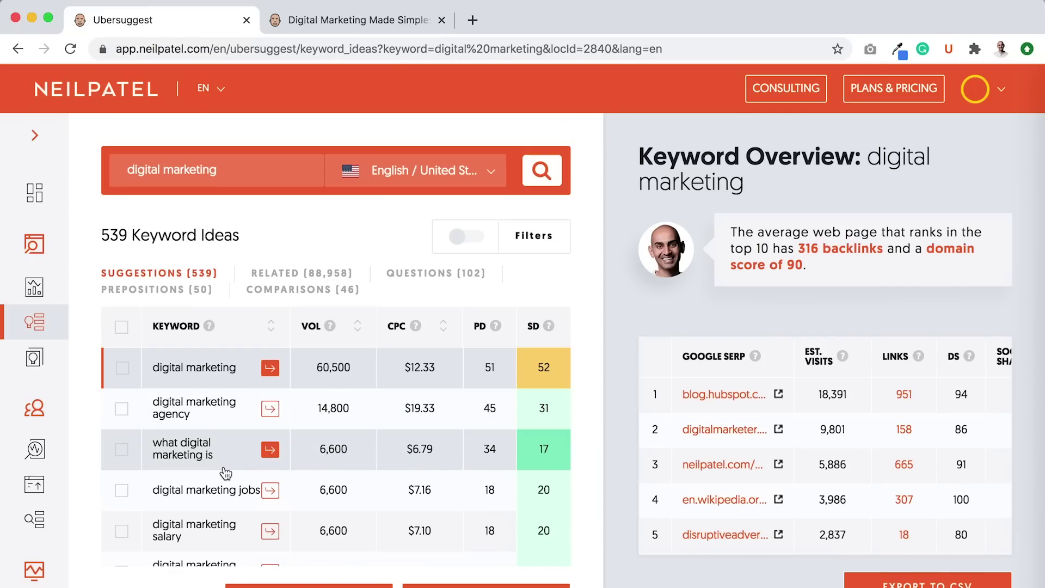
Scroll to long-tail ideas such as company ($26.66) and services ($22.87) CPC
scroll(224, 467, down, 1)
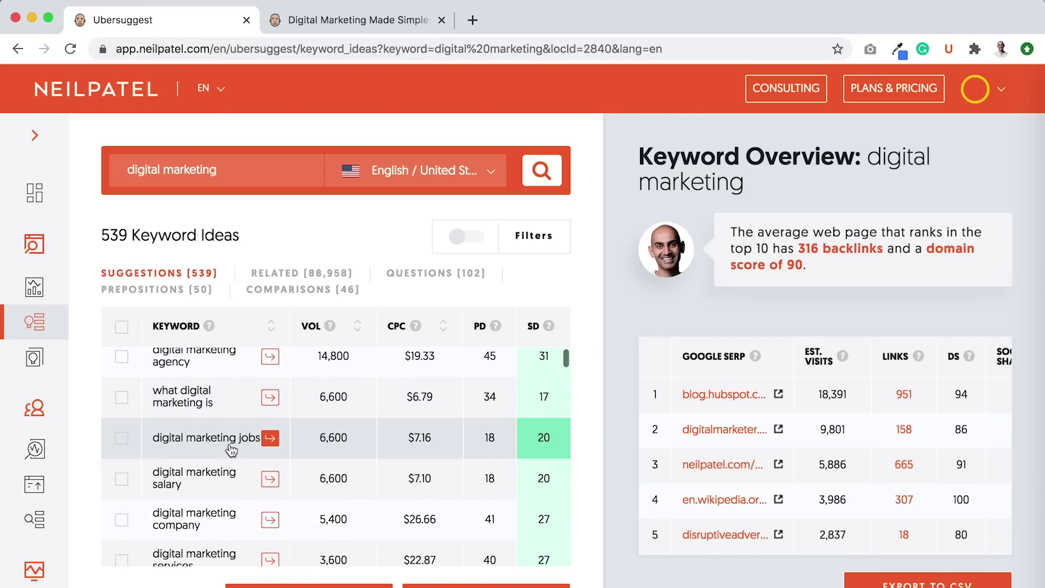
scroll(227, 452, down, 2)
scroll(230, 450, down, 1)
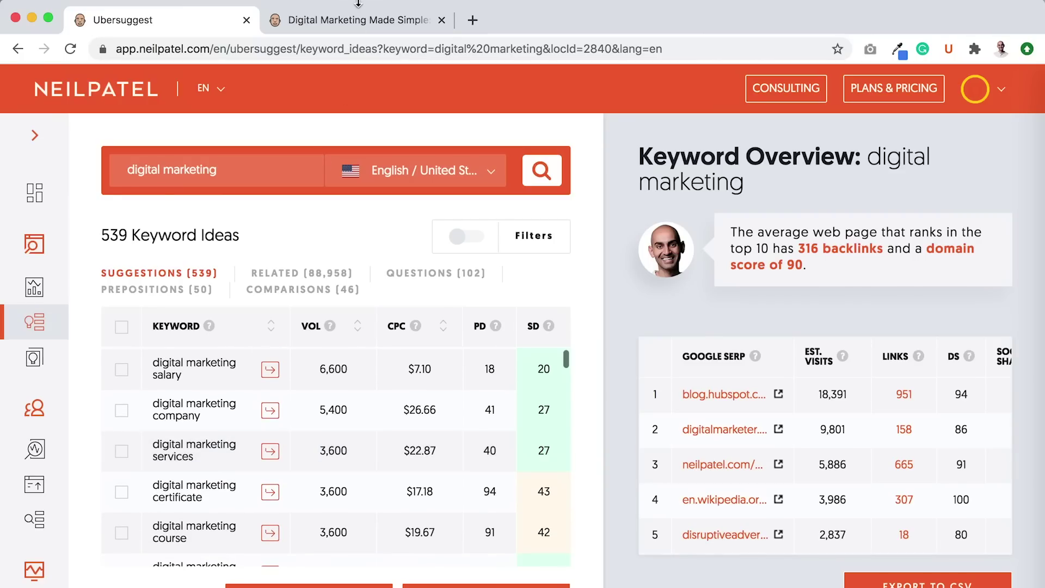
click(361, 21)
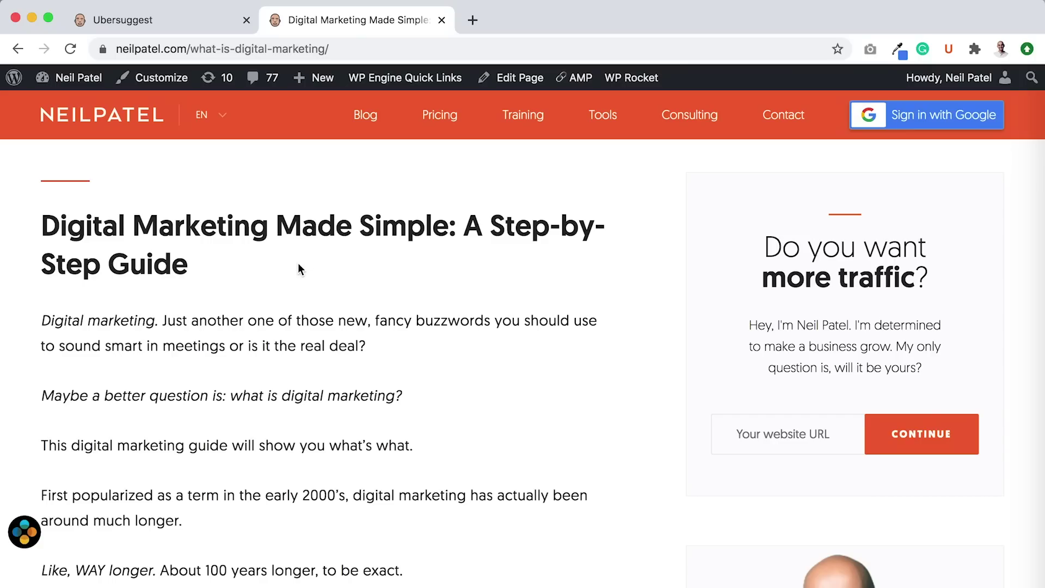
Find the 'digital marketing services' matches in the article
key(super+f)
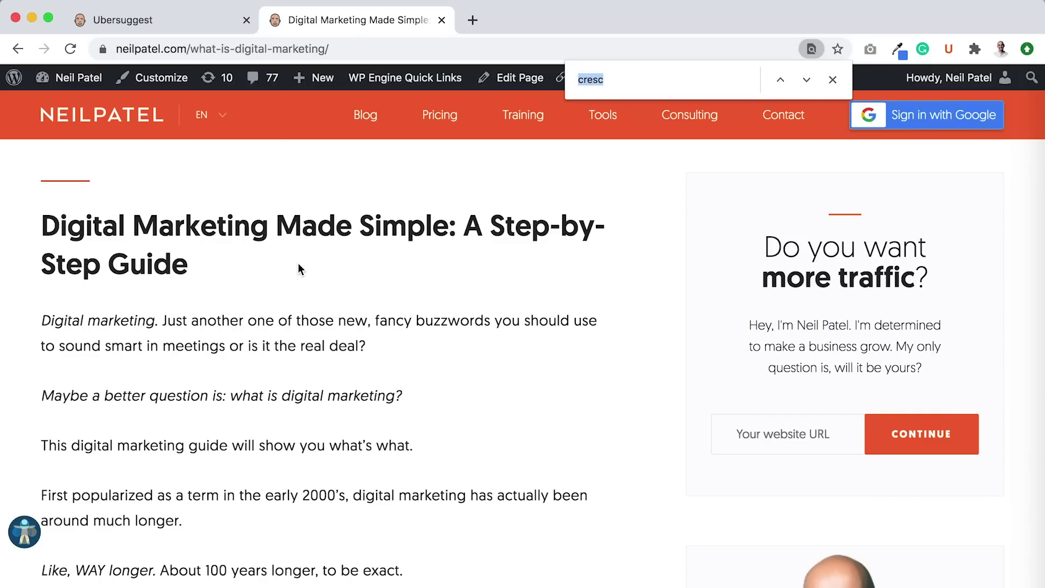
text(digital marketing )
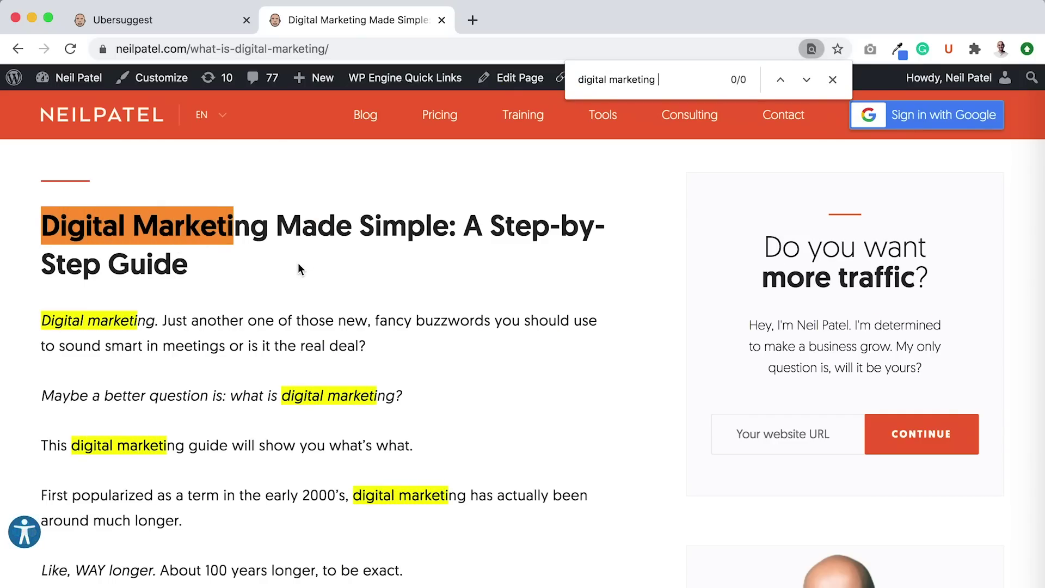
text(services)
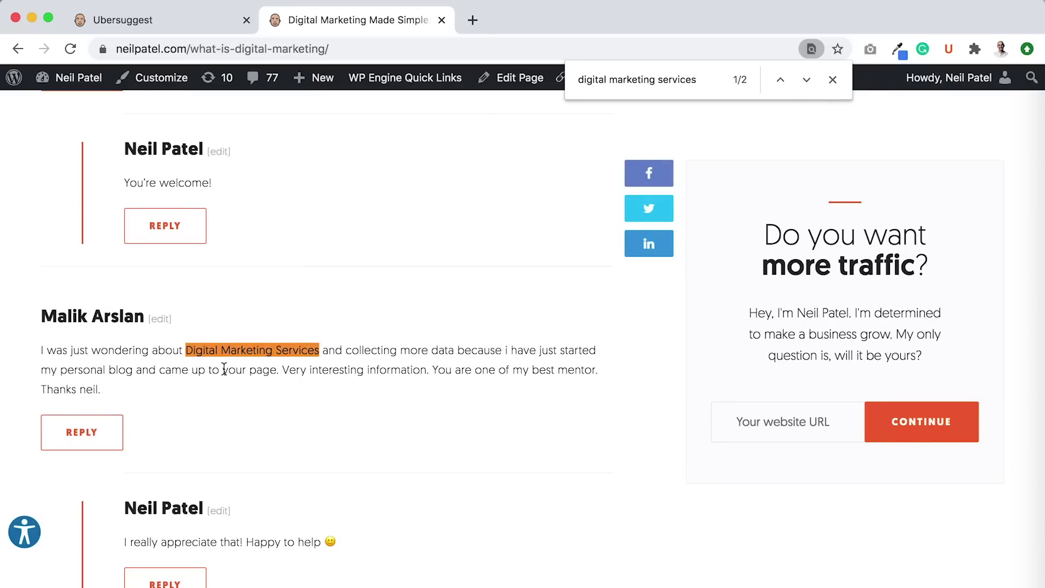
scroll(223, 375, up, 3)
scroll(224, 373, up, 15)
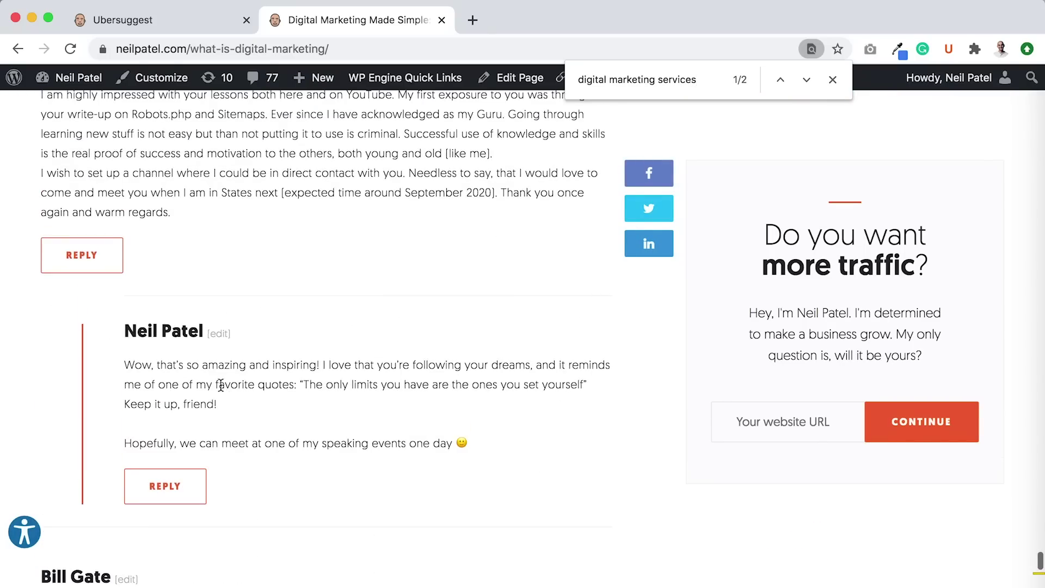
scroll(215, 425, up, 15)
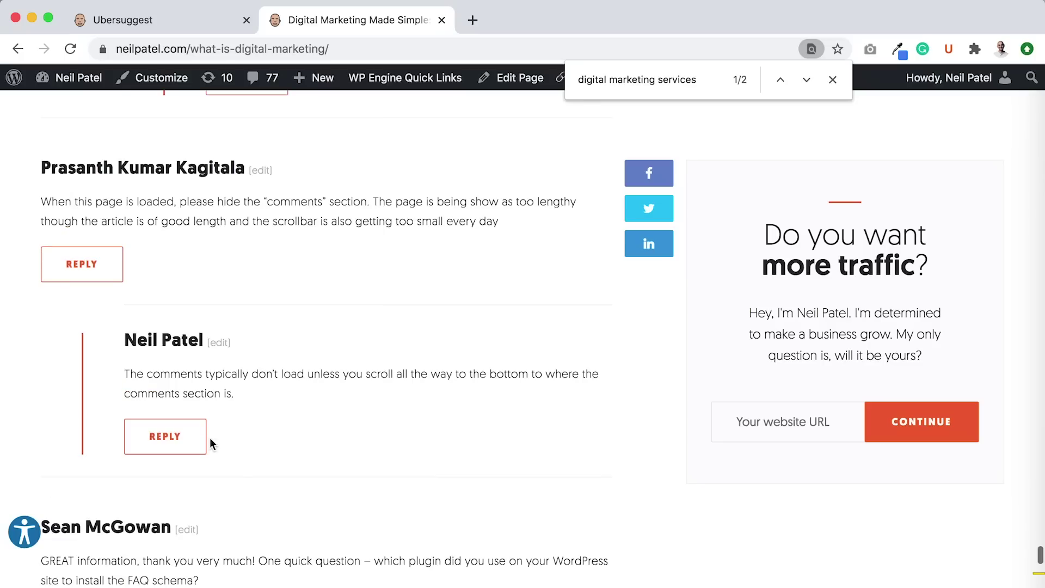
click(780, 86)
click(779, 81)
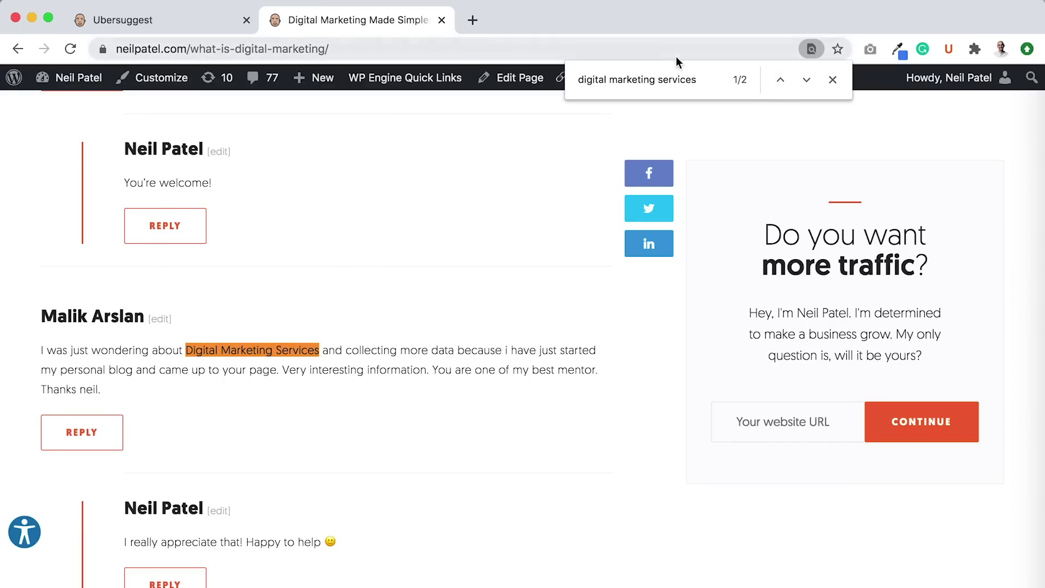
Change the in-page search to 'what is'
double_click(690, 76)
key(BackSpace)
key(BackSpace)
key(BackSpace)
key(BackSpace)
key(BackSpace)
key(BackSpace)
key(BackSpace)
key(BackSpace)
key(BackSpace)
key(BackSpace)
key(BackSpace)
key(BackSpace)
key(BackSpace)
key(BackSpace)
key(BackSpace)
key(BackSpace)
key(BackSpace)
key(BackSpace)
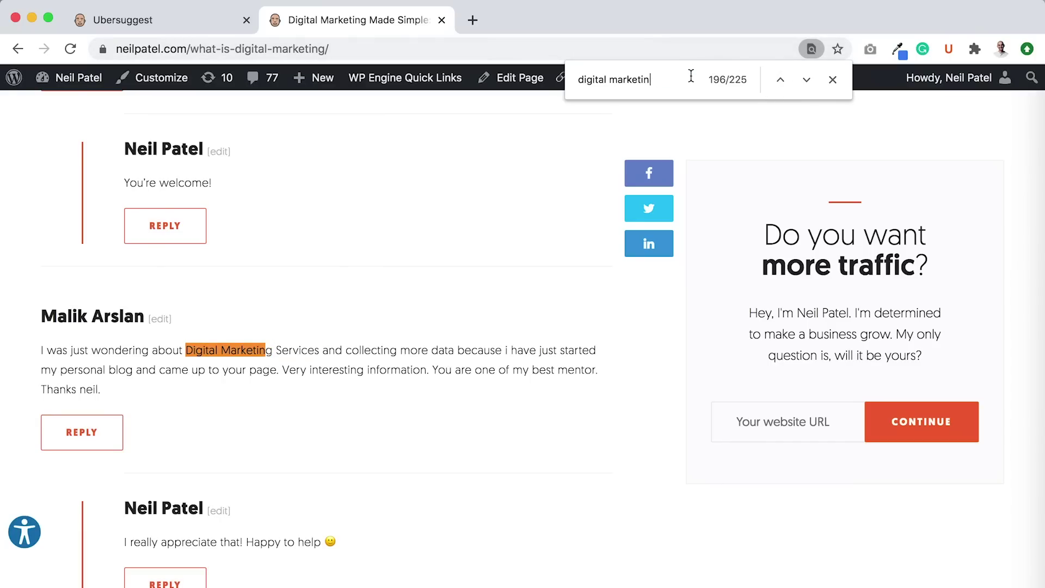
key(BackSpace)
text(what is)
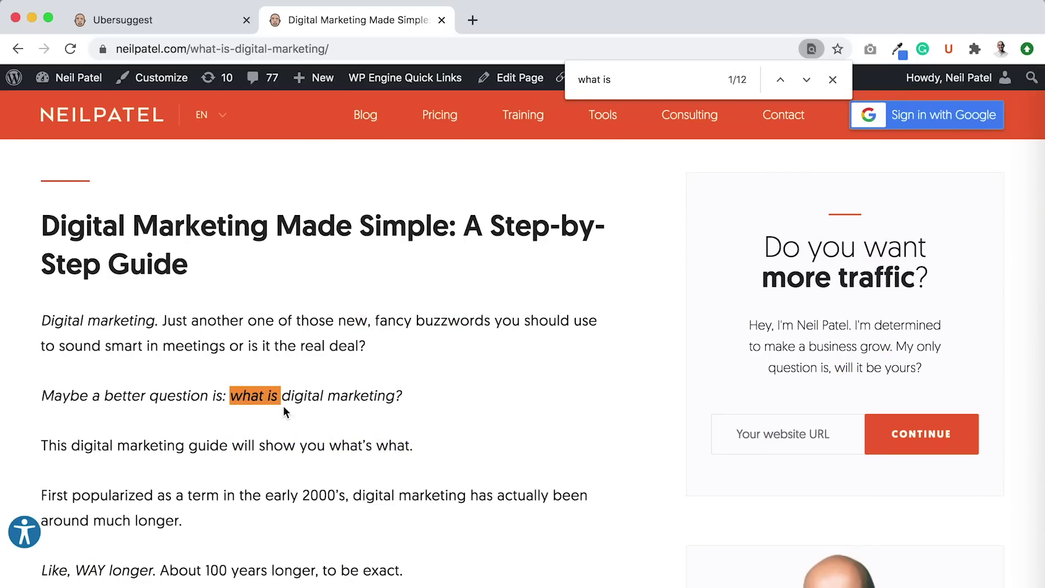
Open the Ubersuggest Projects dashboard in a new tab
click(175, 22)
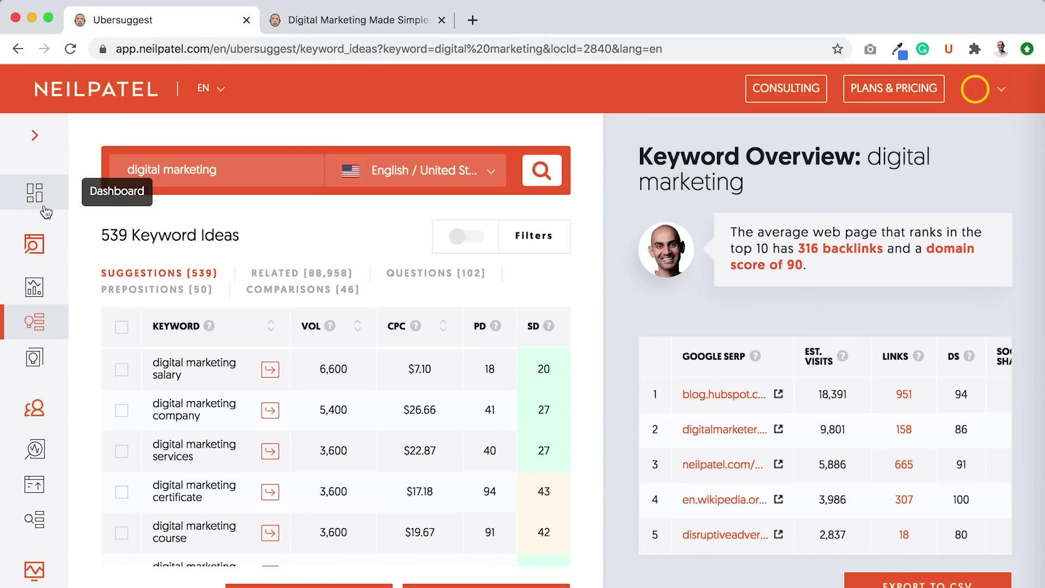
super+click(27, 206)
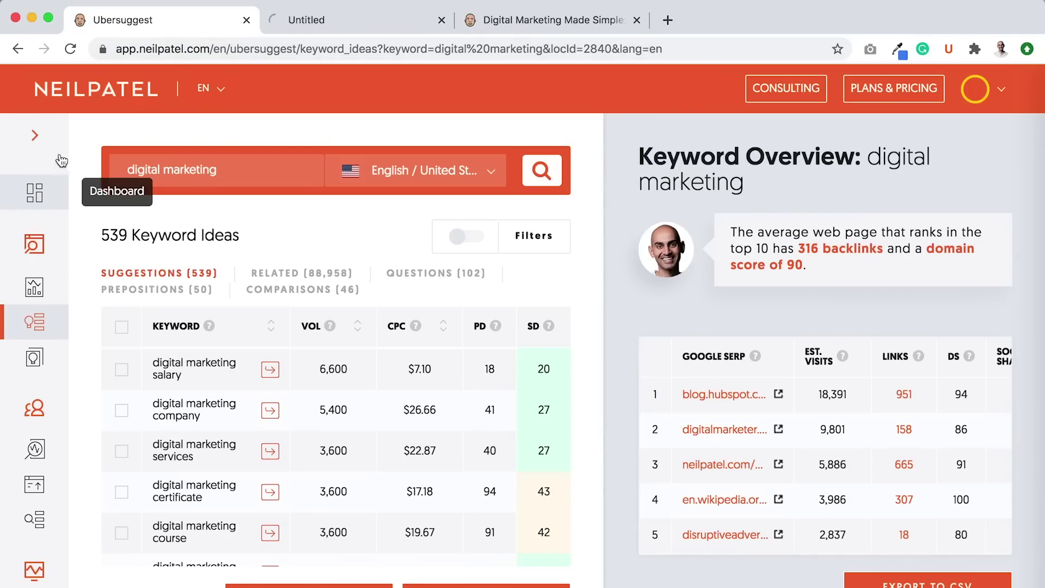
click(322, 13)
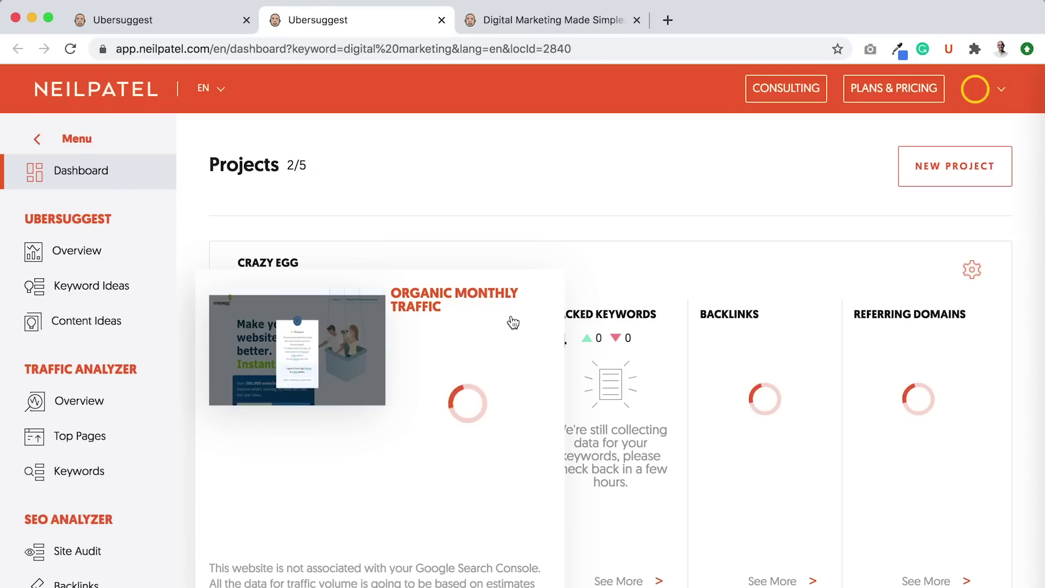
scroll(681, 362, down, 7)
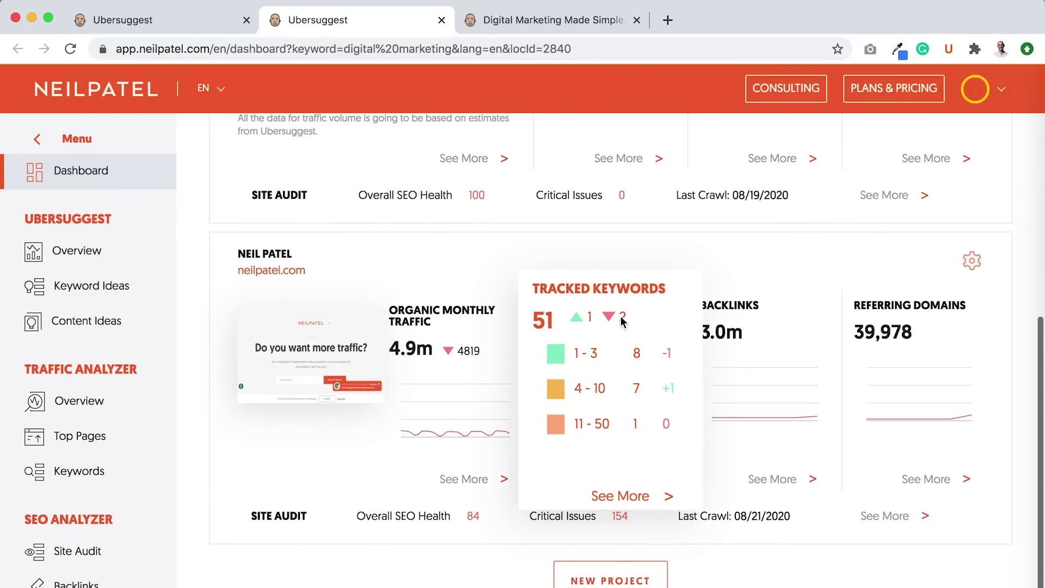
Open the neilpatel.com project's tracked keywords and scroll to the keyword table
click(624, 325)
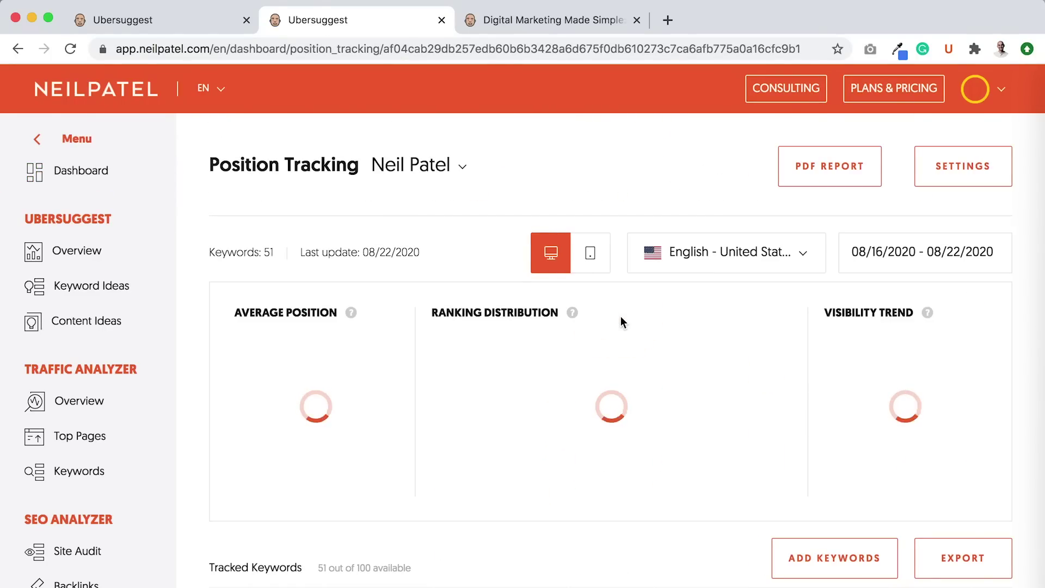
scroll(623, 322, down, 3)
scroll(623, 322, down, 2)
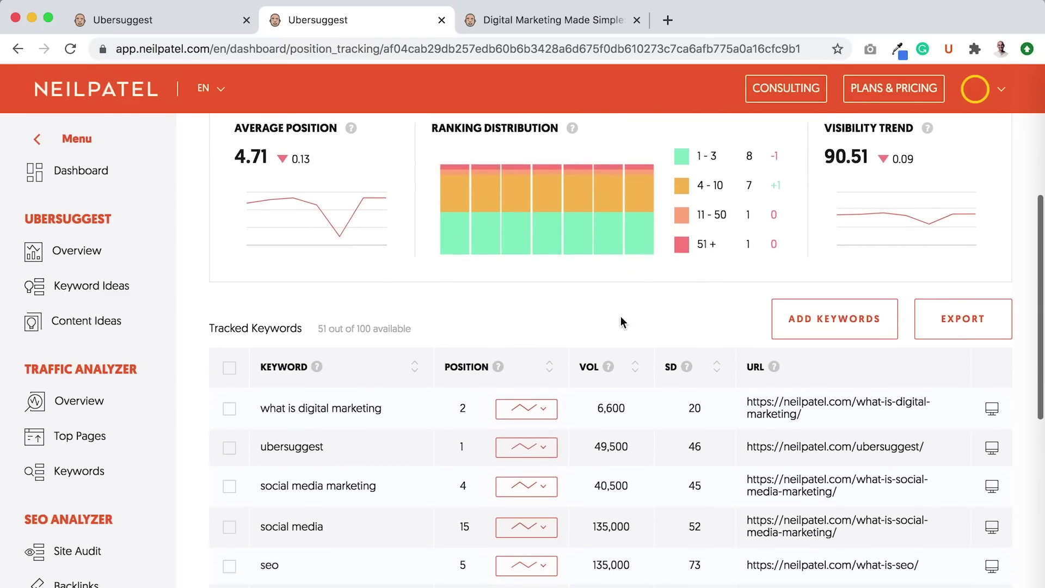
click(548, 26)
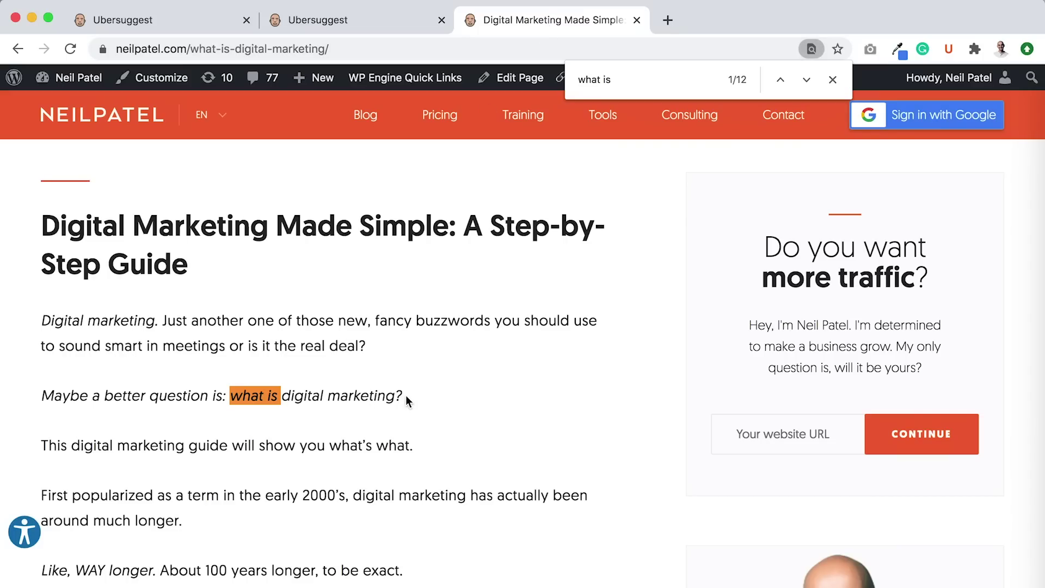
click(351, 18)
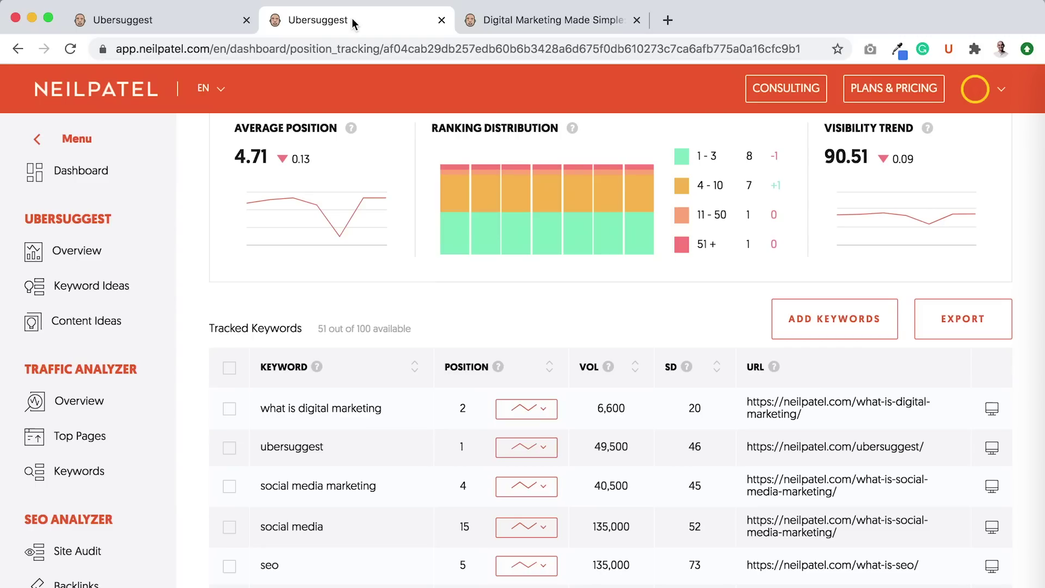
Toggle the ranking history chart for what is digital marketing (position 2)
click(527, 411)
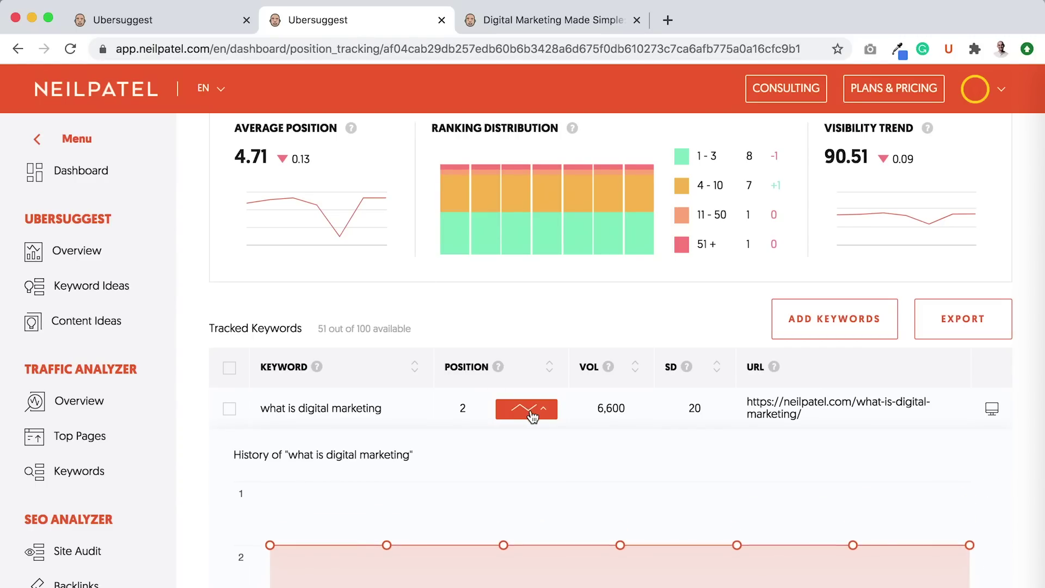
click(531, 411)
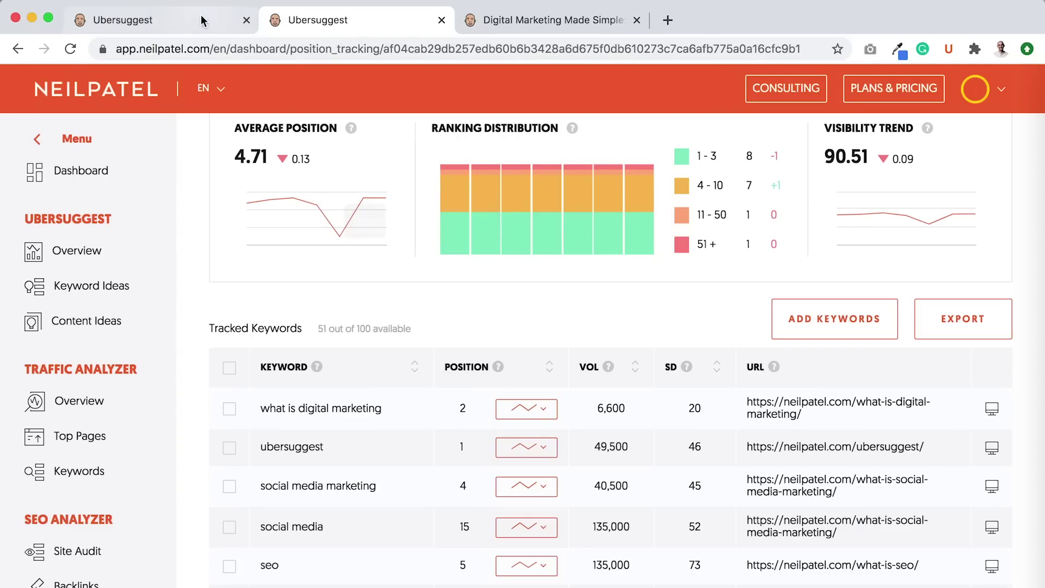
click(200, 16)
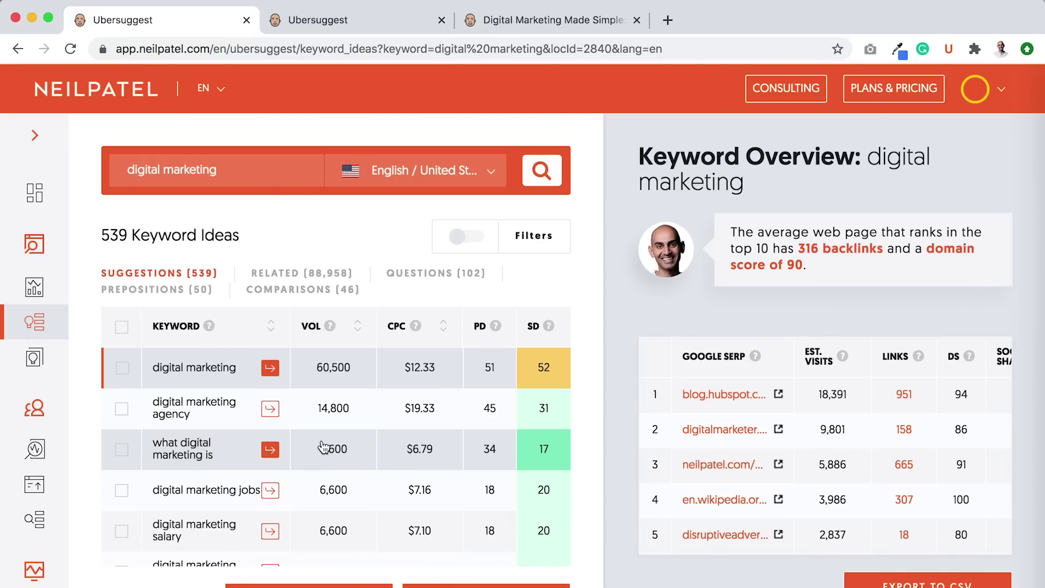
Compare digital marketing's $12.33 CPC with digital marketing services at $22.87
scroll(324, 446, down, 3)
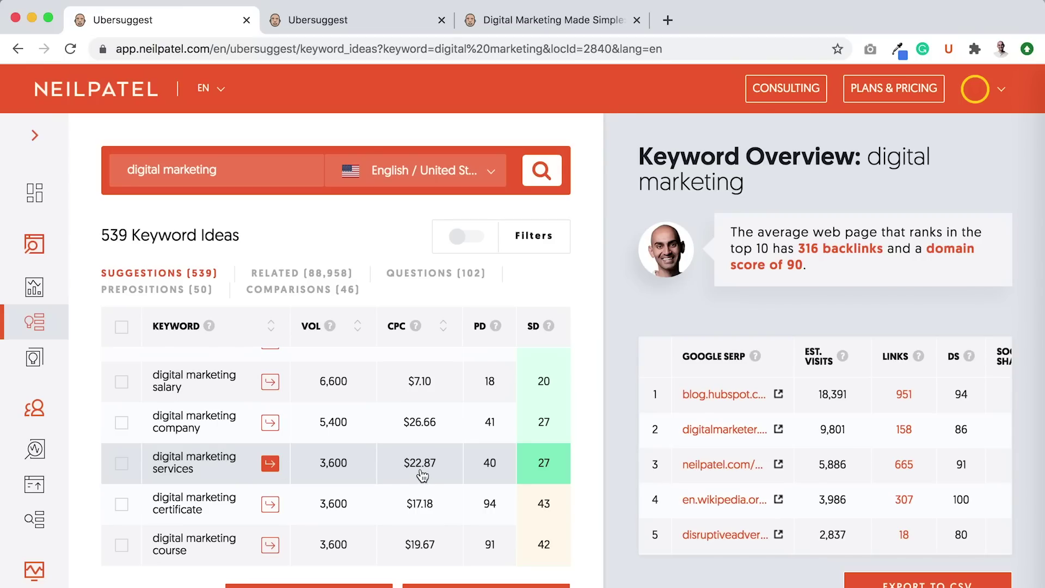
scroll(423, 475, up, 5)
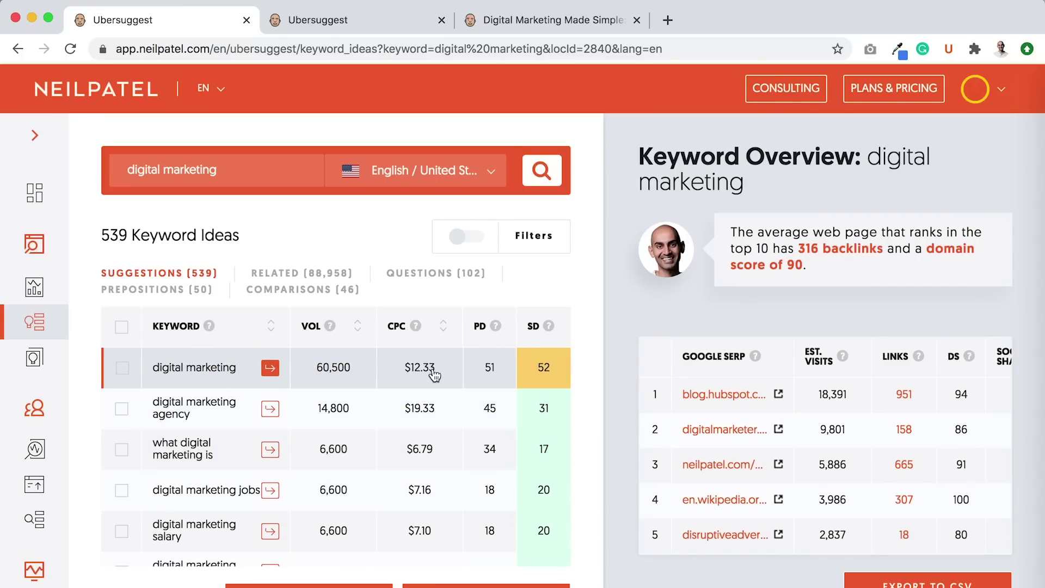
scroll(432, 370, down, 3)
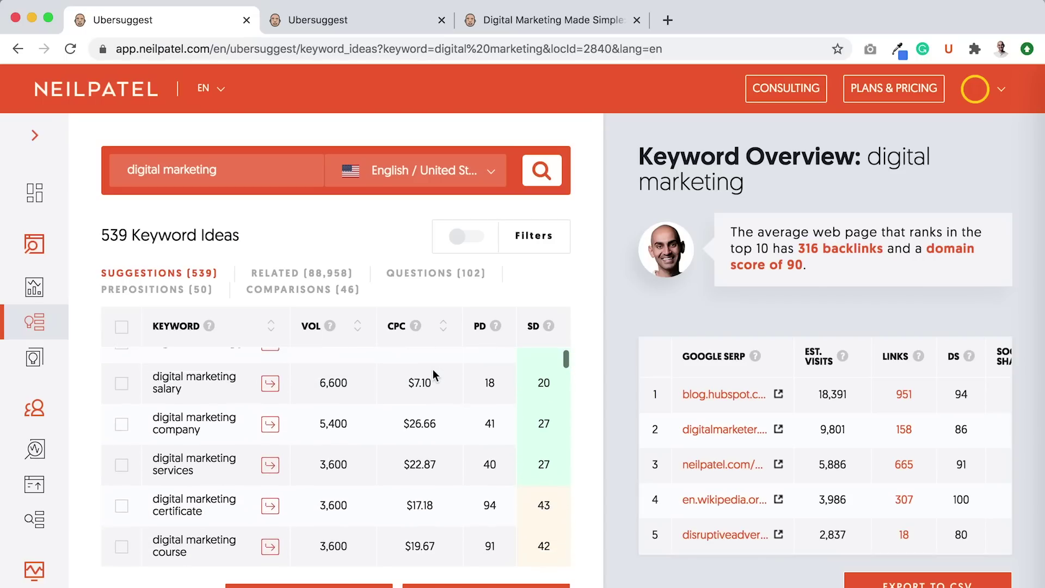
scroll(431, 503, down, 1)
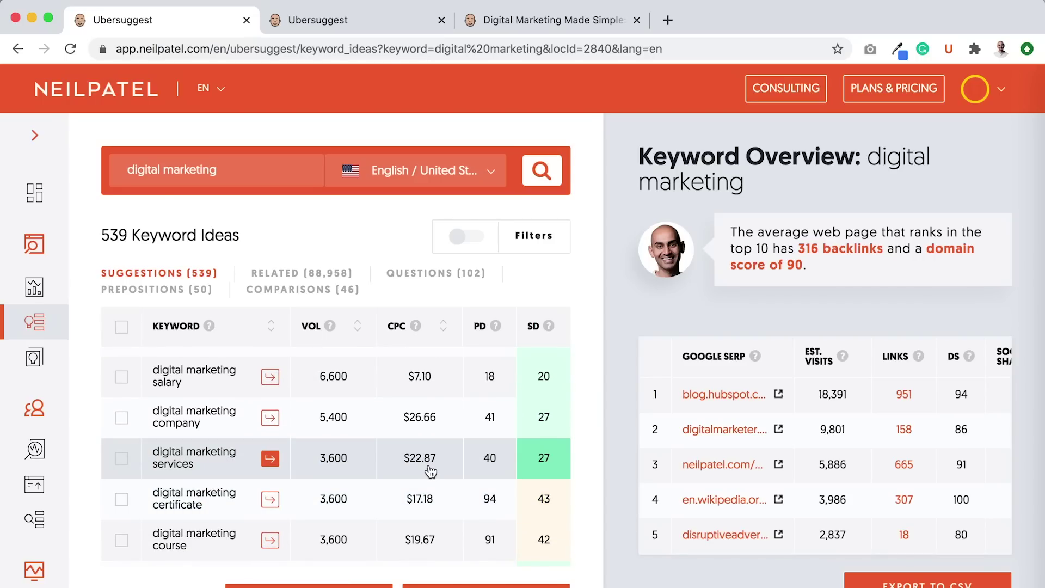
key(ctrl+t)
Load npdigital.com in the new tab, then return to neilpatel.com position tracking
text(npdigital.com)
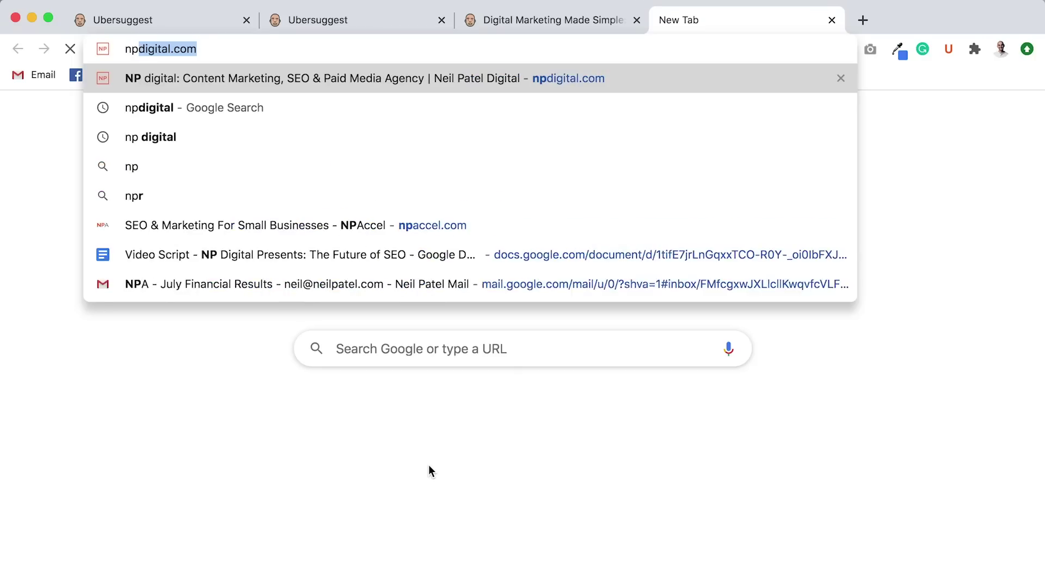
key(Return)
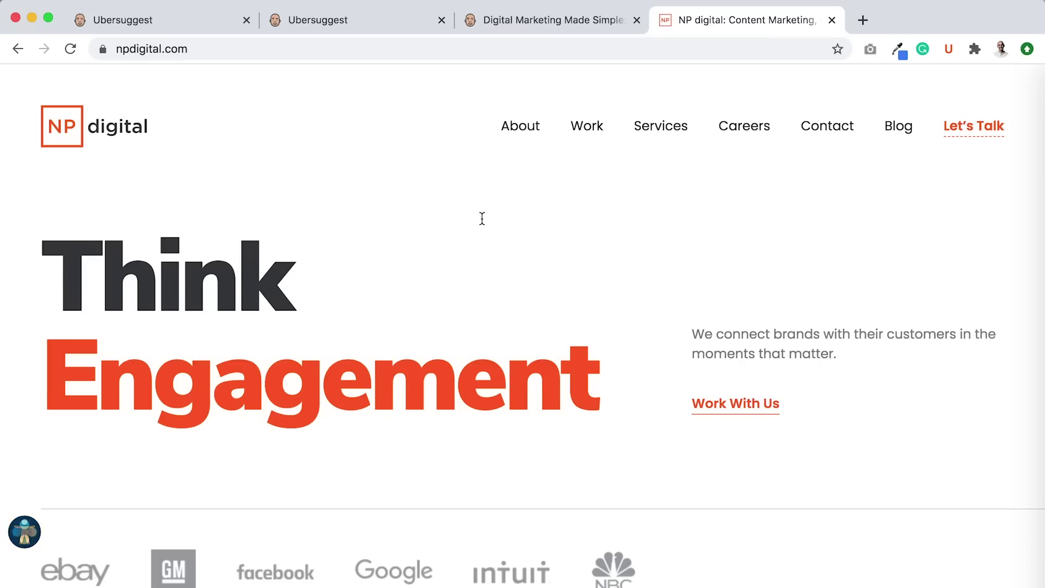
click(556, 15)
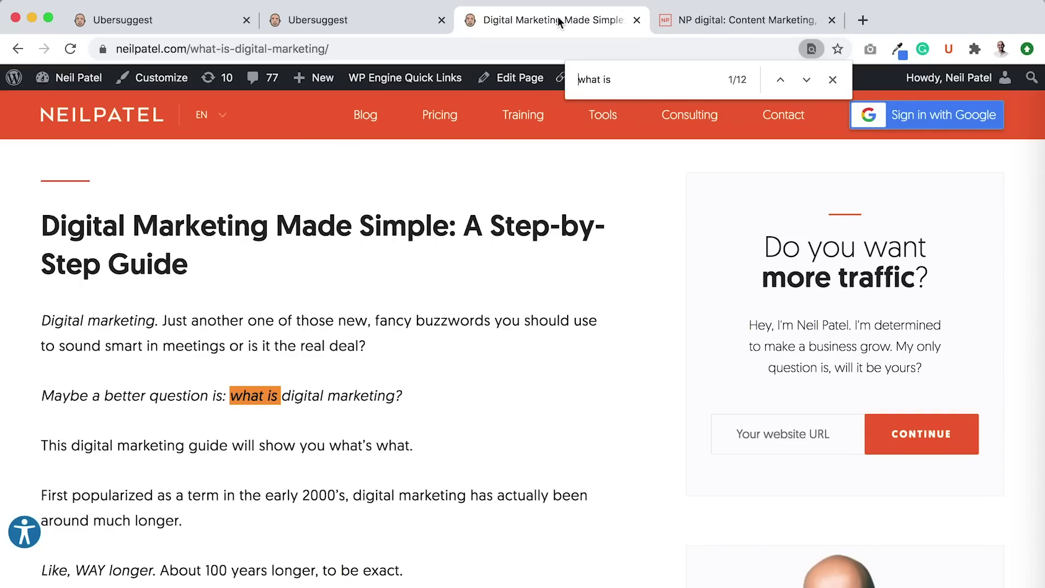
click(359, 22)
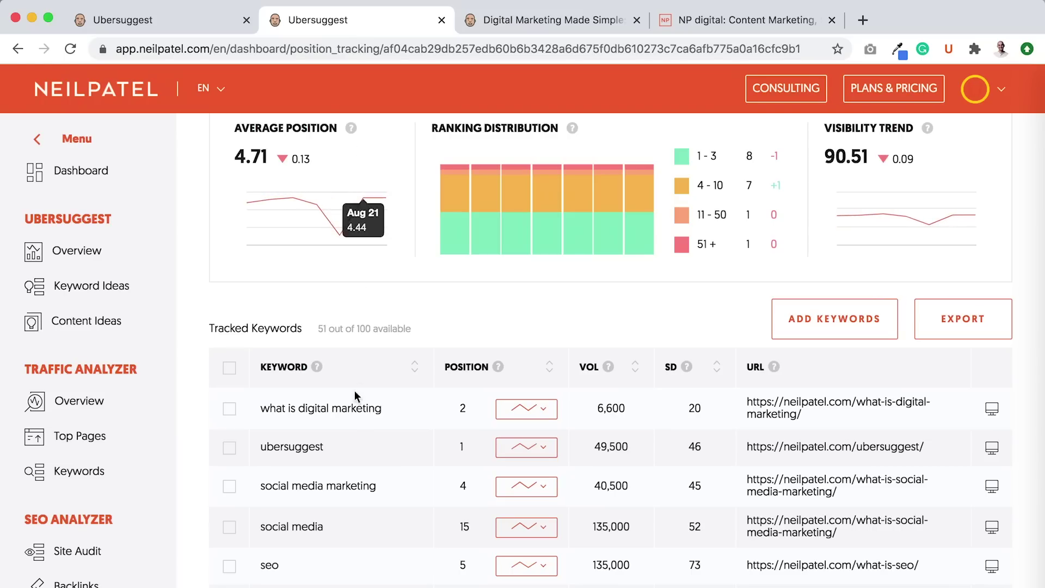
Scroll the digital marketing keyword ideas to suggestions like services and certificate
scroll(373, 416, down, 6)
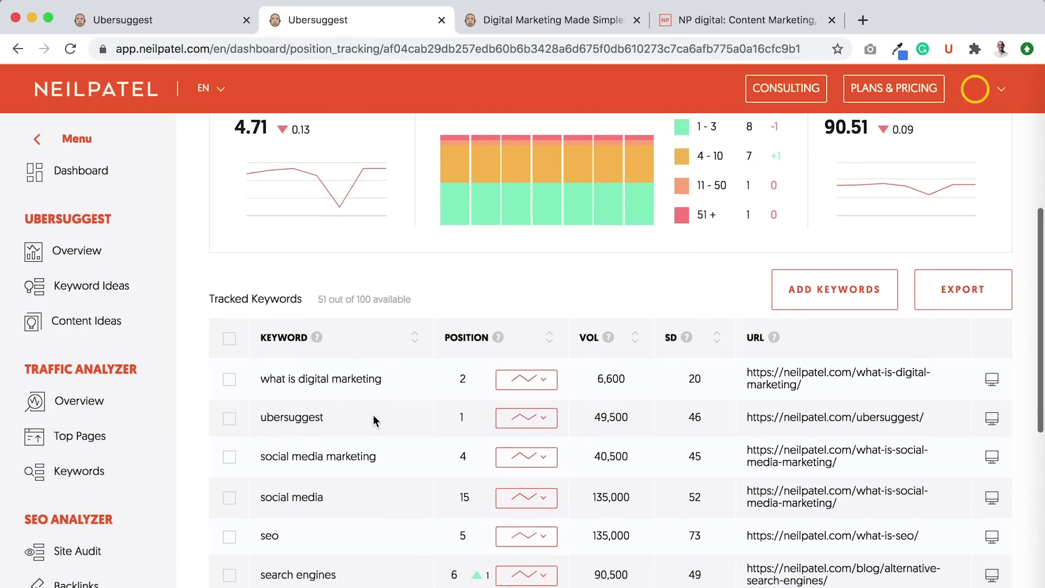
scroll(373, 419, down, 2)
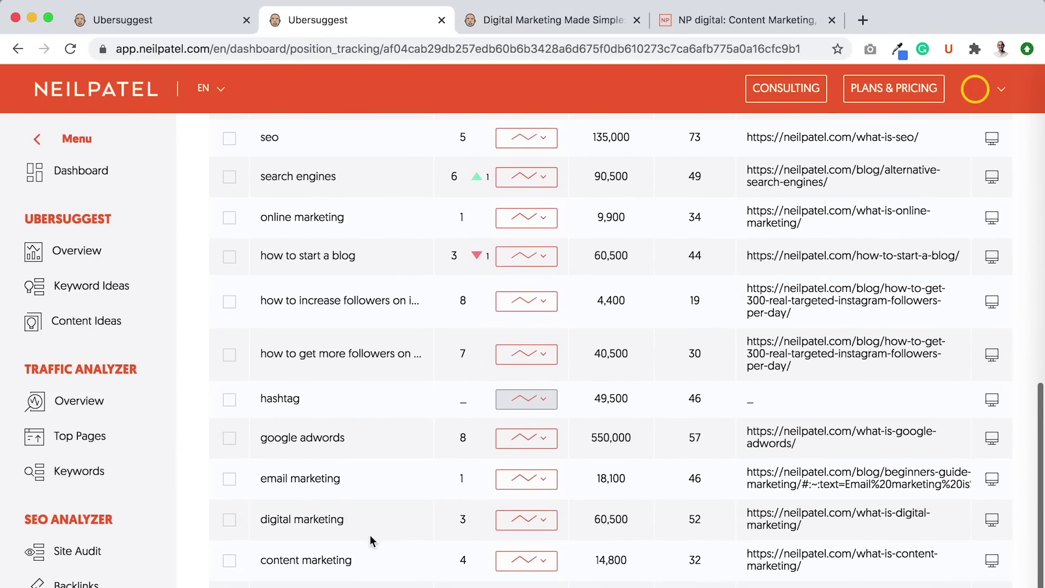
click(177, 21)
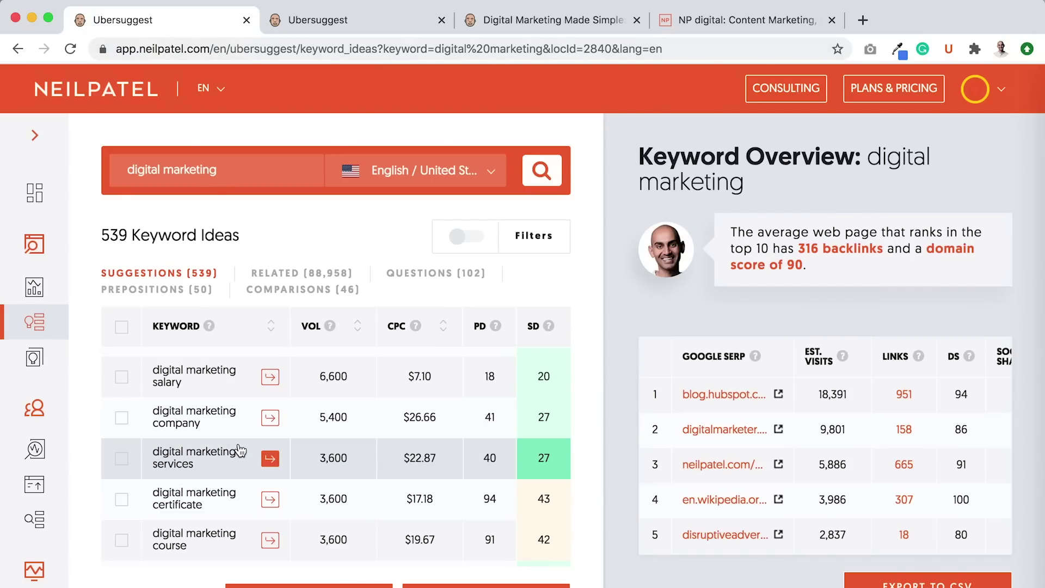
scroll(240, 451, down, 1)
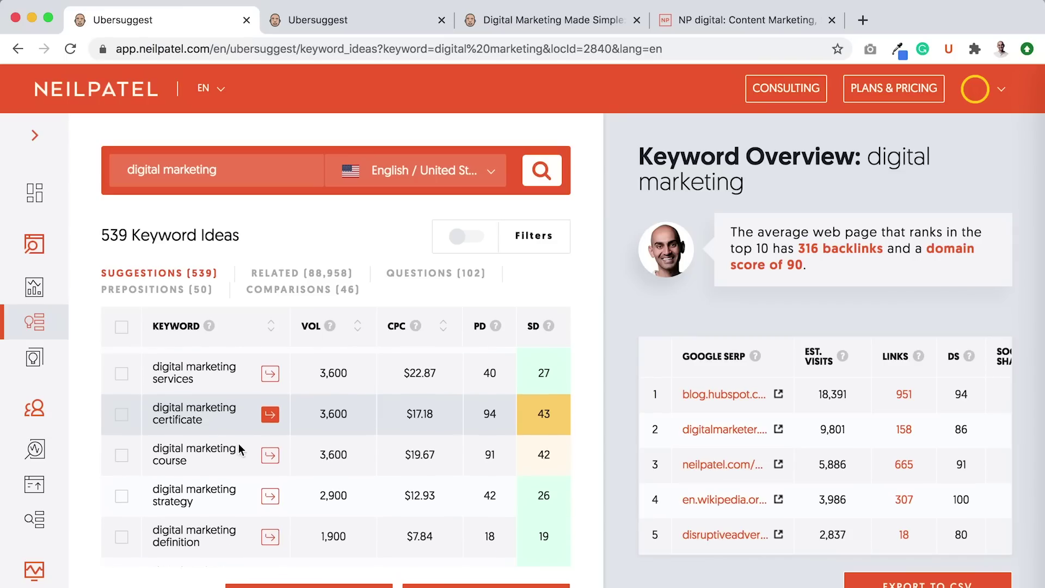
scroll(240, 450, down, 3)
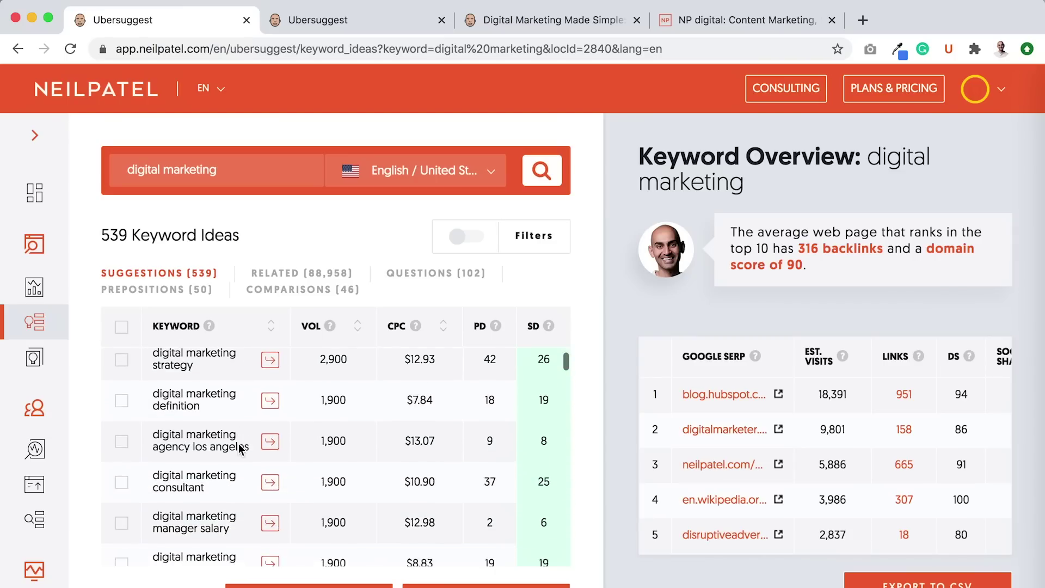
click(530, 30)
Open the 'Digital Marketing Made Simple' article in the WordPress block editor, then return to Ubersuggest
scroll(388, 341, down, 6)
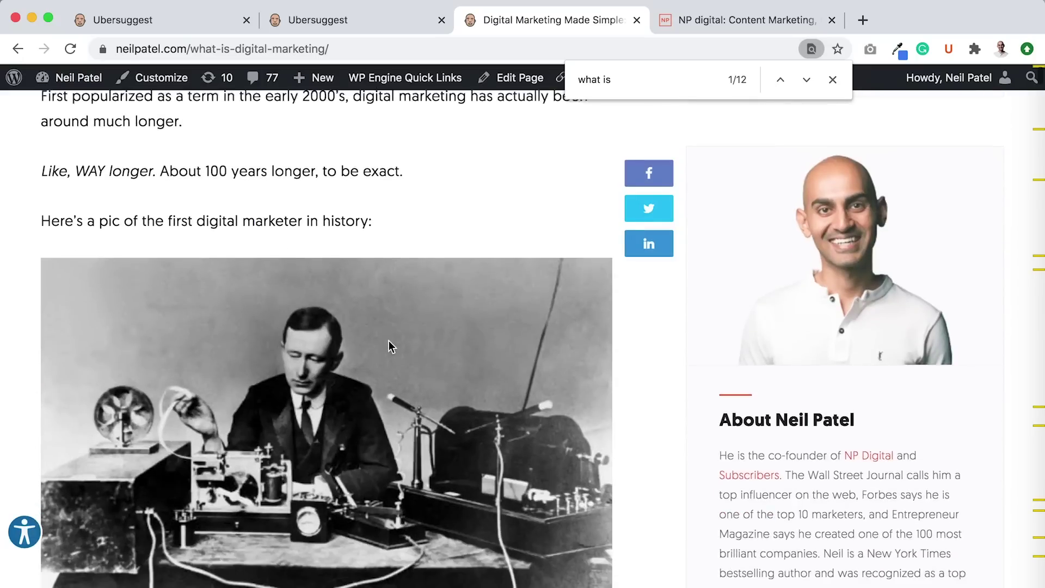
scroll(389, 340, down, 3)
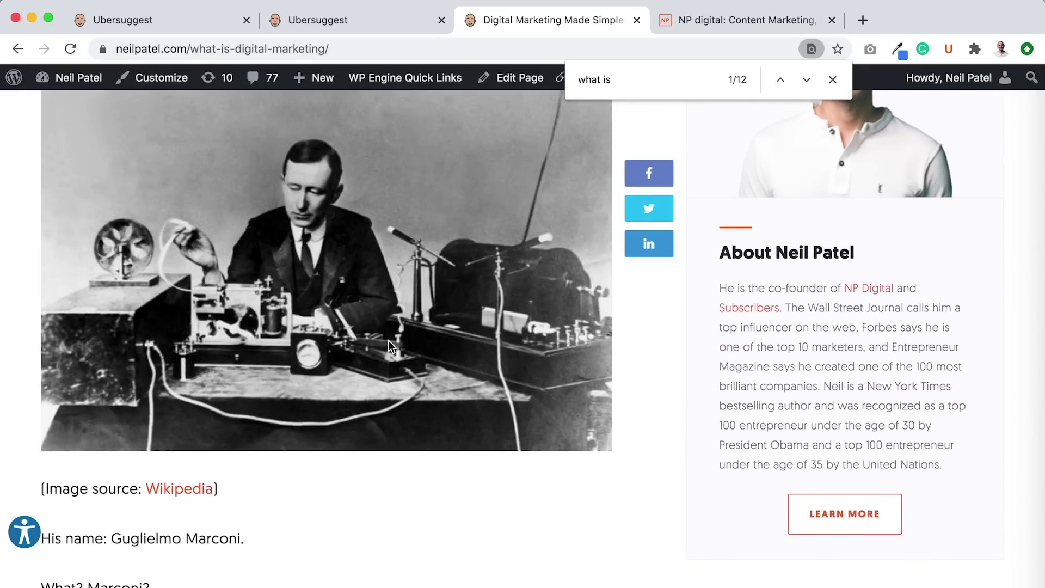
click(526, 80)
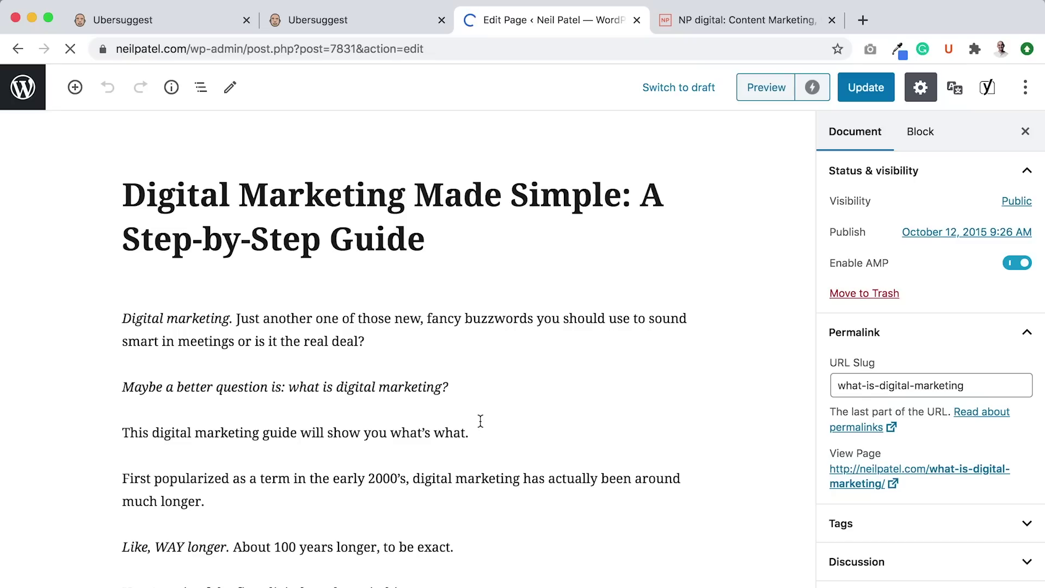
scroll(480, 420, down, 5)
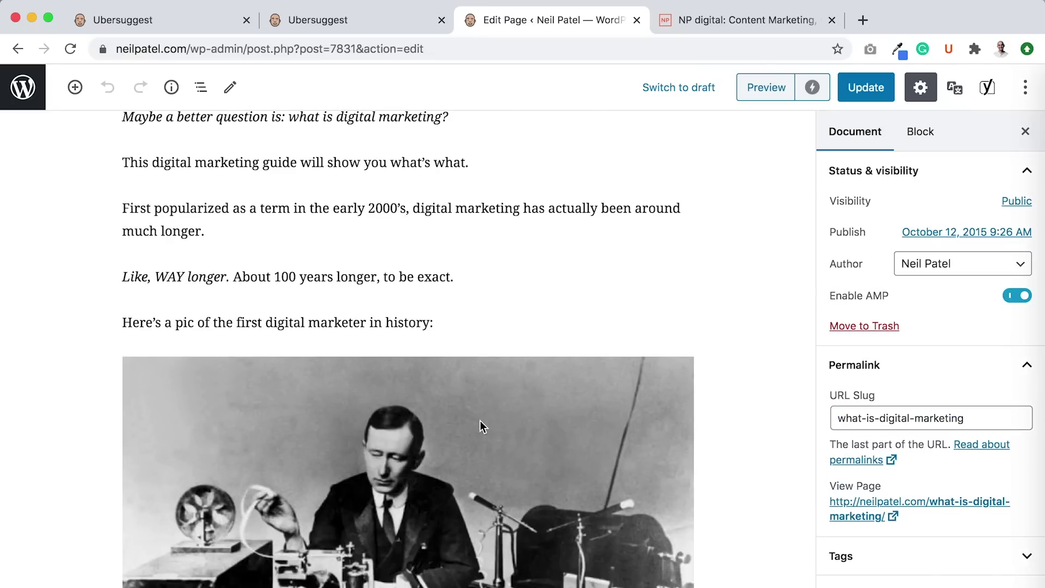
scroll(480, 420, down, 12)
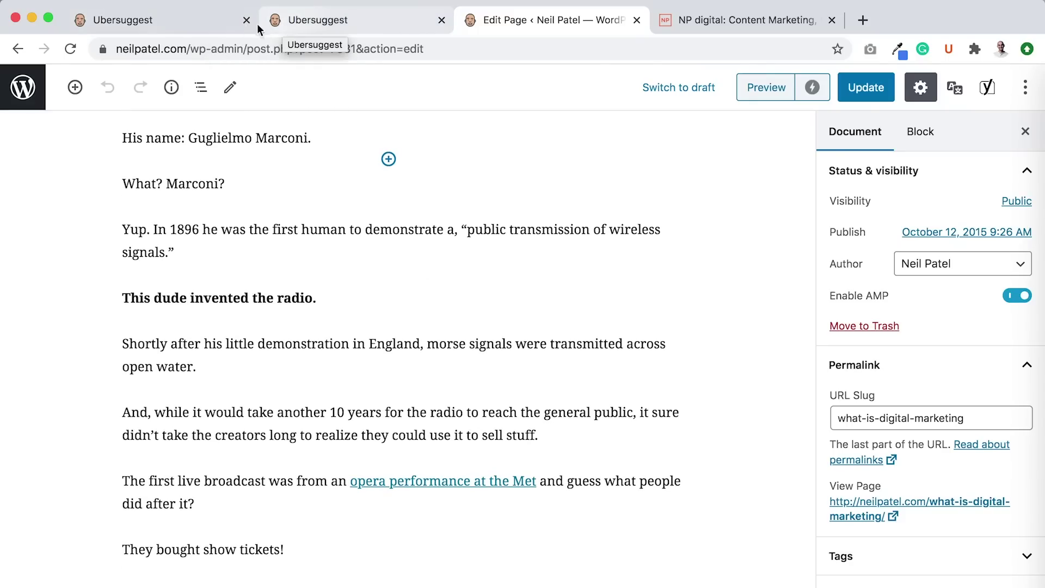
click(214, 31)
Browse the related keyword ideas for digital marketing
scroll(364, 460, down, 12)
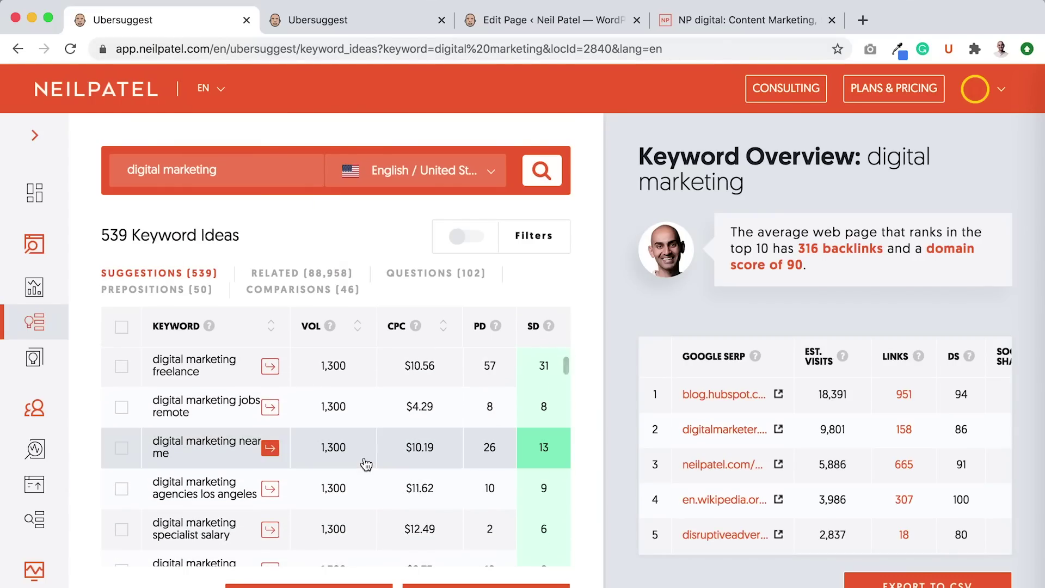
click(282, 279)
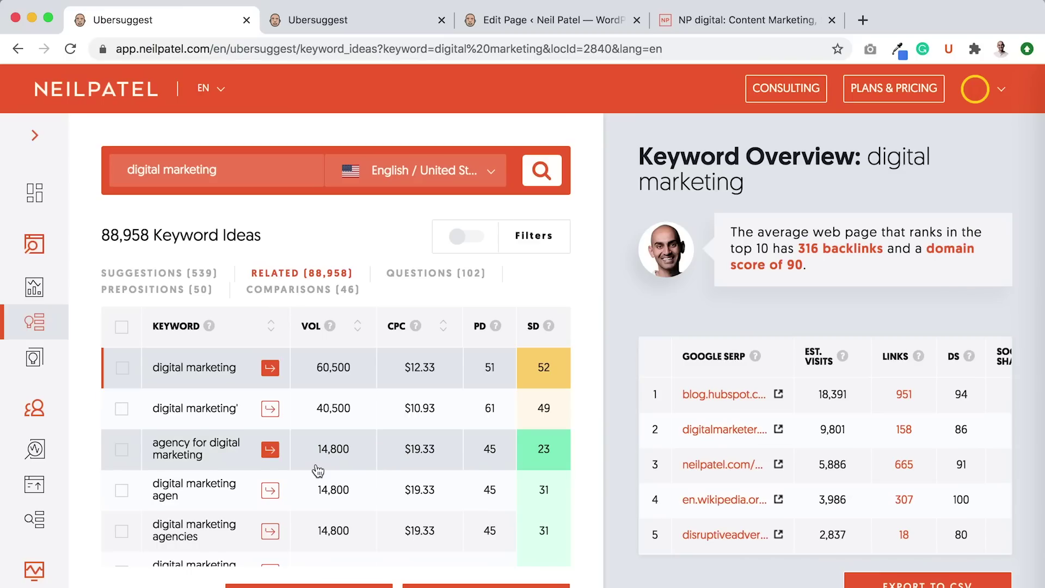
scroll(316, 468, down, 3)
scroll(318, 471, down, 15)
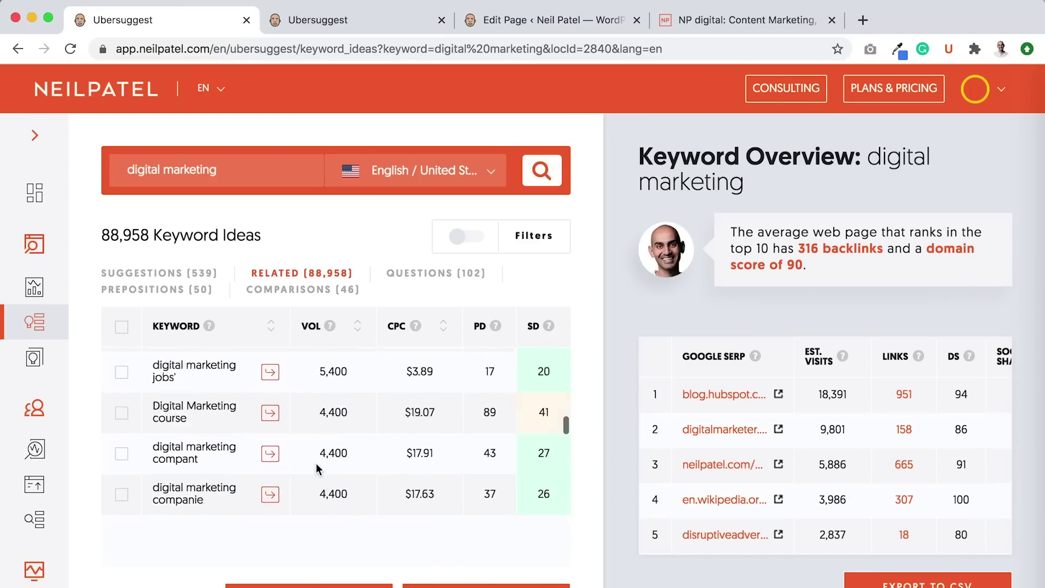
scroll(319, 465, down, 15)
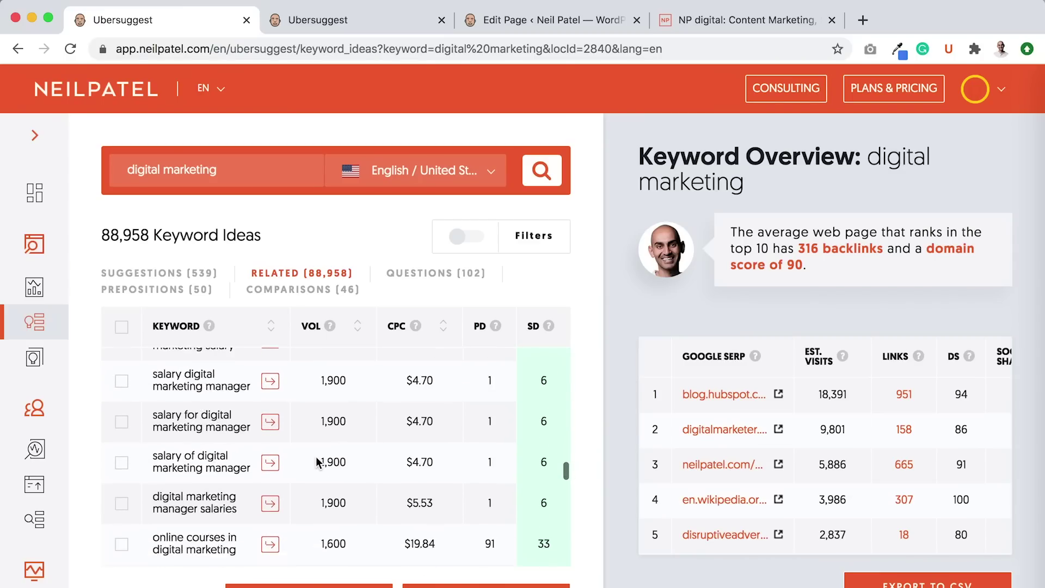
scroll(317, 462, down, 10)
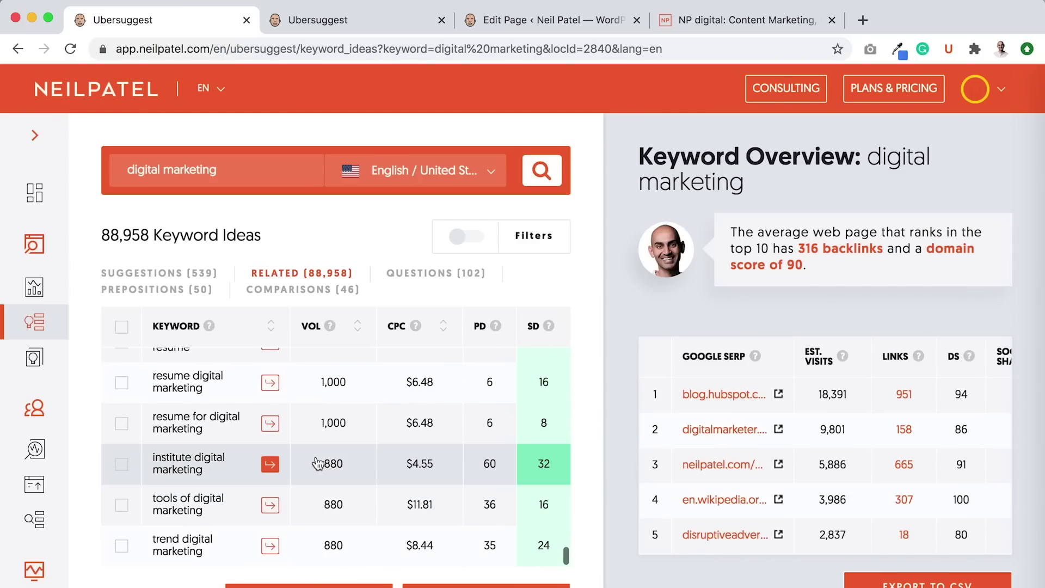
scroll(326, 471, down, 8)
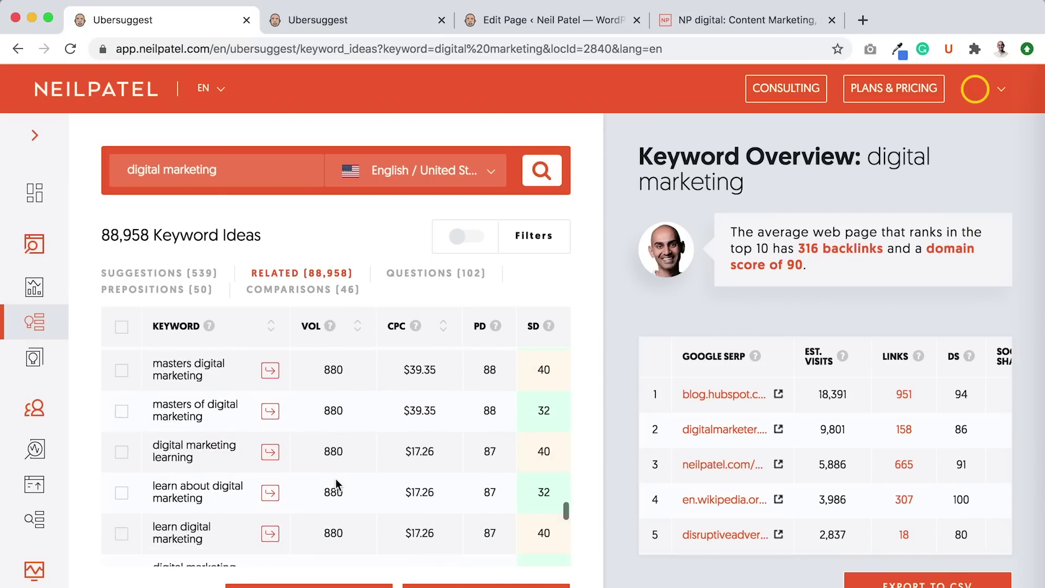
scroll(335, 479, down, 6)
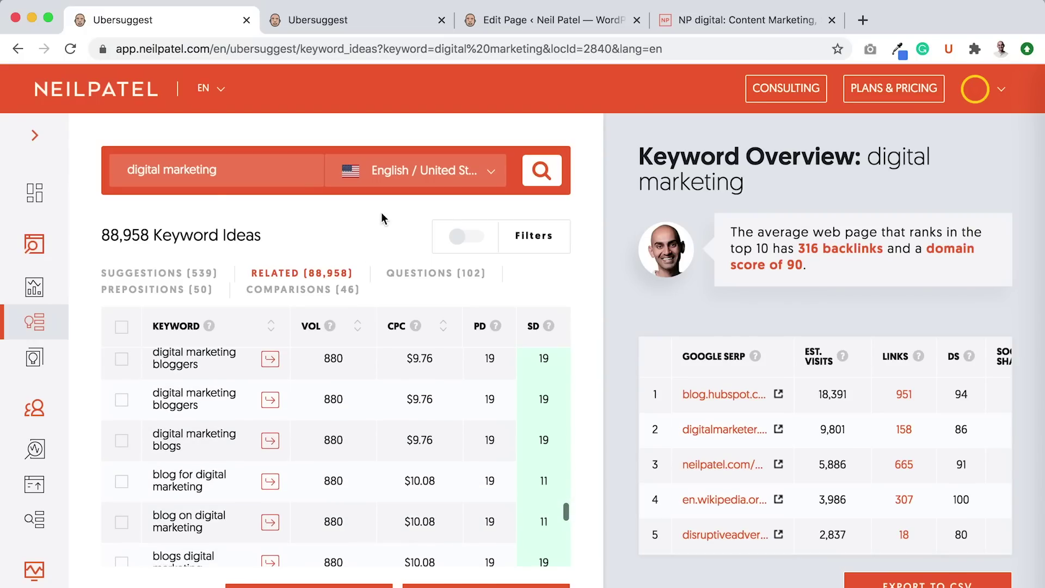
Check the question, preposition and comparison keyword ideas for digital marketing
click(419, 275)
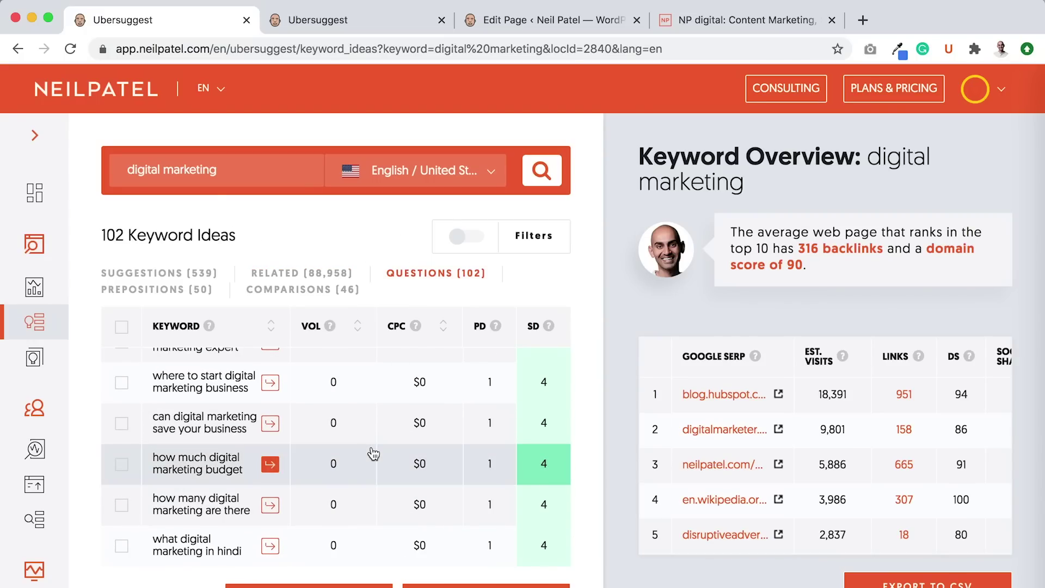
scroll(373, 451, down, 5)
scroll(371, 446, up, 10)
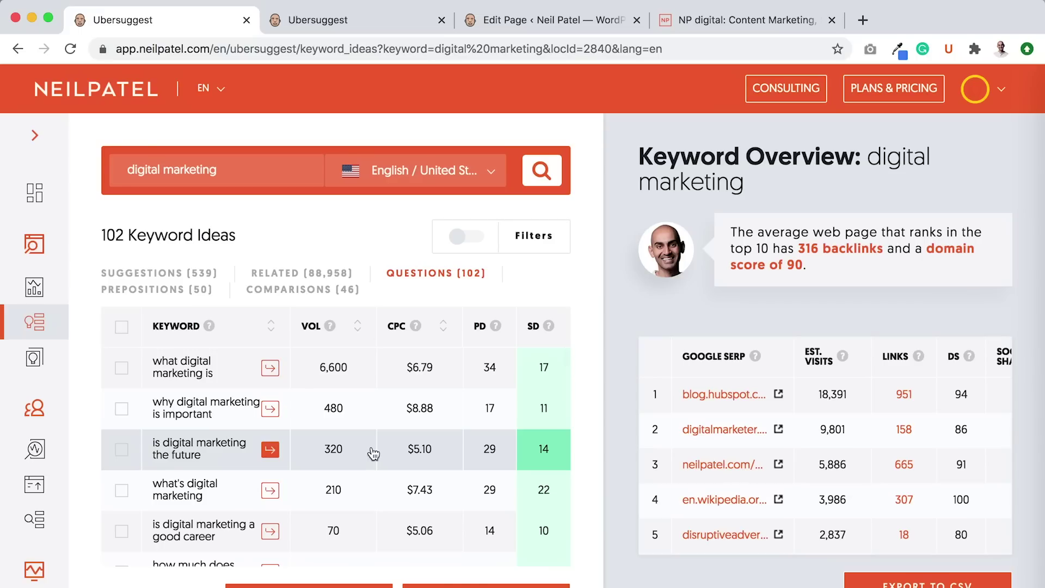
click(183, 291)
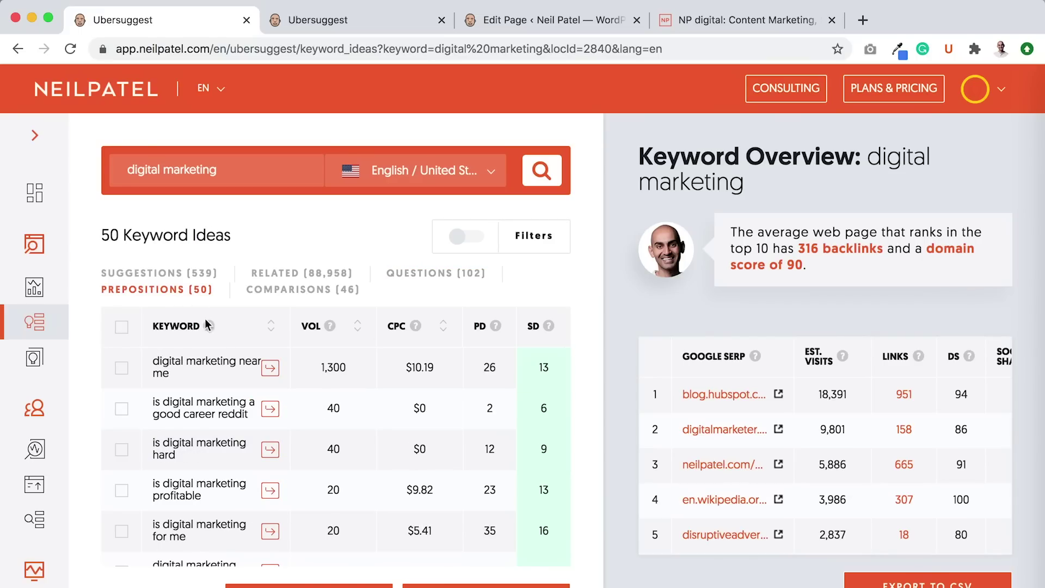
click(274, 290)
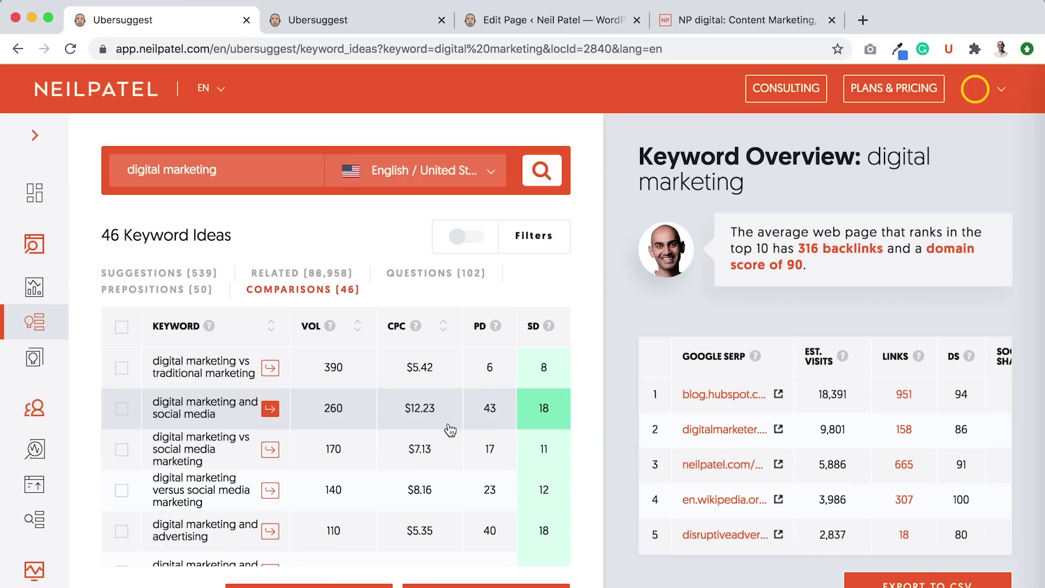
Review the 46 comparison ideas, like digital marketing vs traditional marketing (390), then return to the 539 suggestions
click(181, 273)
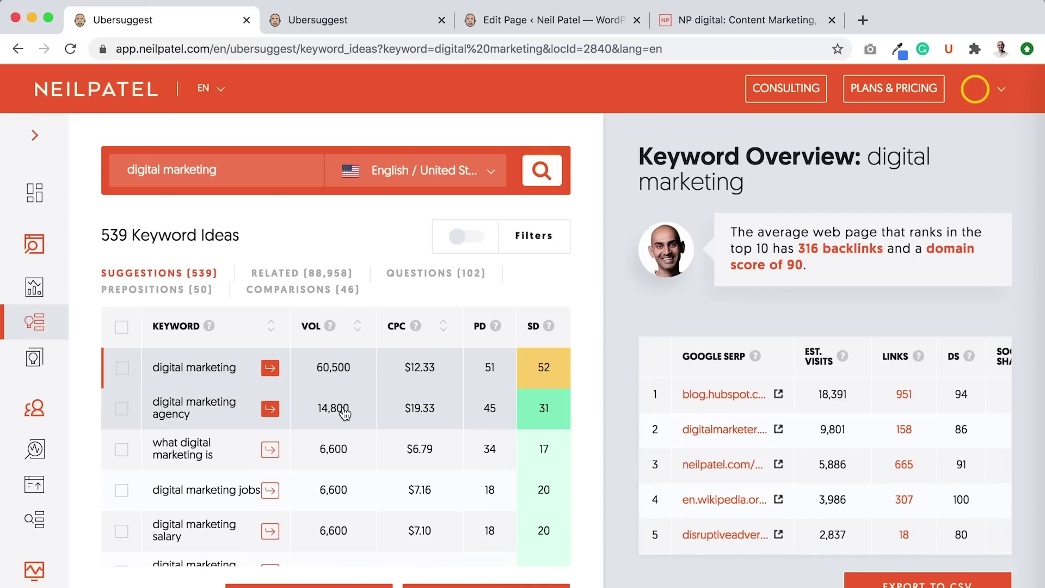
Scan the 539 suggestions, then browse the 88,958 related ideas such as digital marketing jobs (6,600)
scroll(345, 413, down, 10)
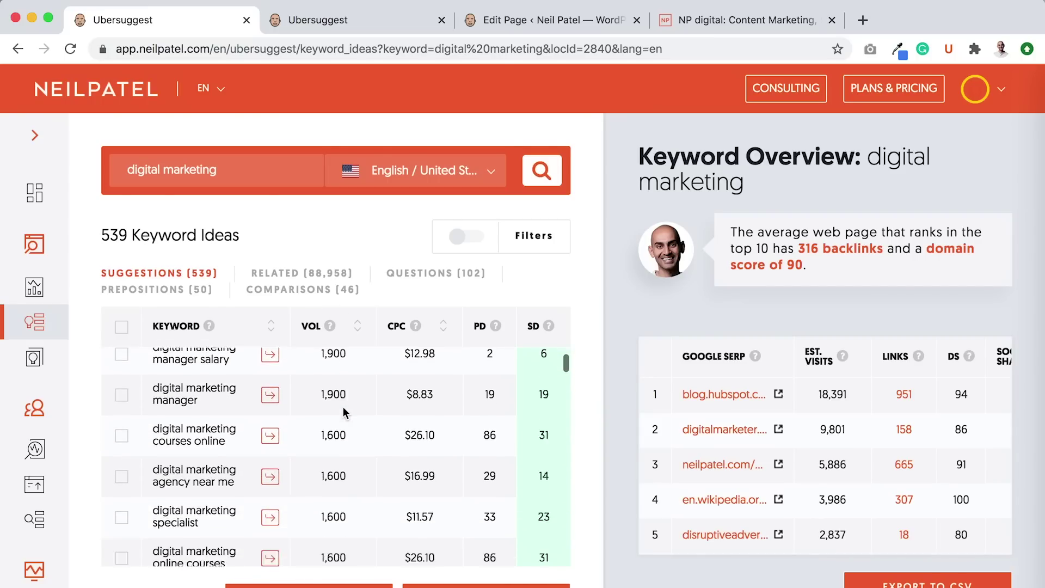
scroll(342, 407, up, 10)
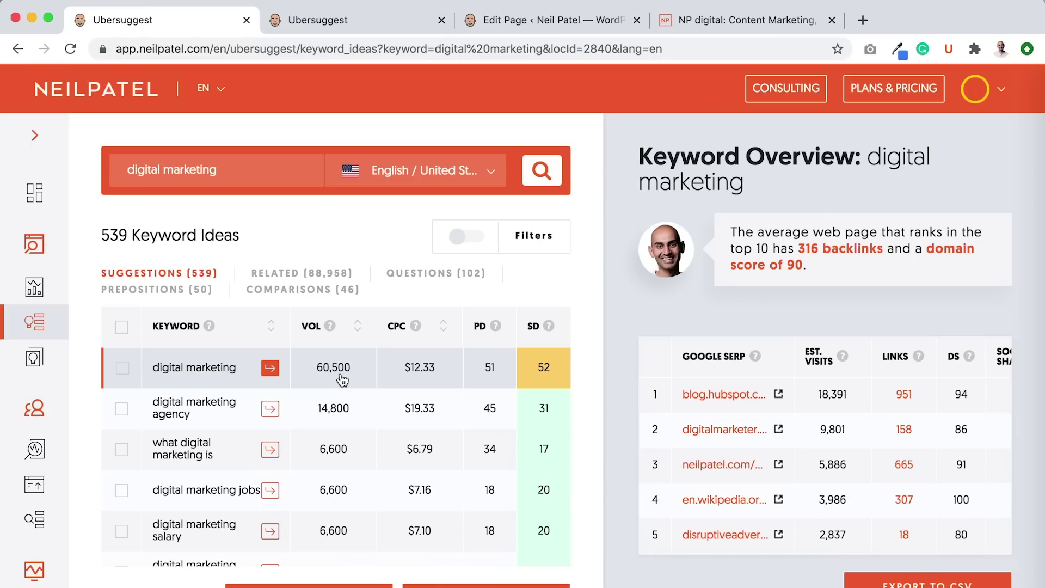
click(303, 275)
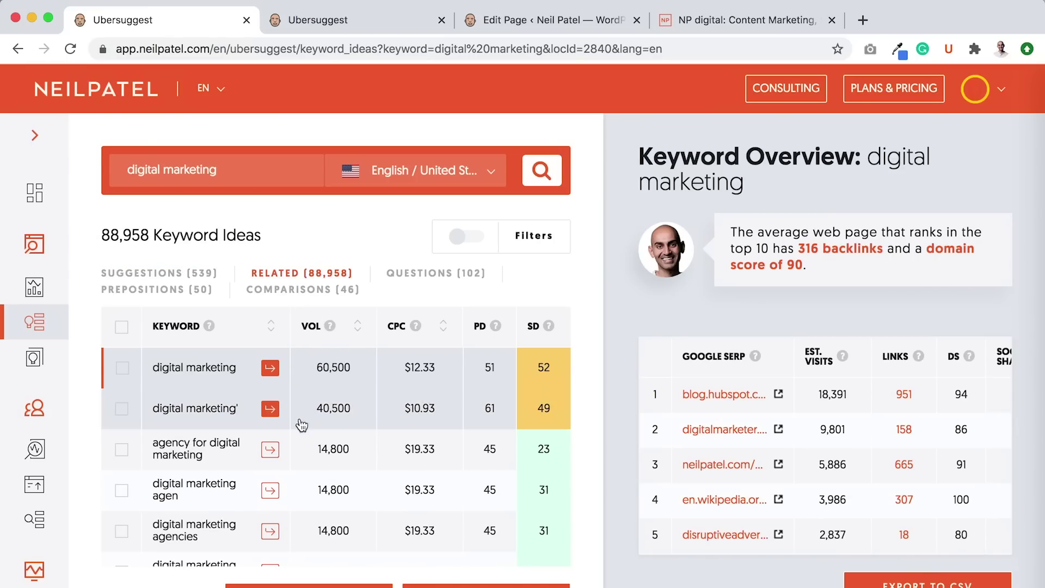
scroll(315, 438, down, 15)
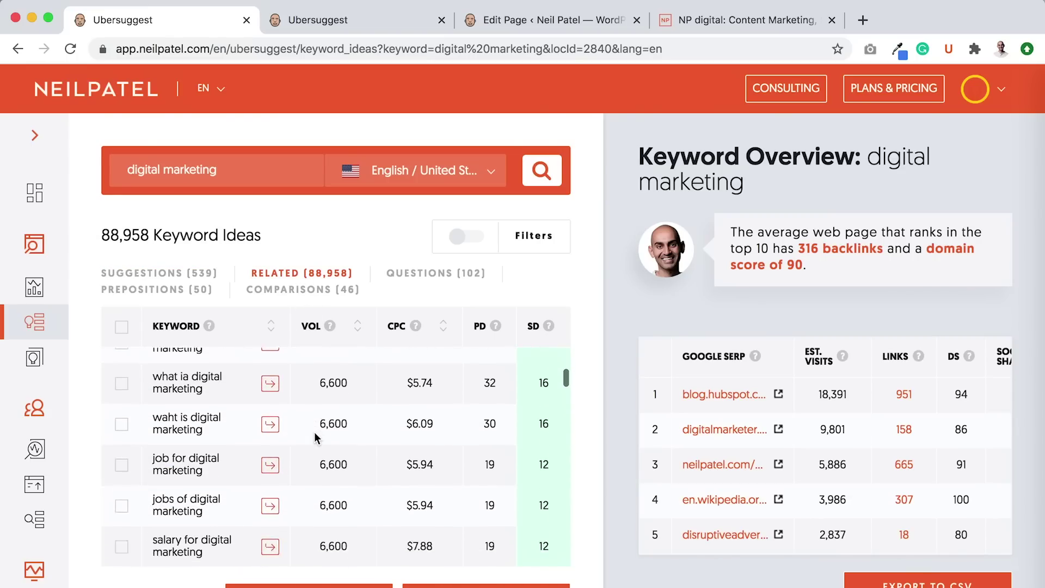
scroll(314, 432, down, 5)
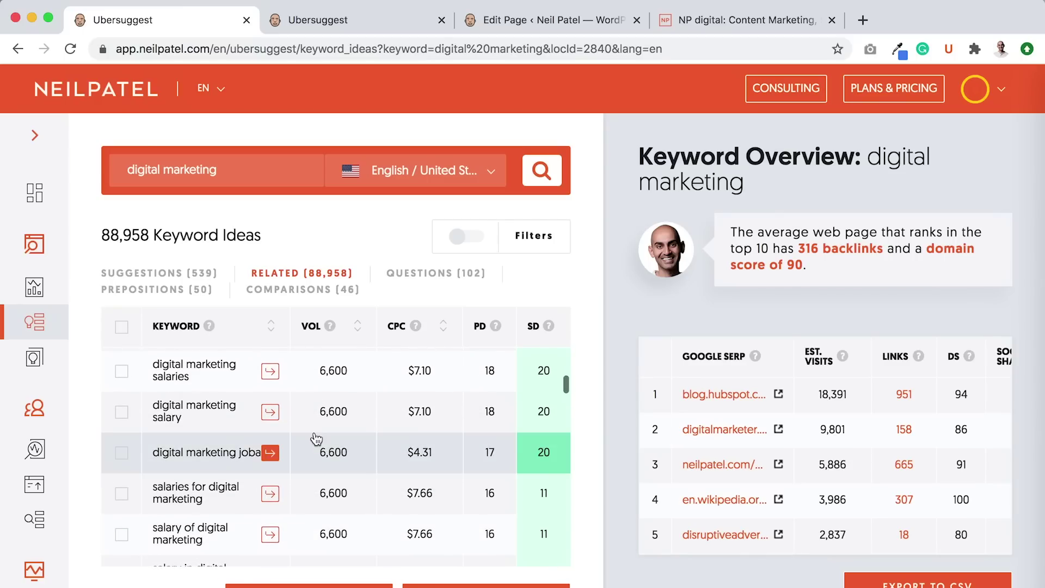